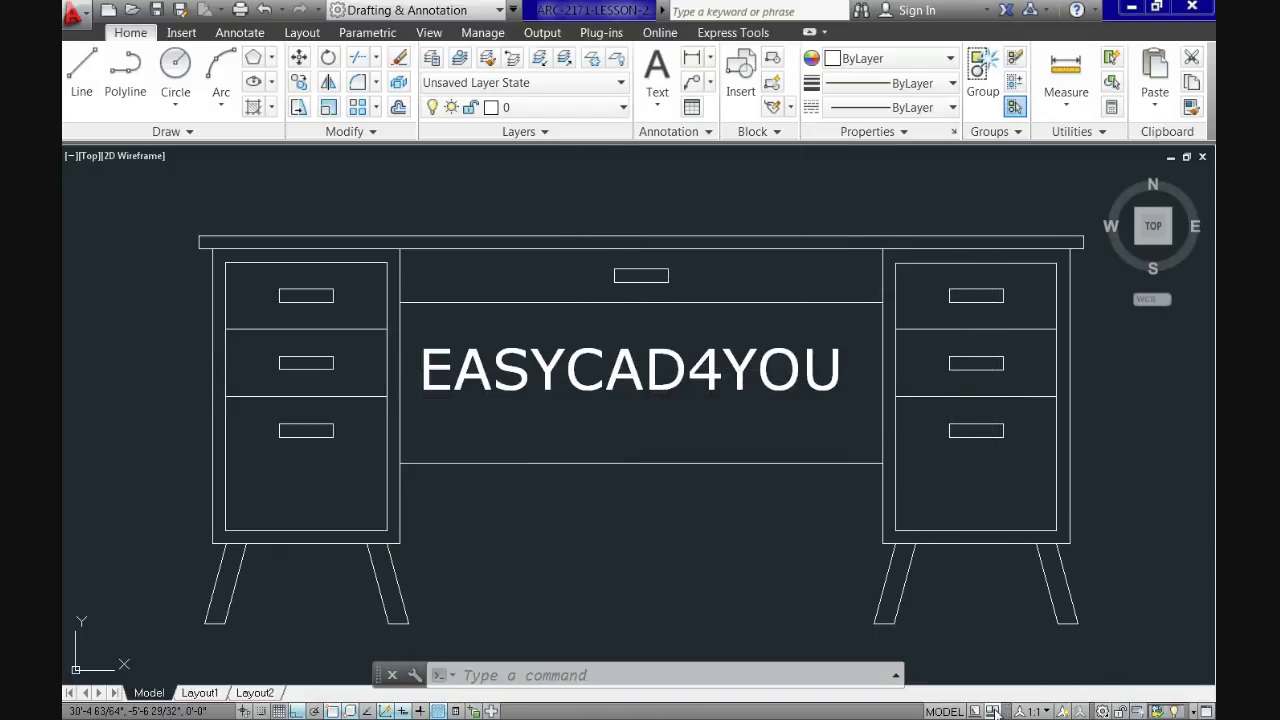
- Switch to the empty Drawing2 using the drawing previews
left_click(1000, 711)
left_click(712, 588)
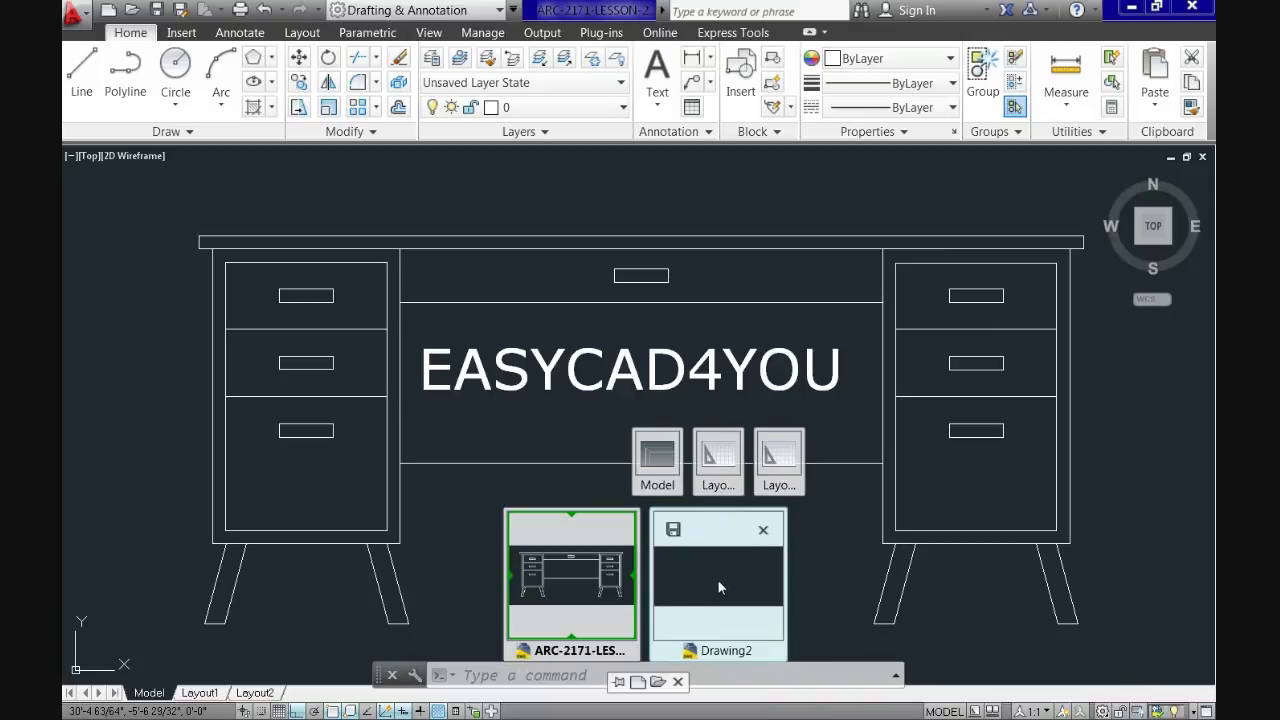
left_click(539, 426)
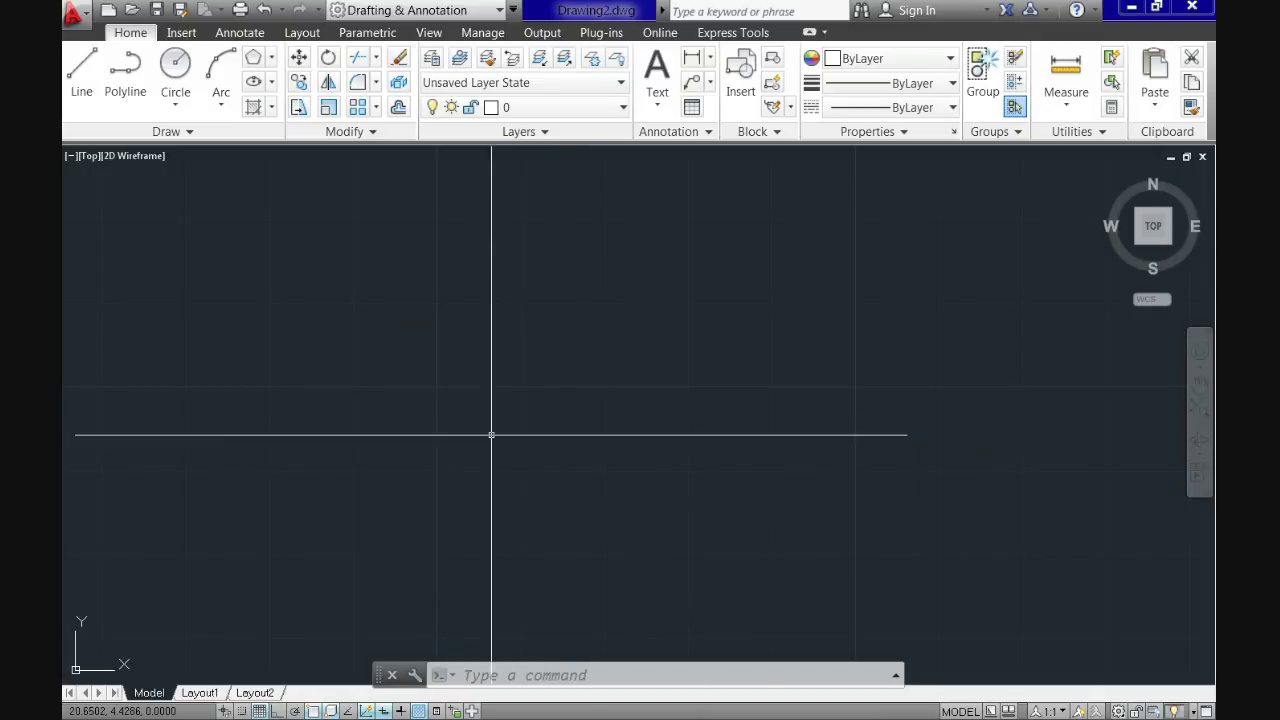
- Draw two connected line segments forming a V shape
left_click(82, 78)
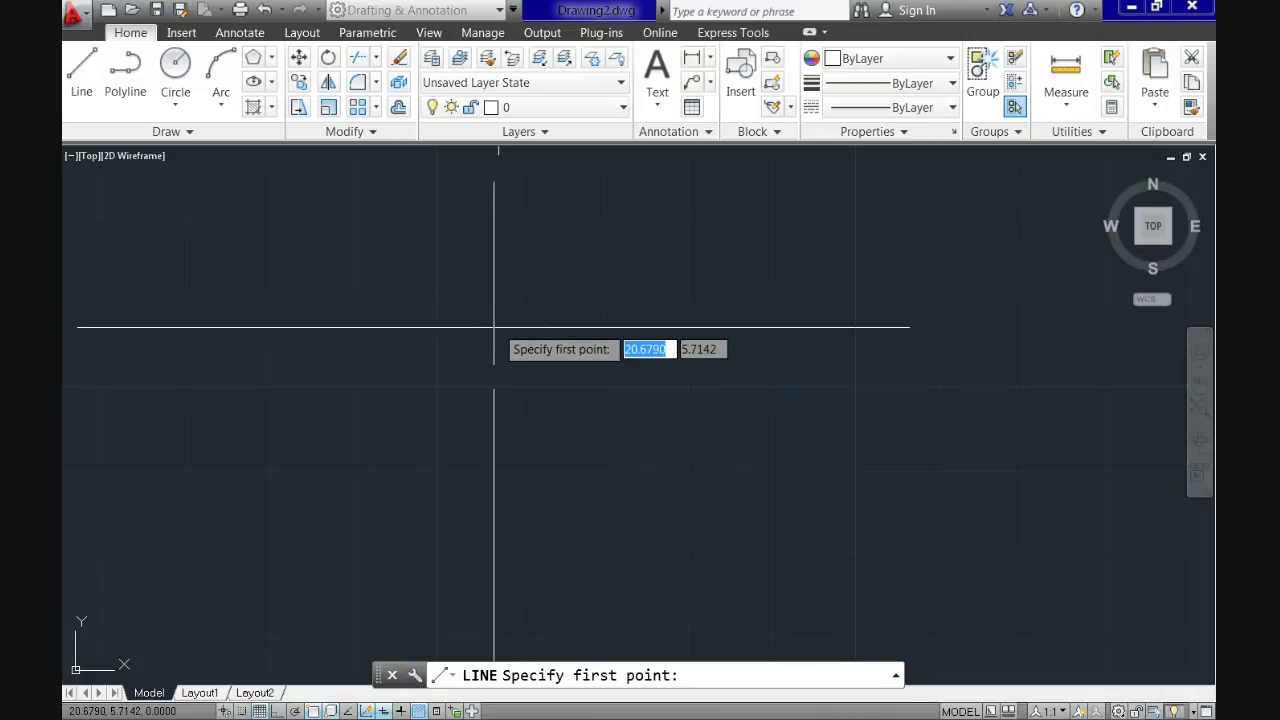
left_click(494, 308)
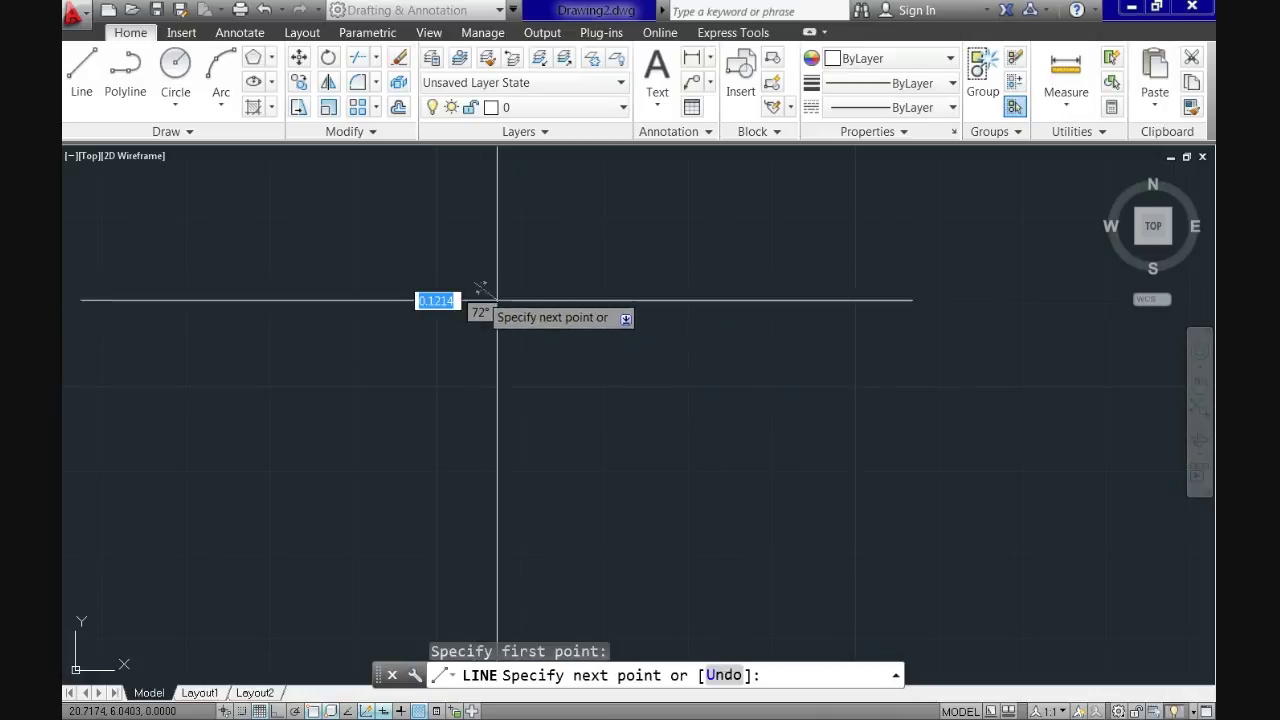
left_click(554, 363)
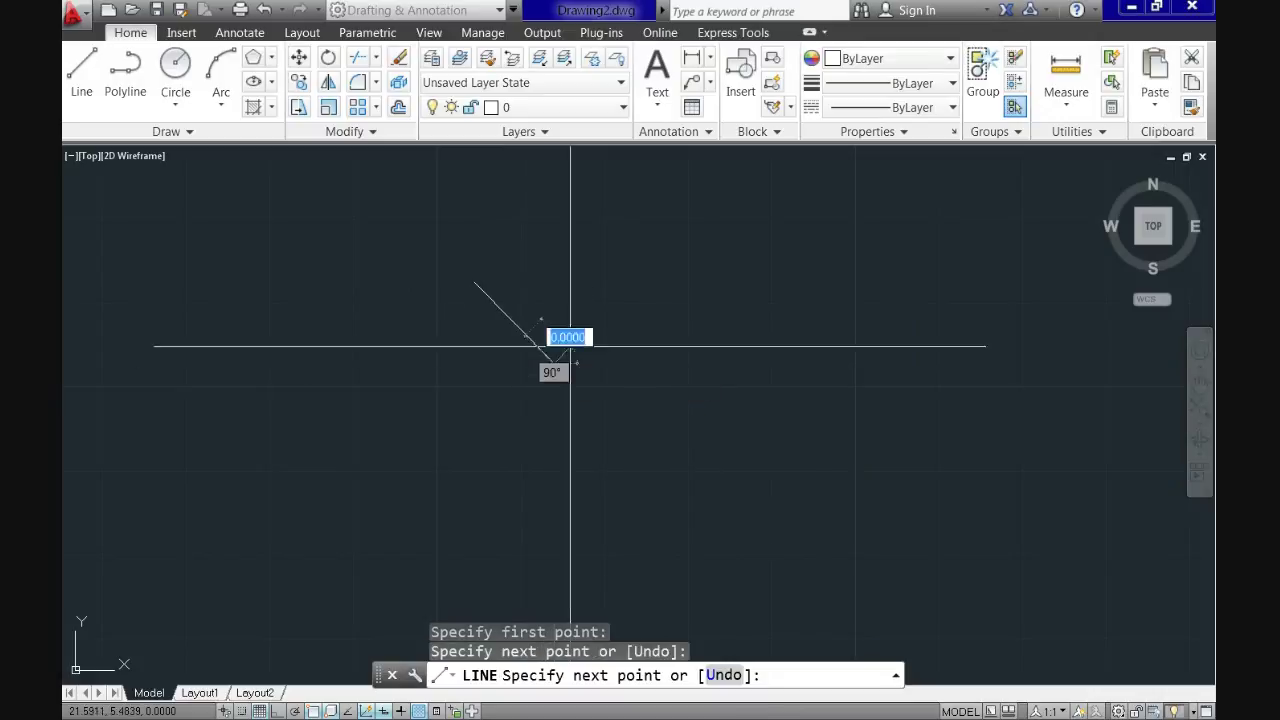
left_click(587, 284)
key("Return")
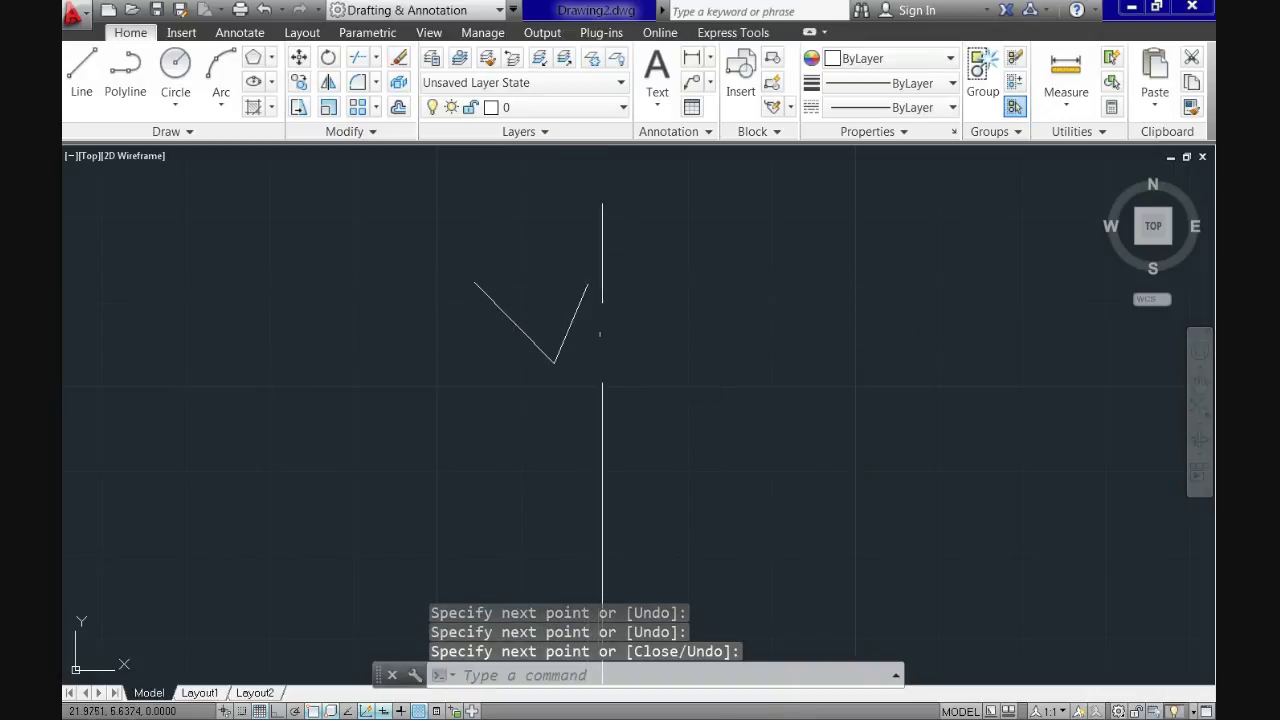
middle_click_drag(600, 351, 415, 395)
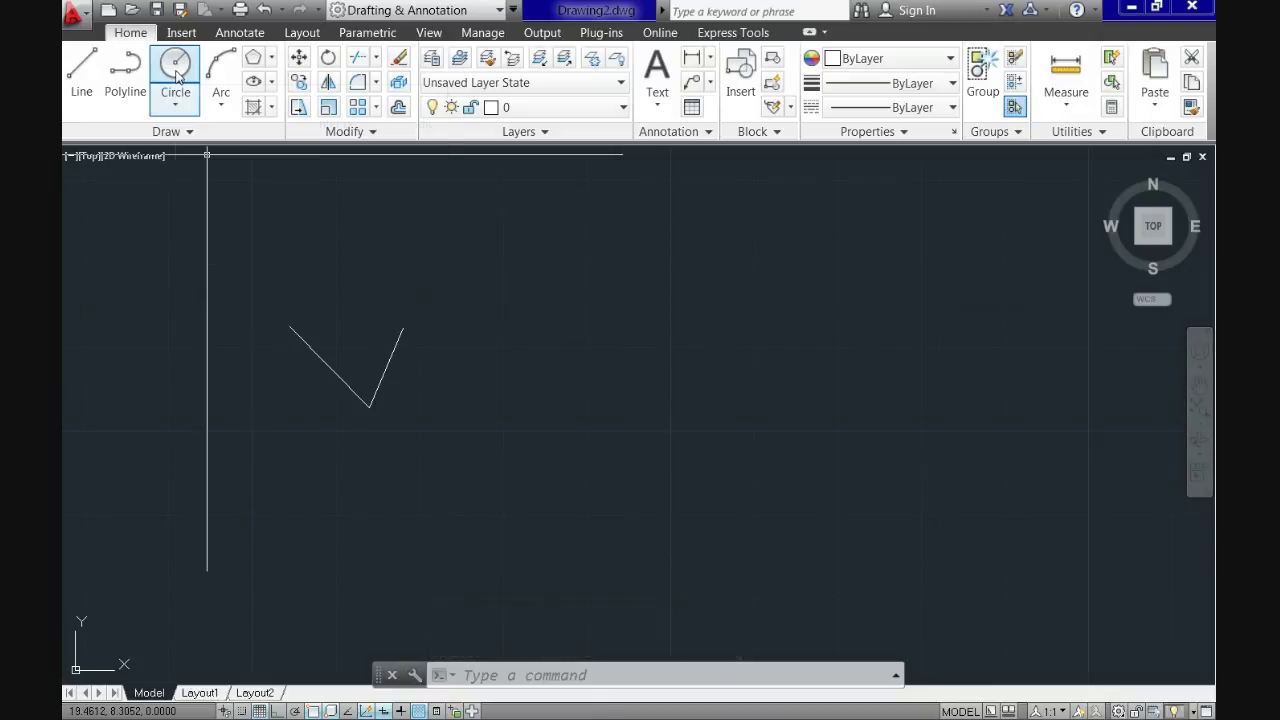
- Draw a circle beside the V
left_click(176, 75)
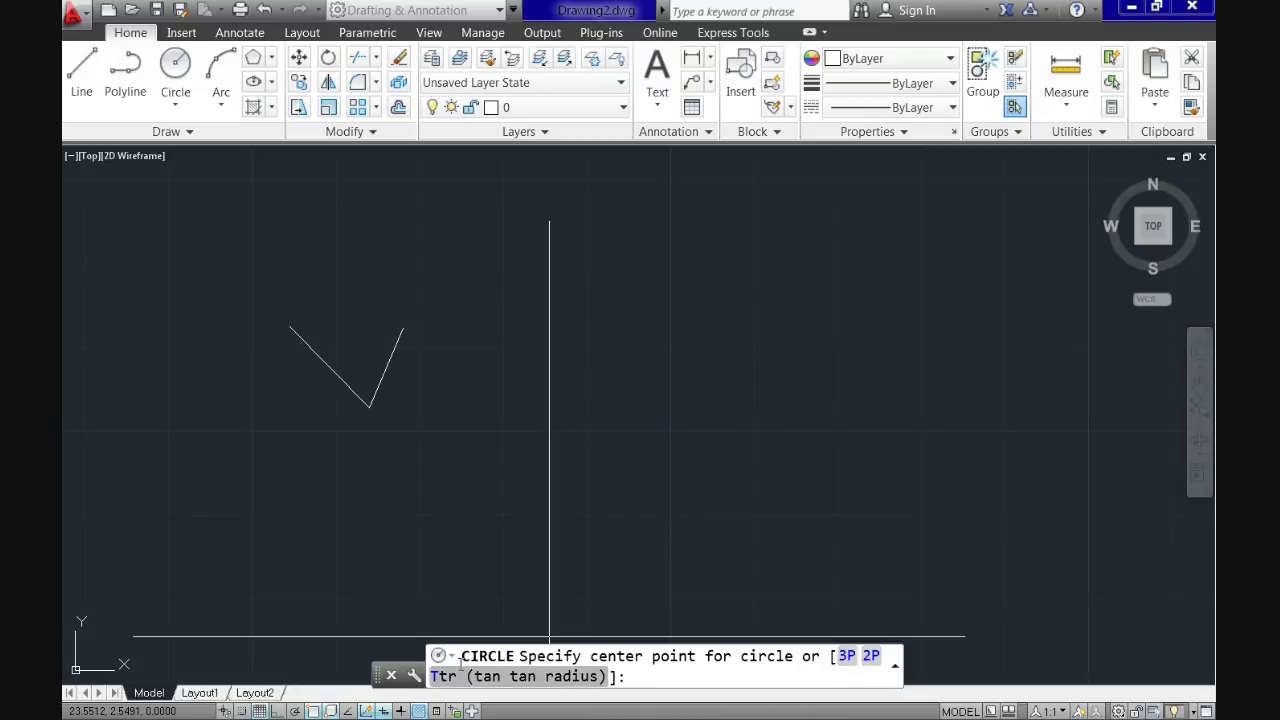
left_click(580, 340)
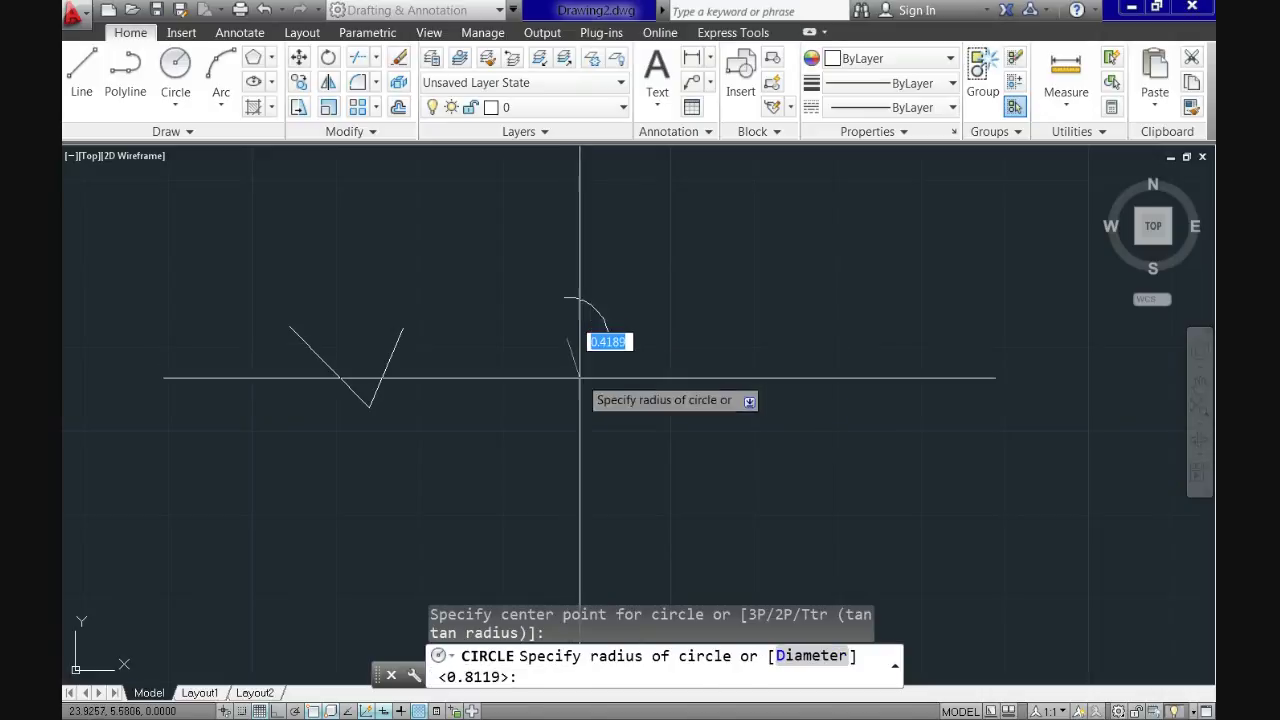
left_click(578, 414)
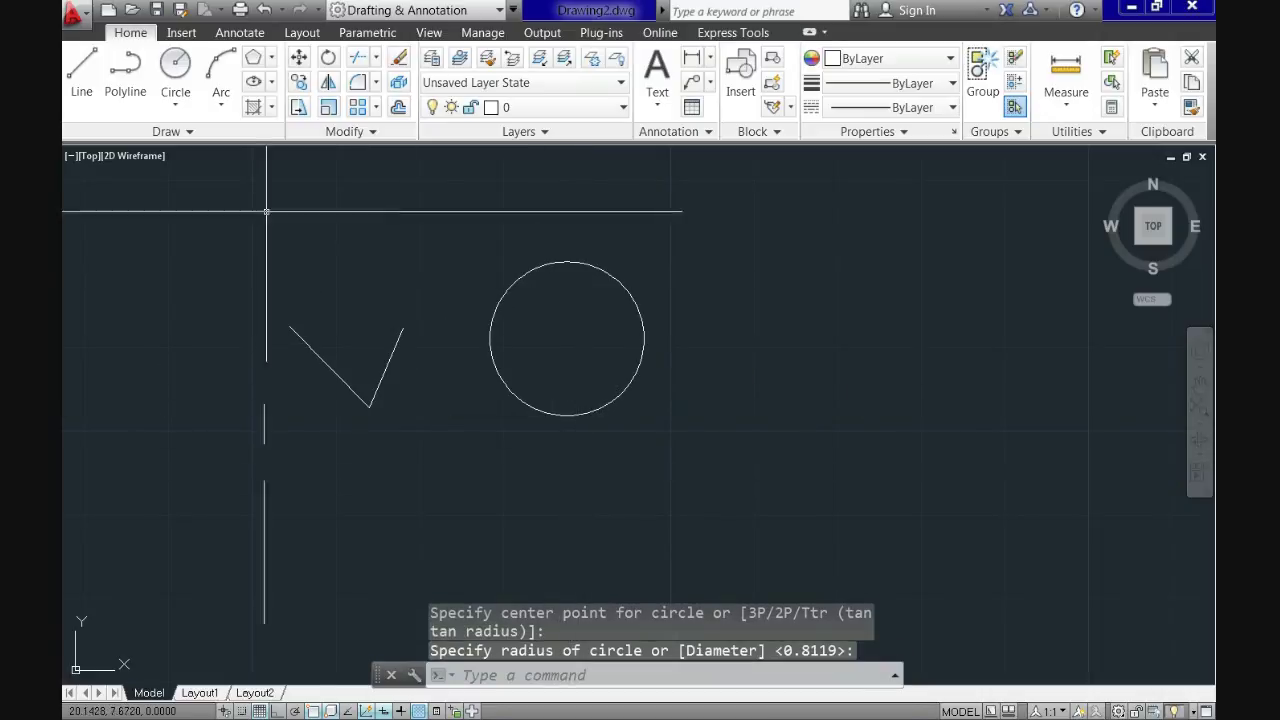
- Draw a six-sided polygon inscribed in a circle to the right of the circle
left_click(254, 58)
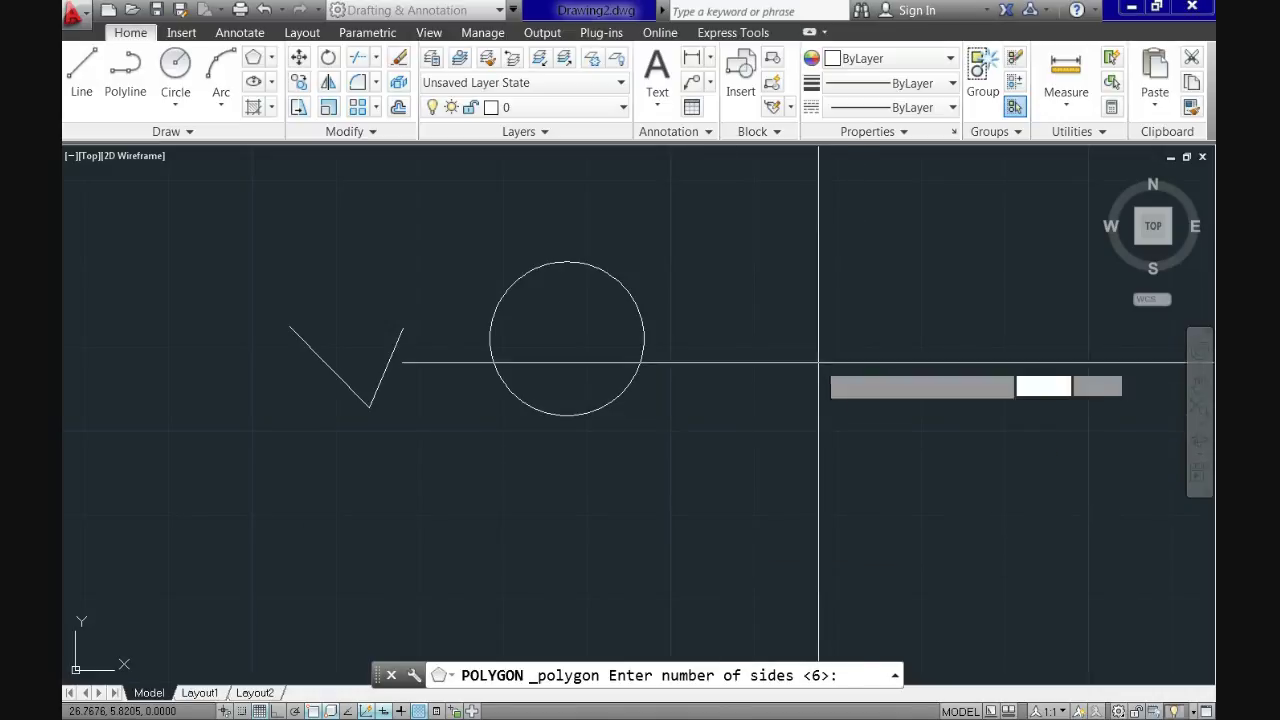
key("Return")
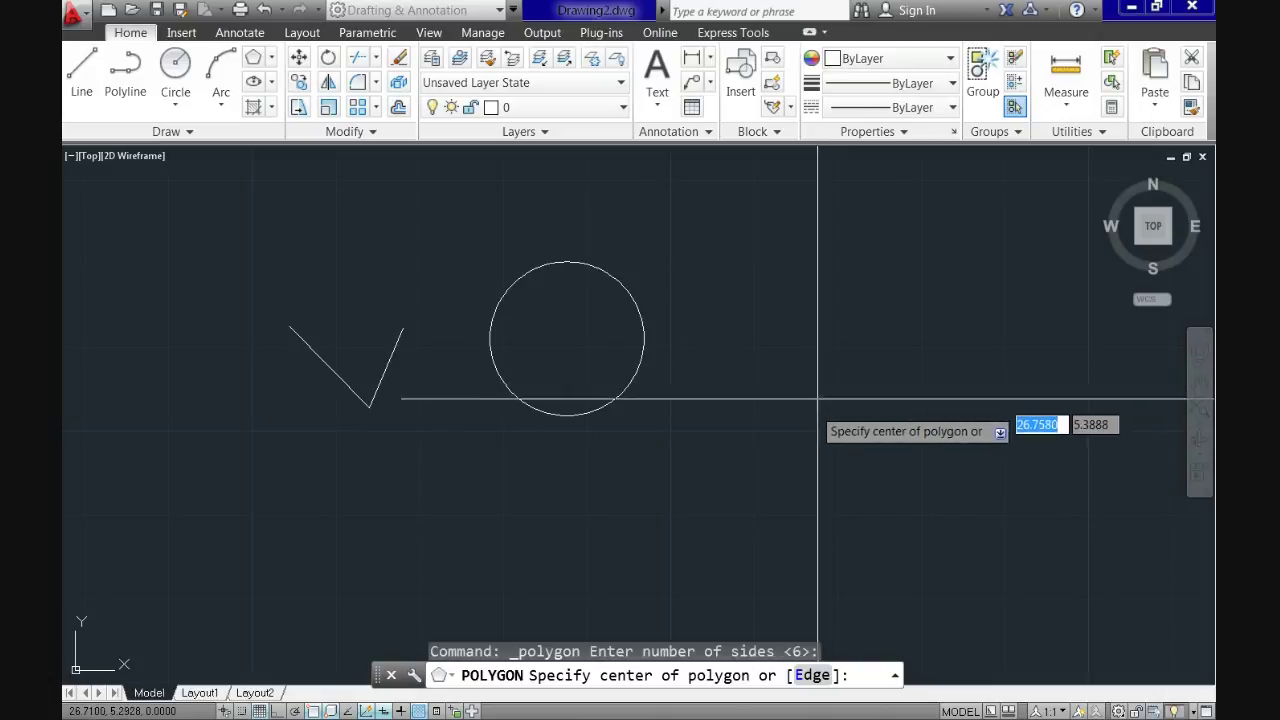
left_click(789, 363)
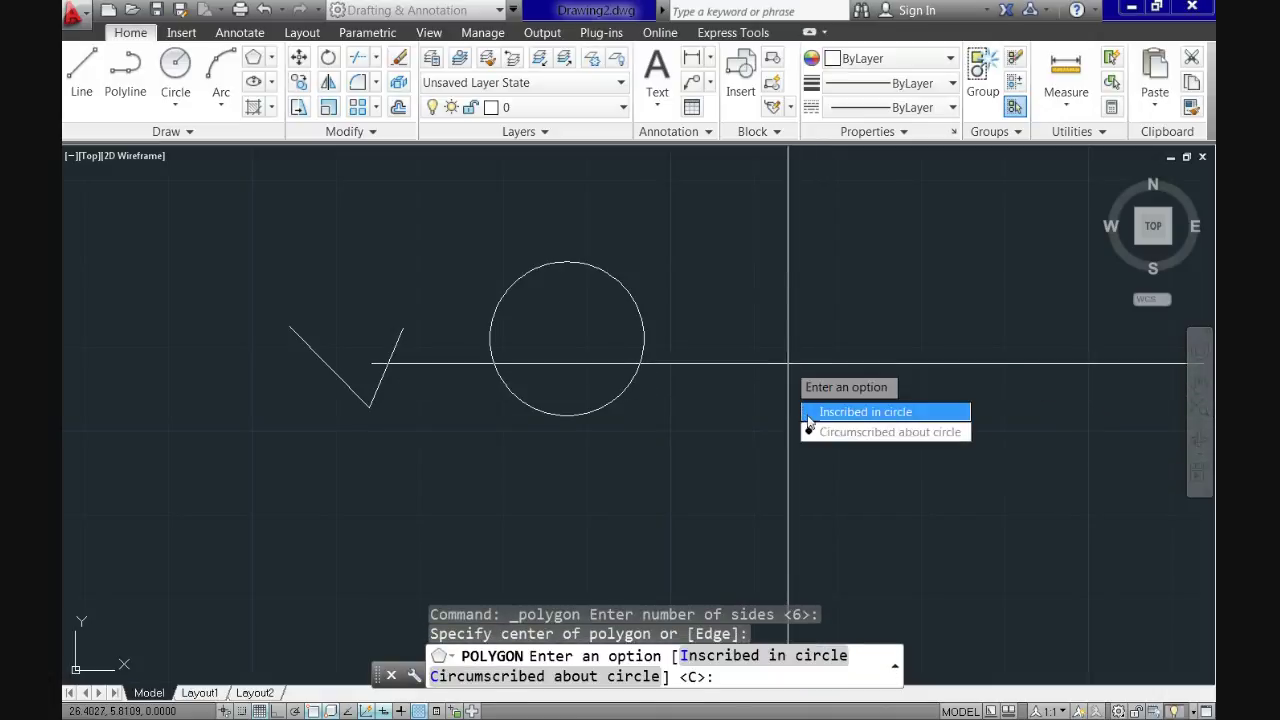
left_click(826, 414)
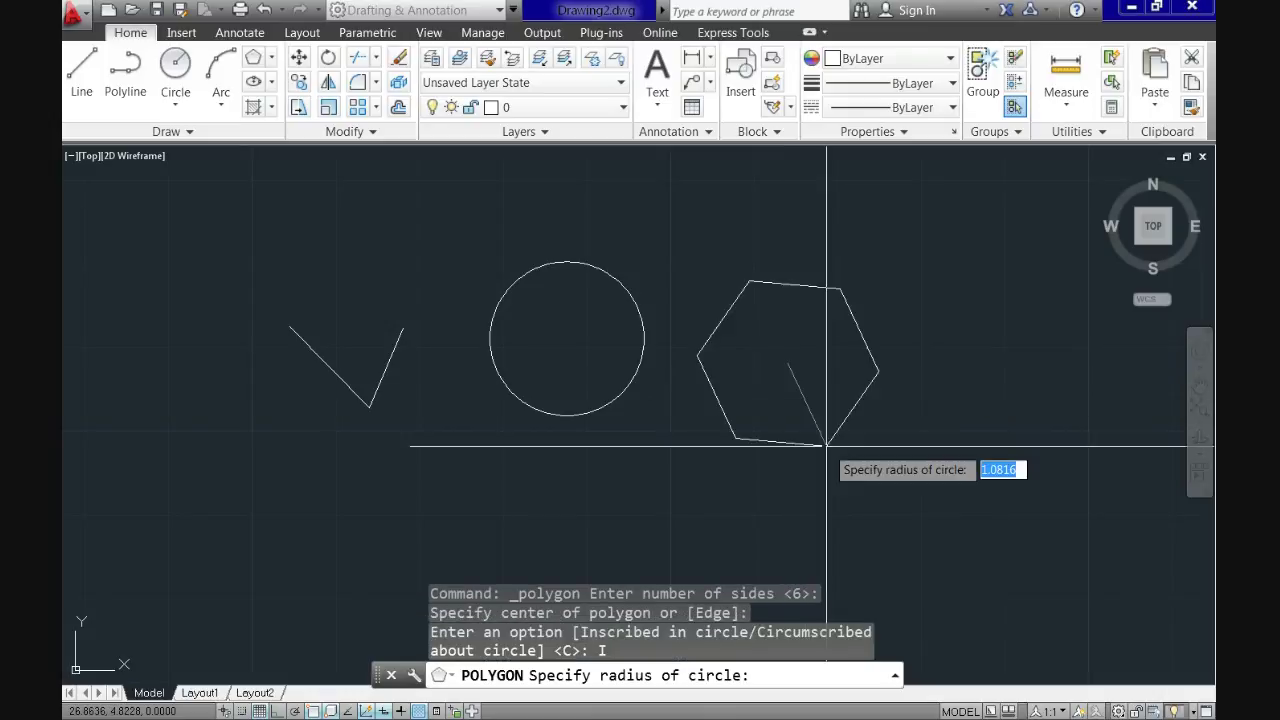
left_click(884, 435)
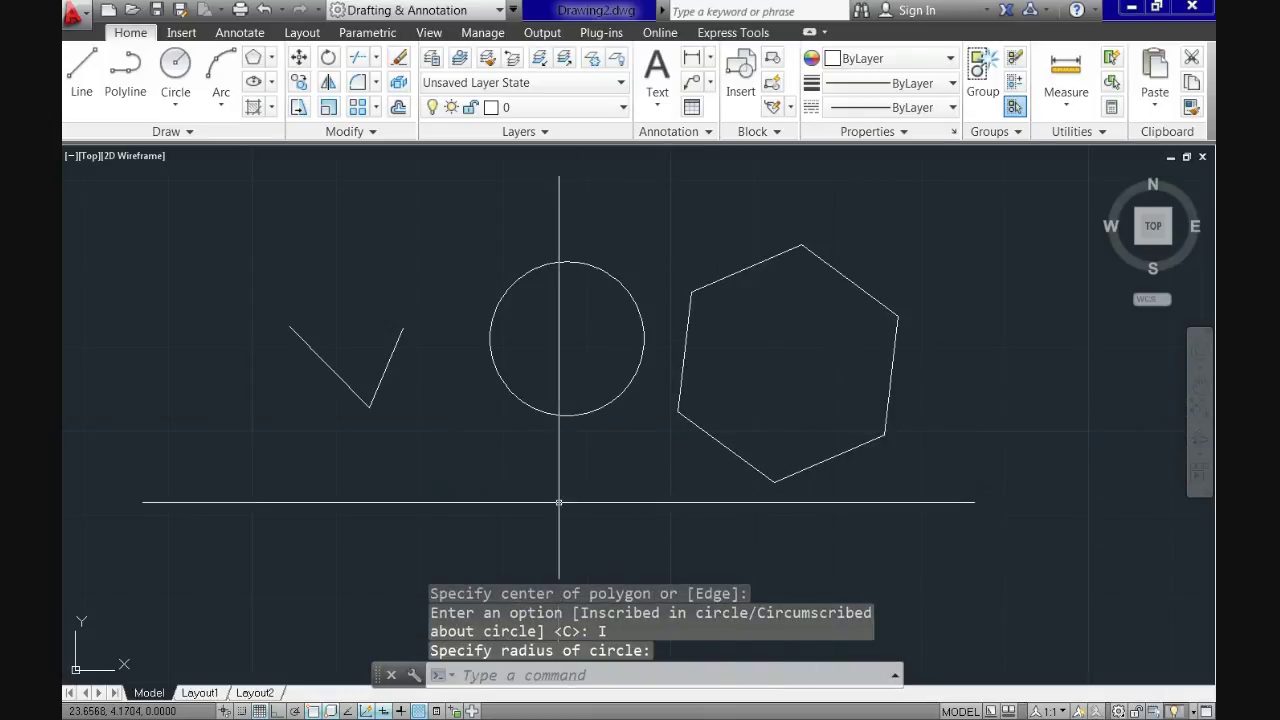
middle_click_drag(568, 460, 495, 492)
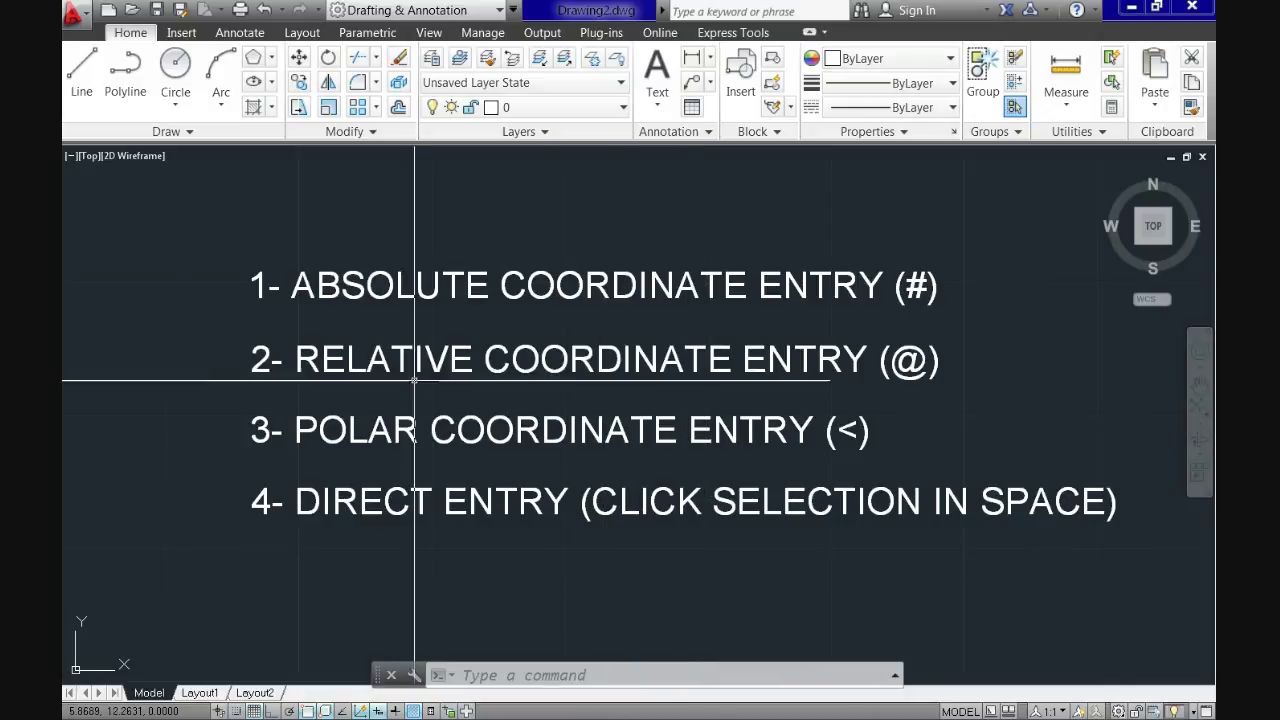
- Start a line at absolute point 1,1, bring the origin into view, and toggle Ortho
left_click(83, 82)
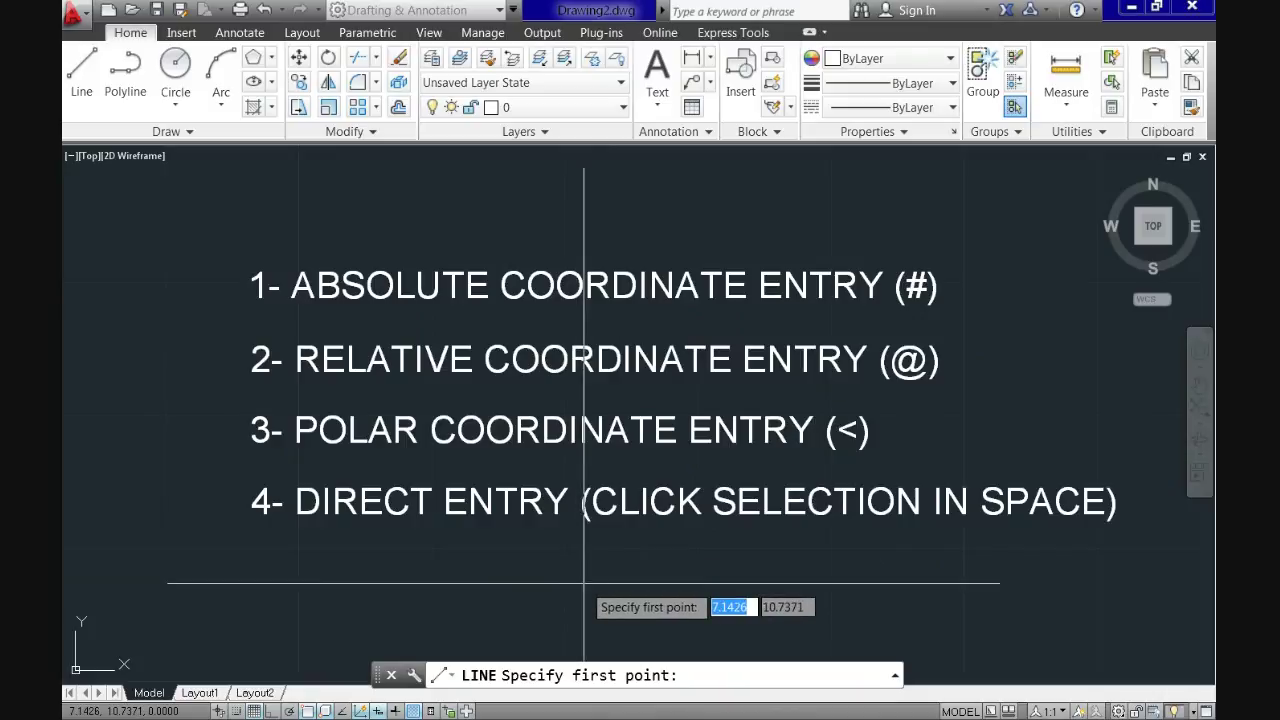
type("1")
key("Tab")
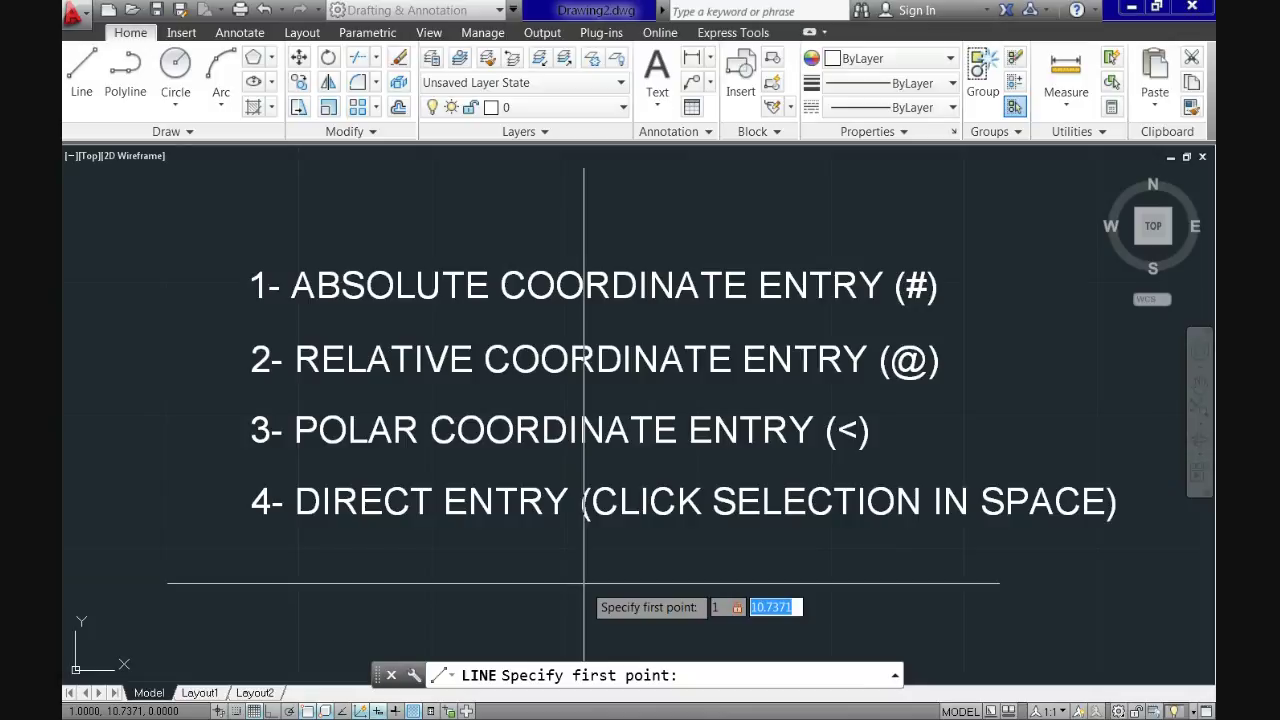
type("1")
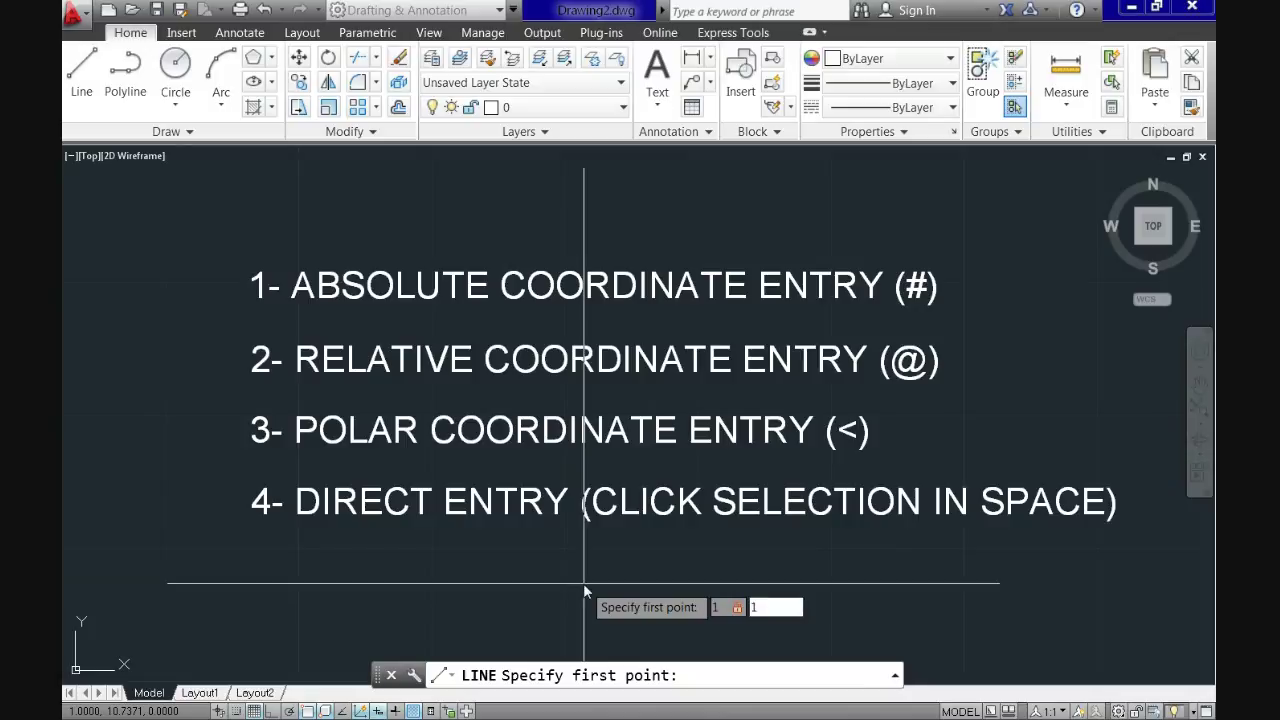
key("Return")
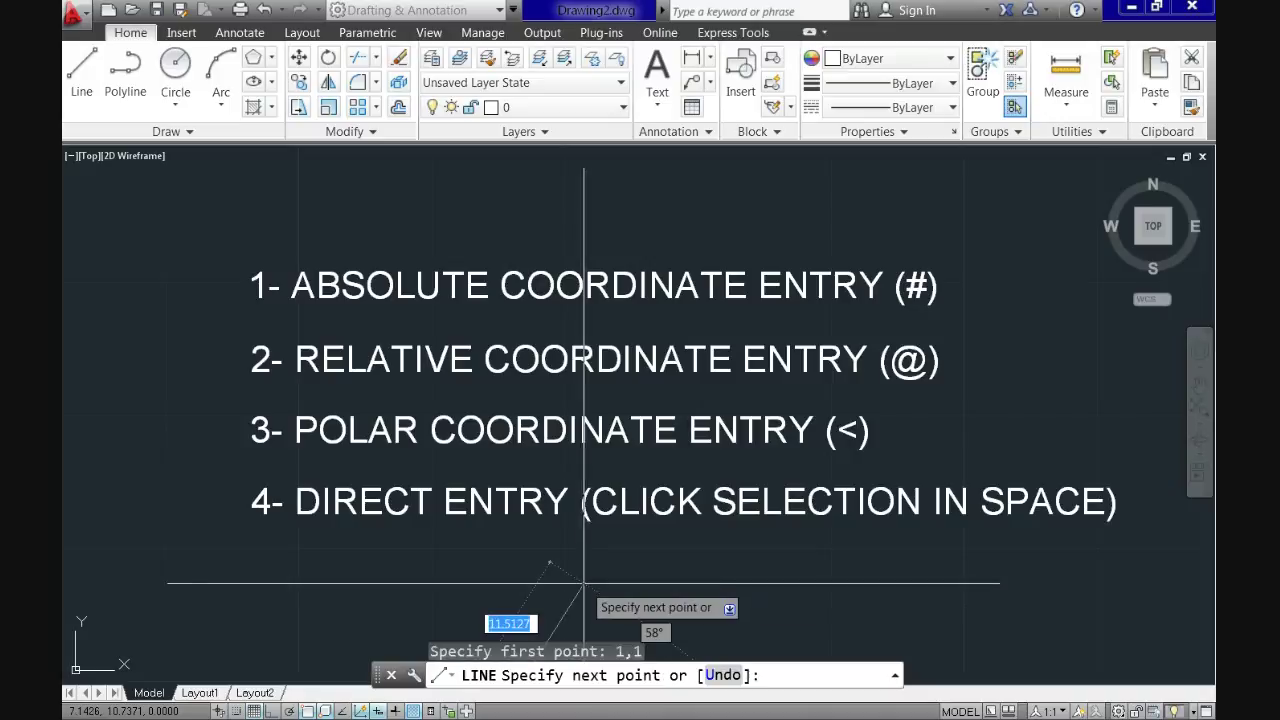
scroll(584, 583, "down", 2)
mouse_move(584, 583)
middle_mouse_down()
mouse_move(814, 251)
mouse_move(834, 430)
middle_mouse_up()
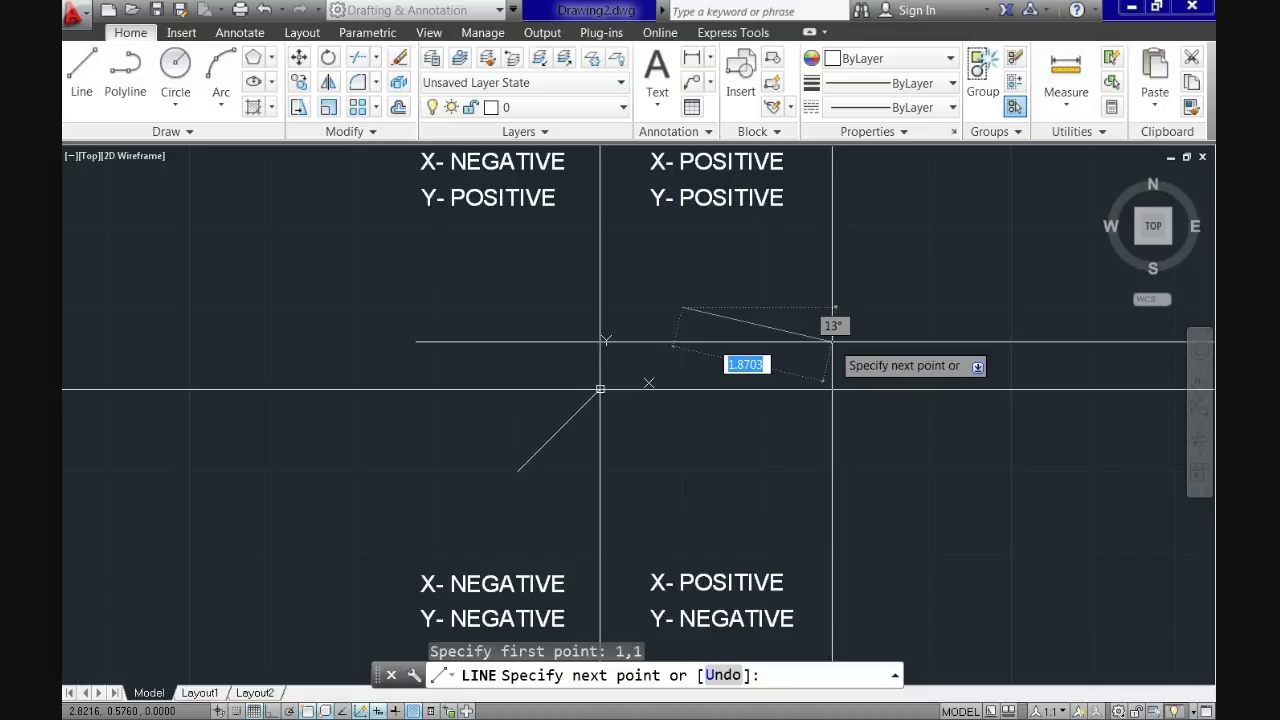
key("F8")
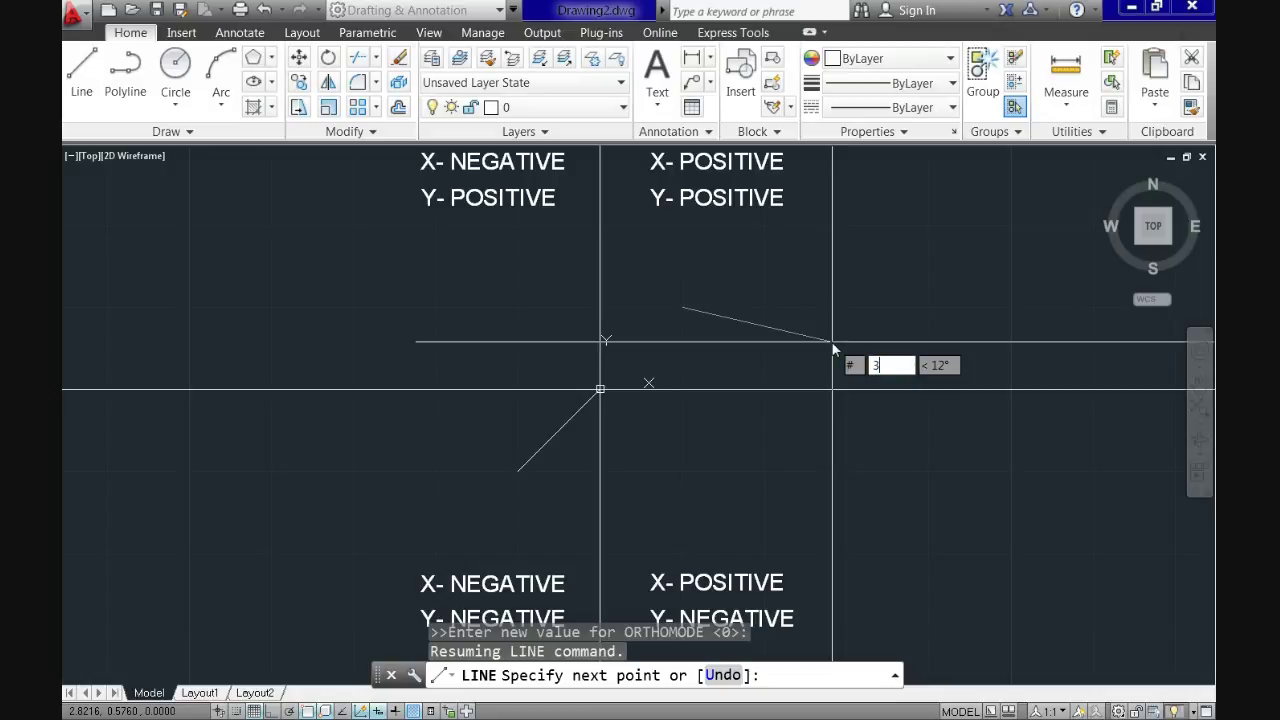
- Draw the horizontal segment from 1,1 to absolute point 3,1 and end the line
key("Tab")
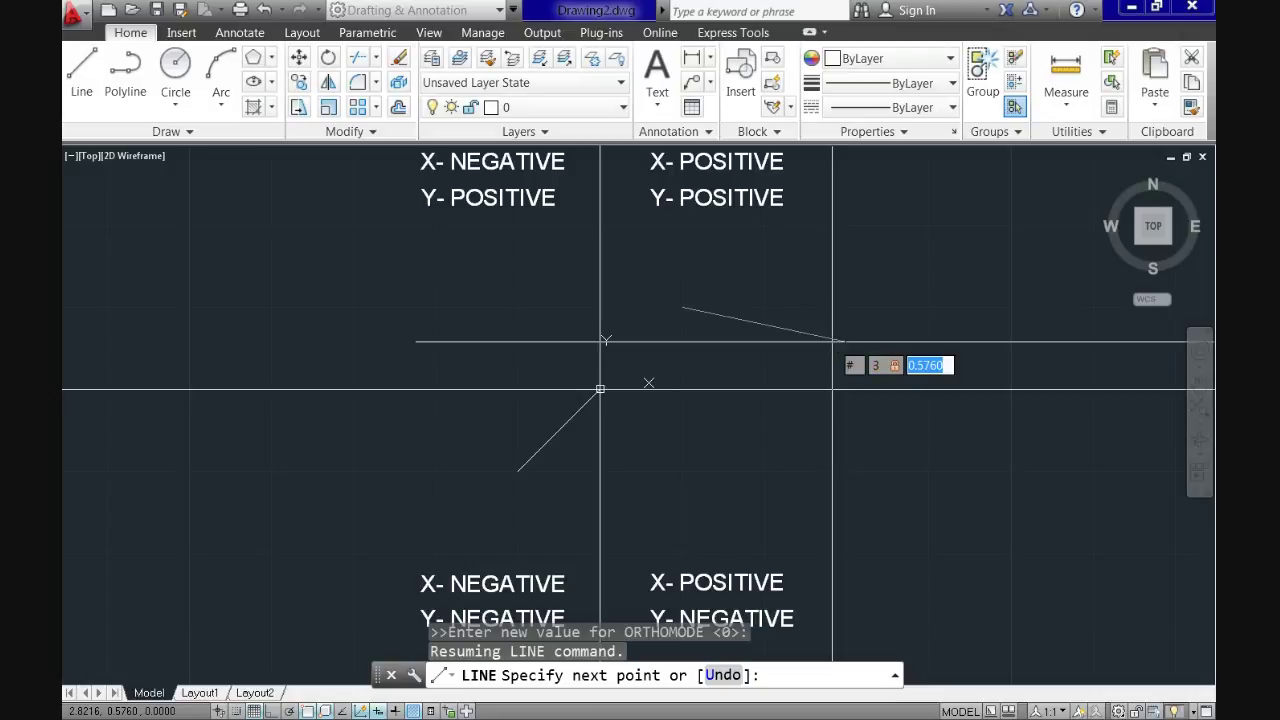
type("1")
key("Return")
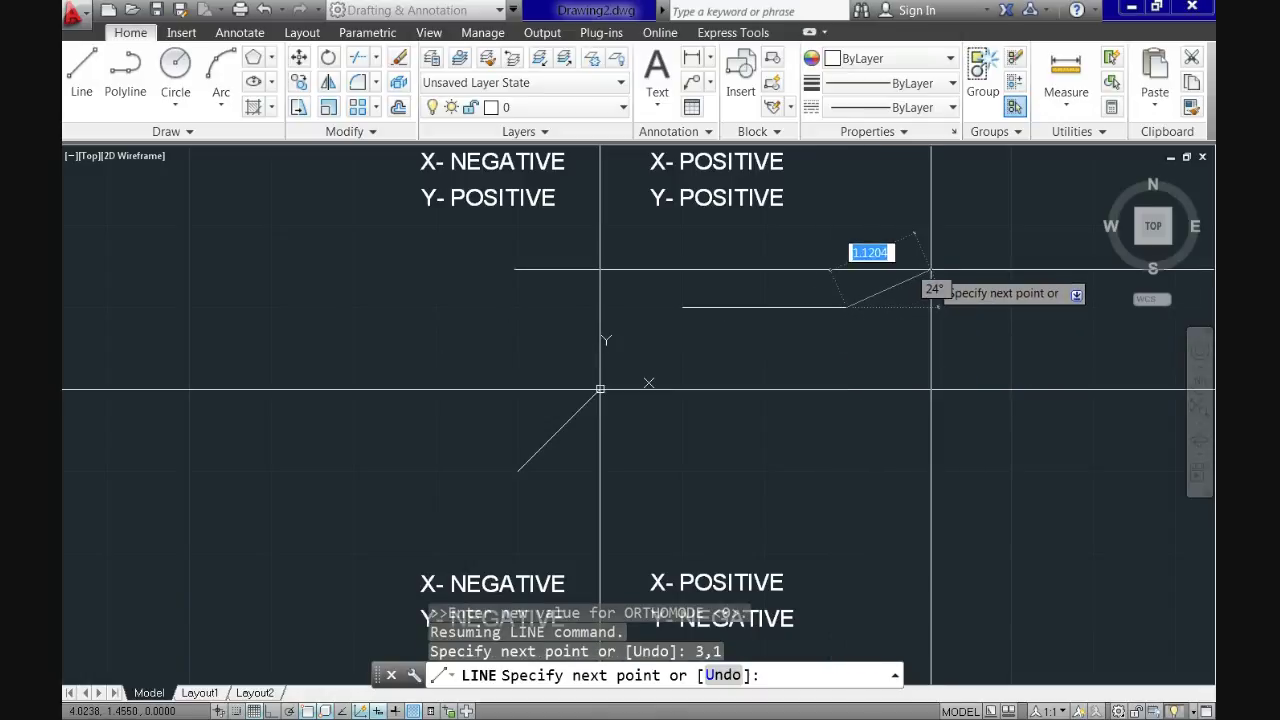
key("Return")
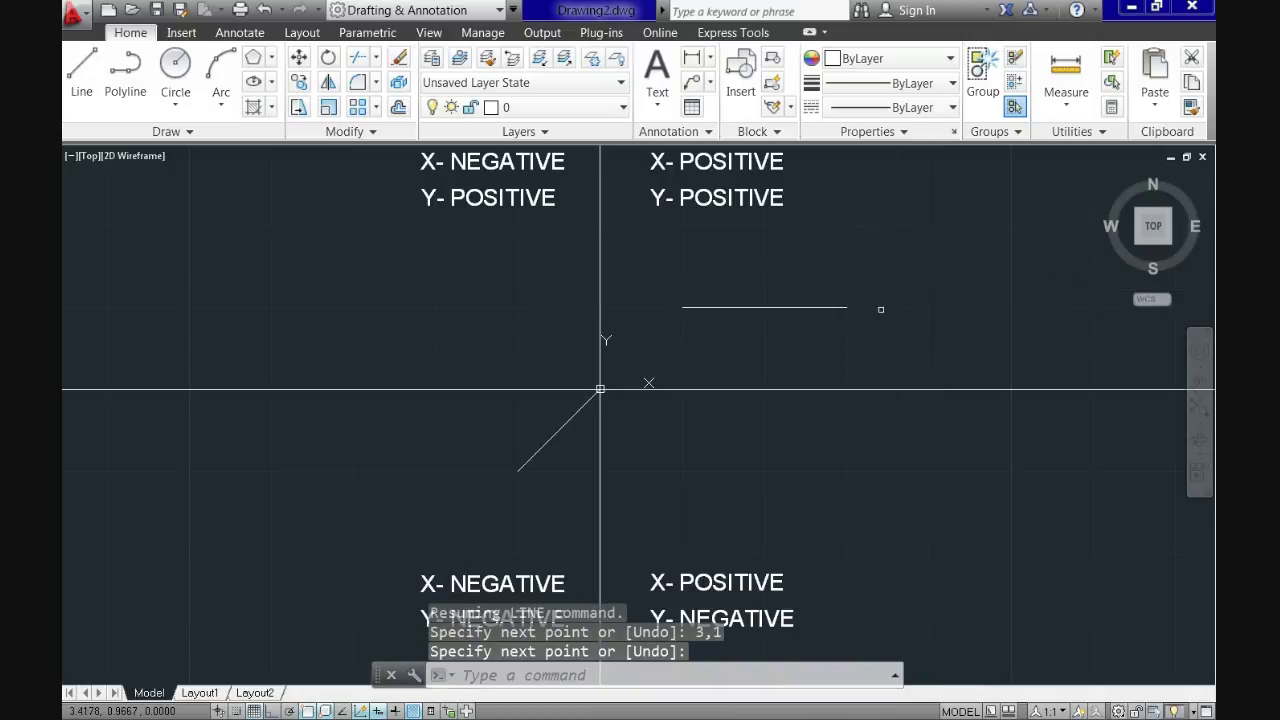
scroll(856, 306, "up", 2)
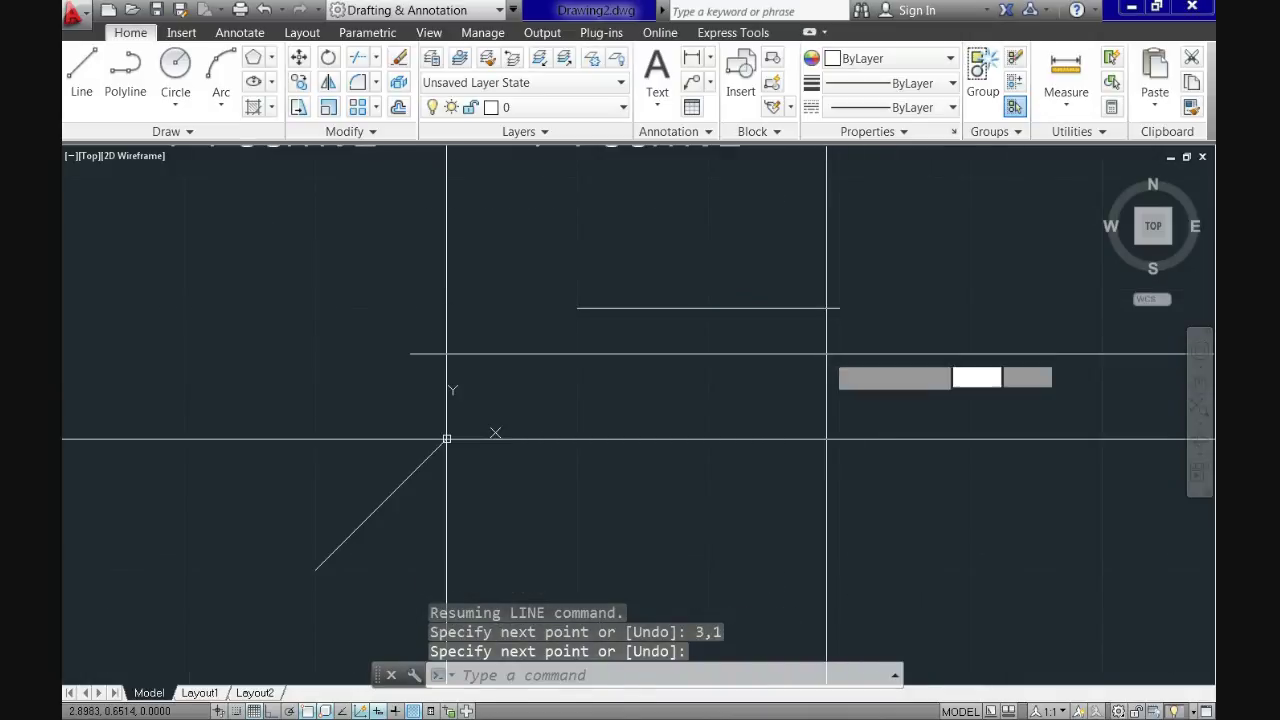
key("Return")
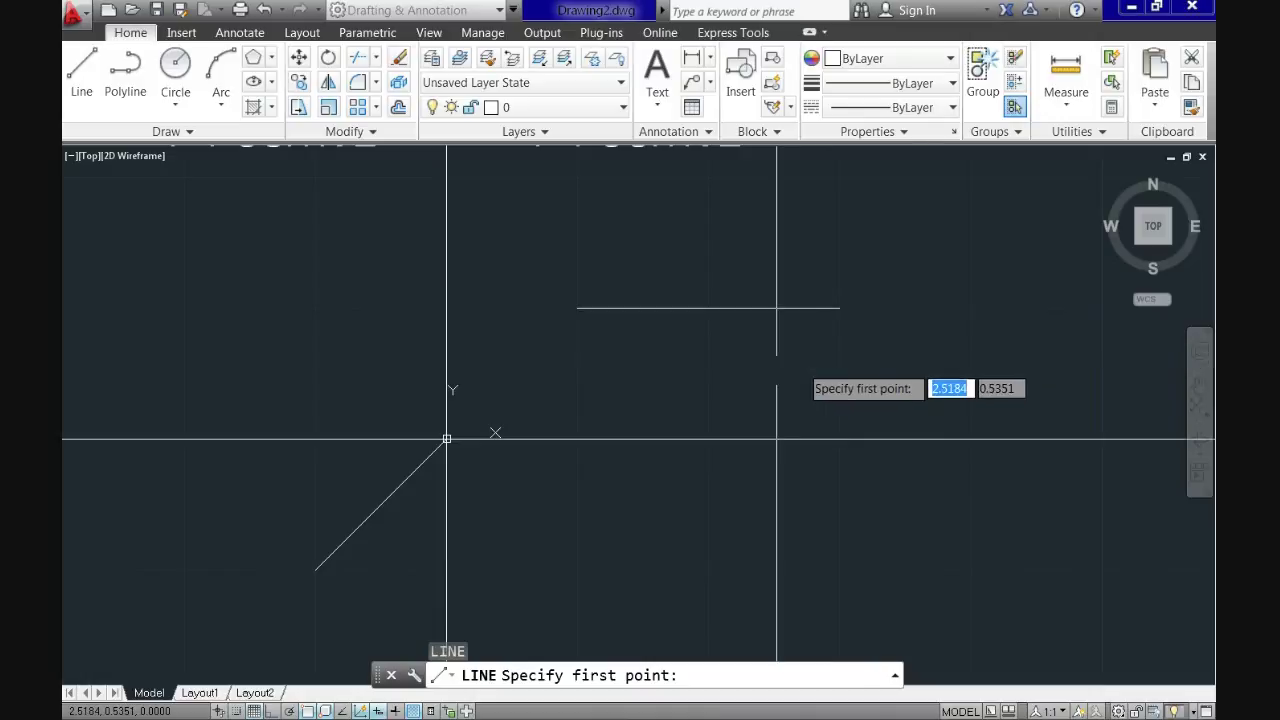
left_click(577, 309)
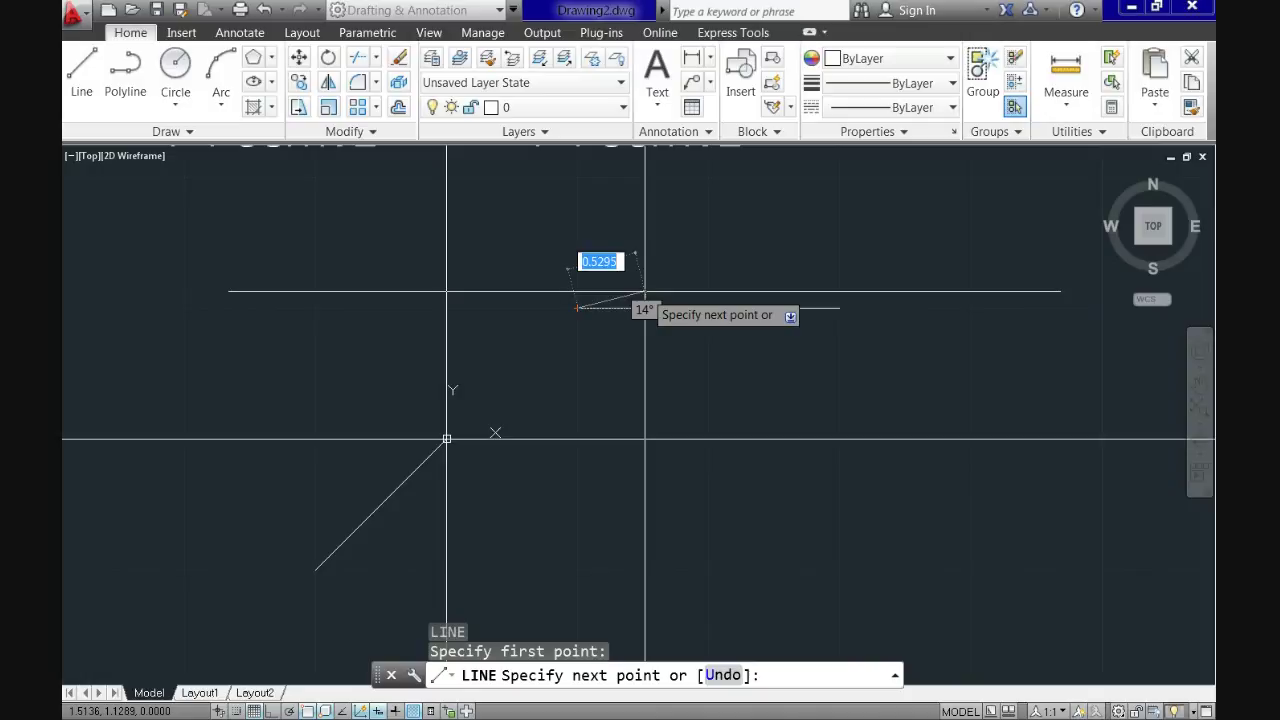
type("3")
key("Tab")
type("1")
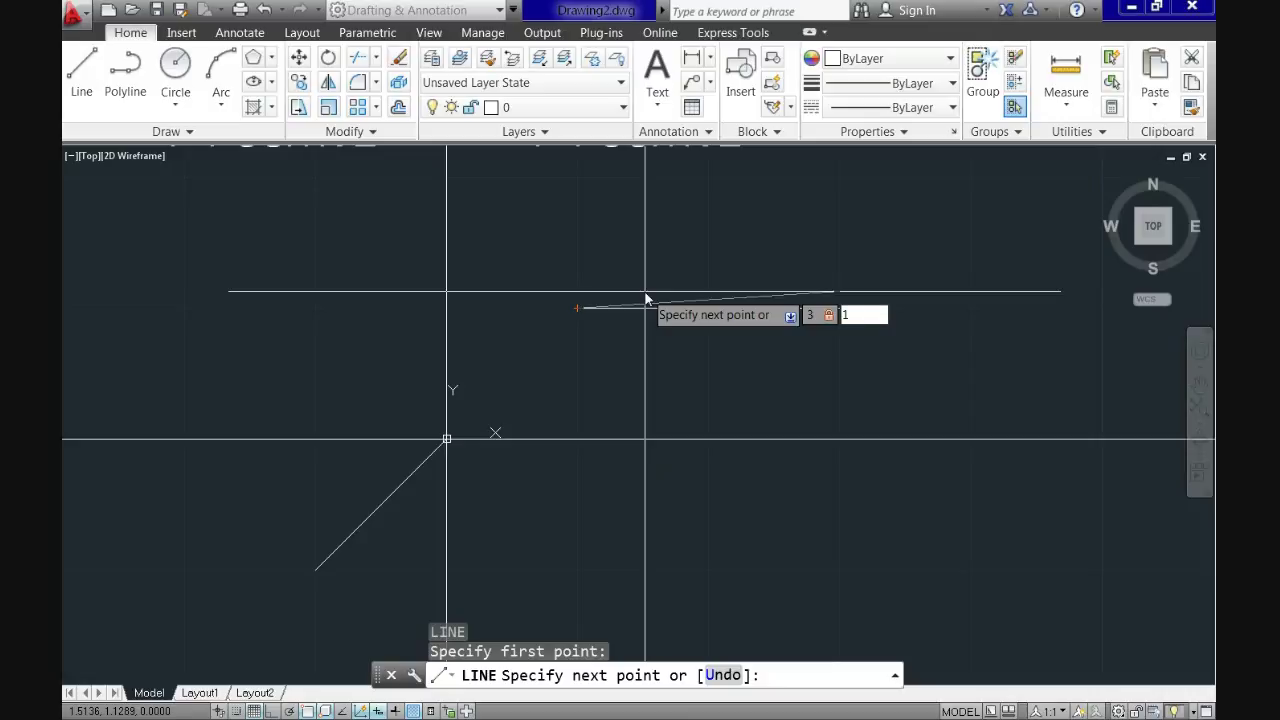
key("Return")
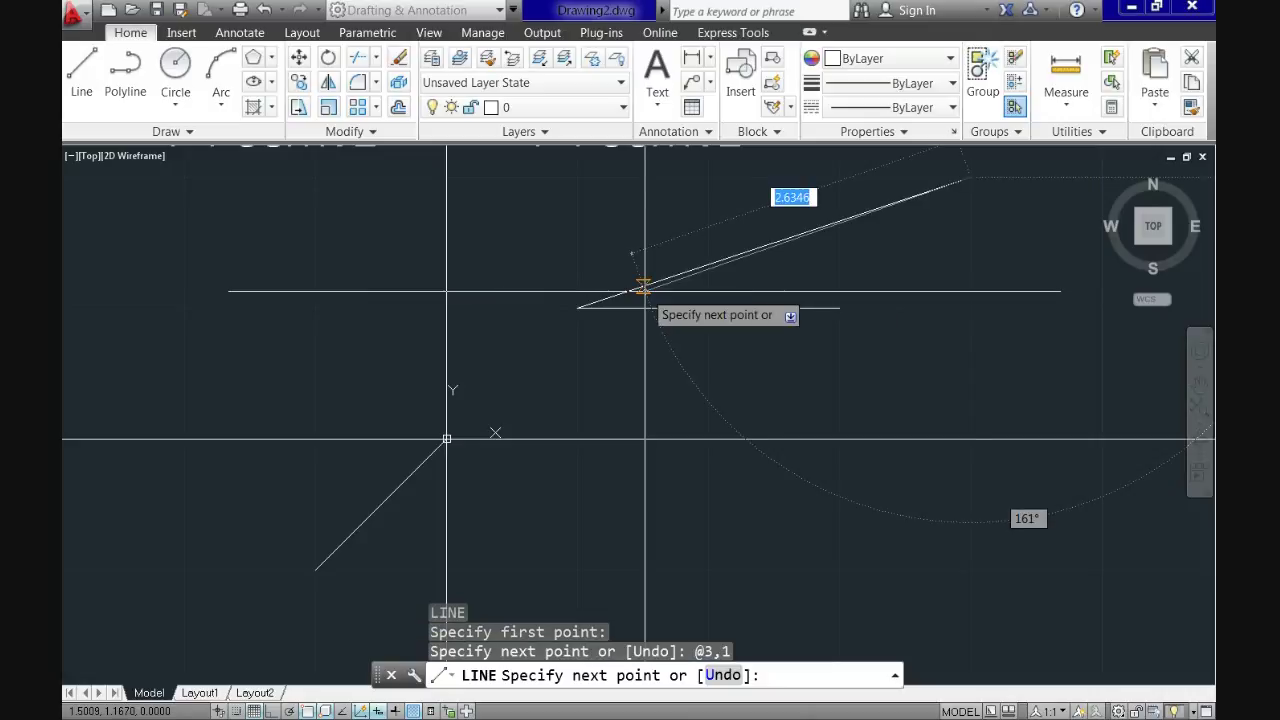
key("Return")
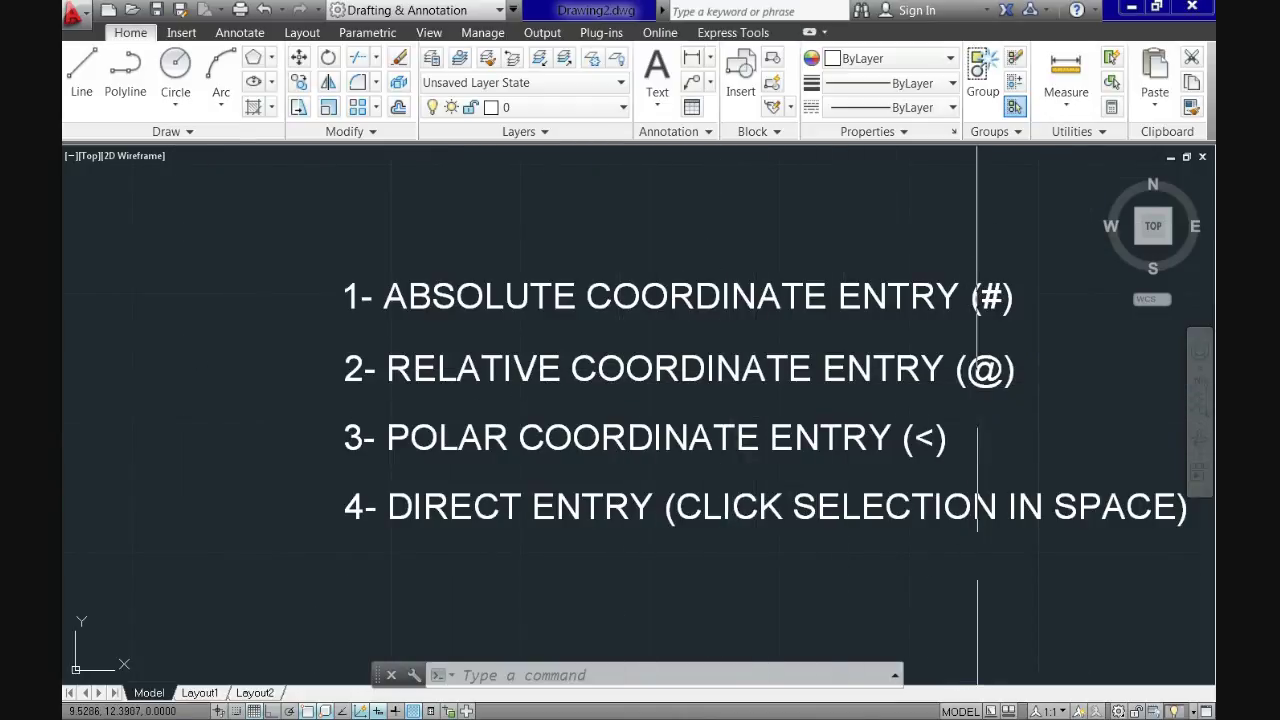
- Pan to the quadrant-labelled axes and start a line at the sloped line's upper endpoint
scroll(990, 355, "down", 3)
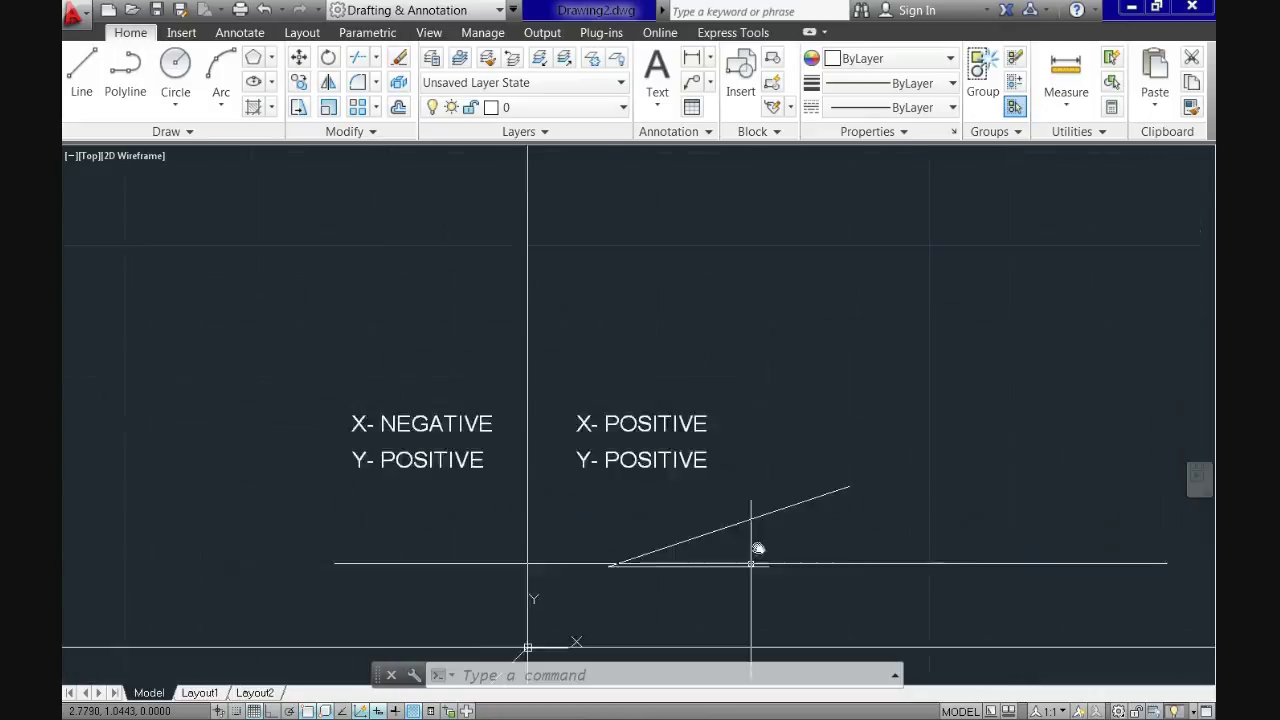
middle_click_drag(757, 543, 810, 417)
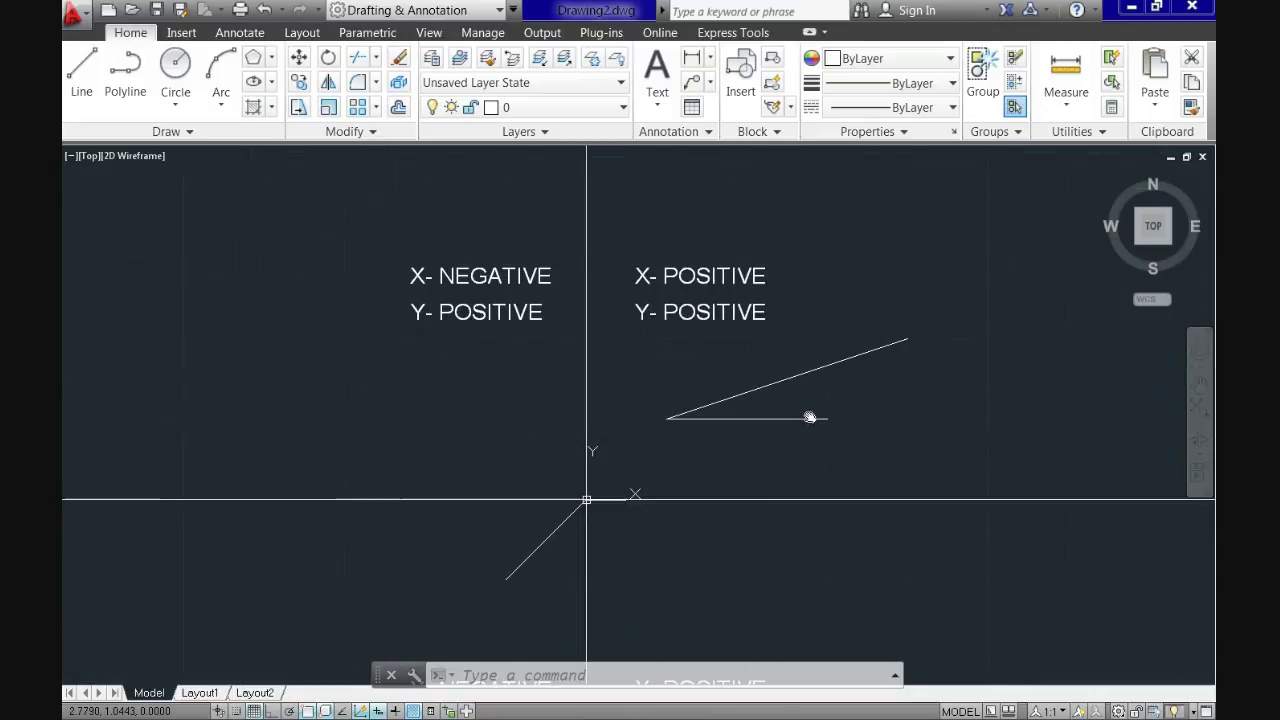
mouse_move(749, 447)
middle_mouse_down()
mouse_move(754, 400)
mouse_move(734, 351)
middle_mouse_up()
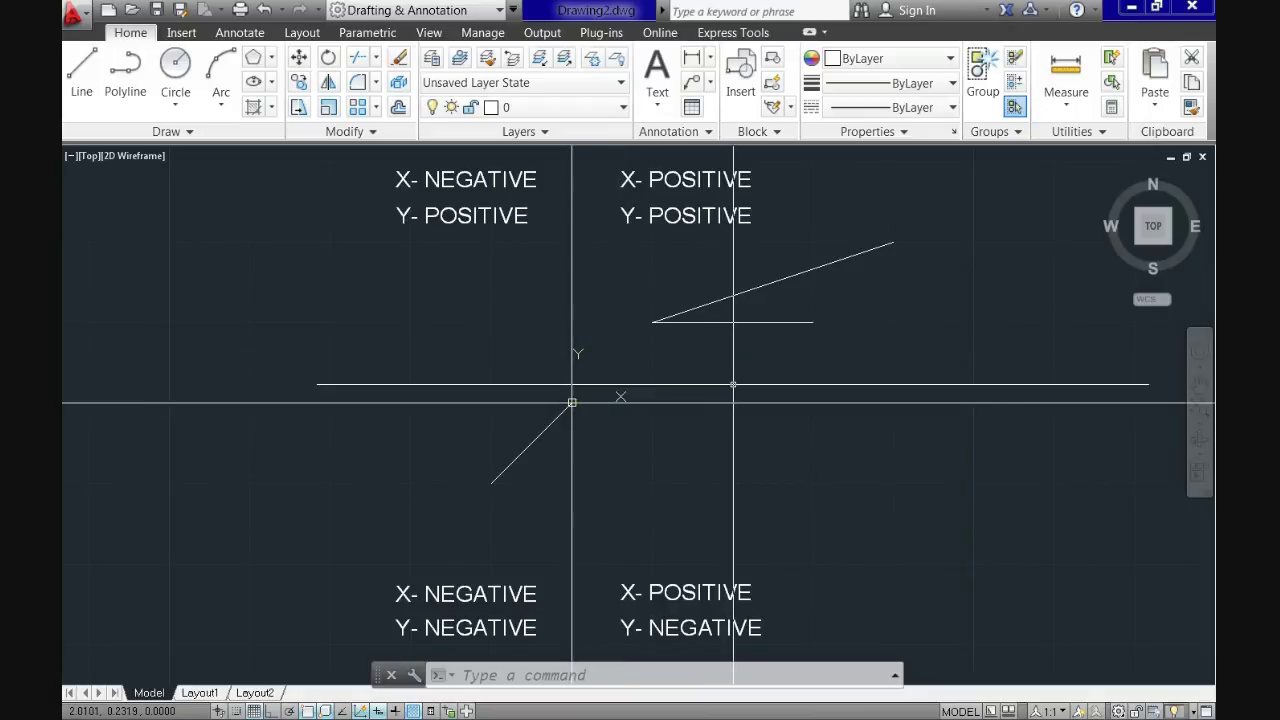
key("Return")
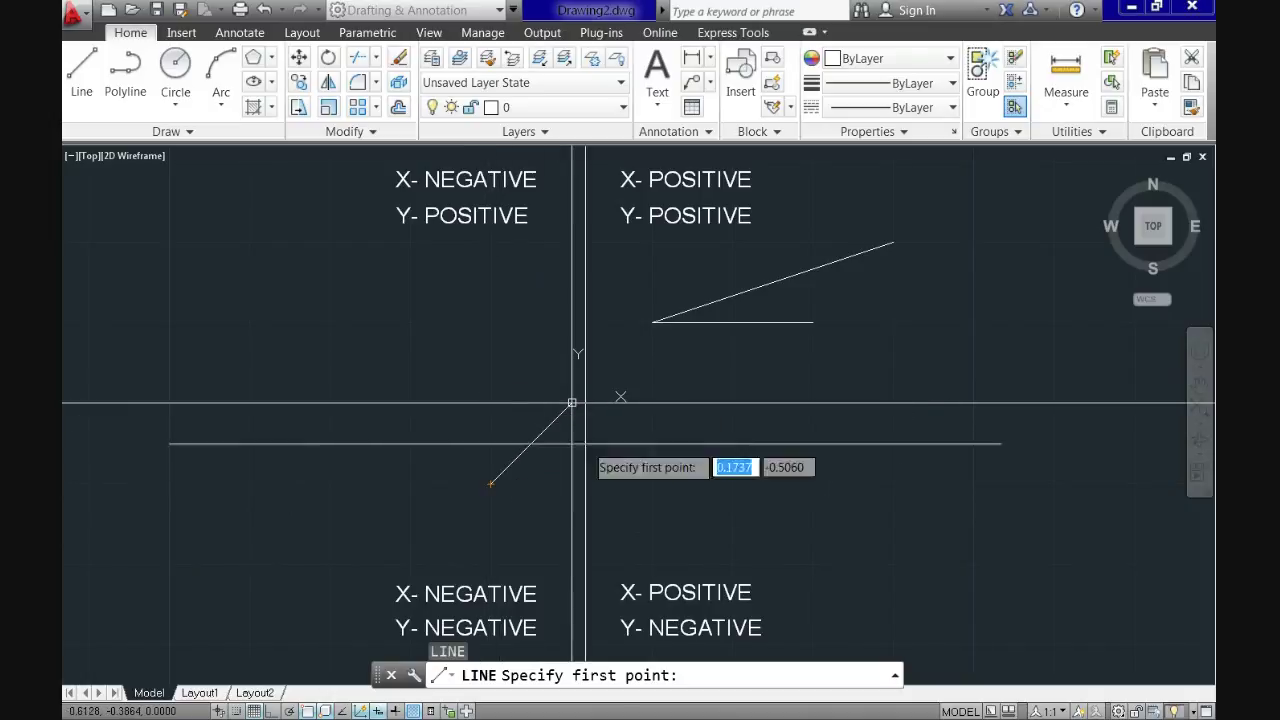
left_click(893, 243)
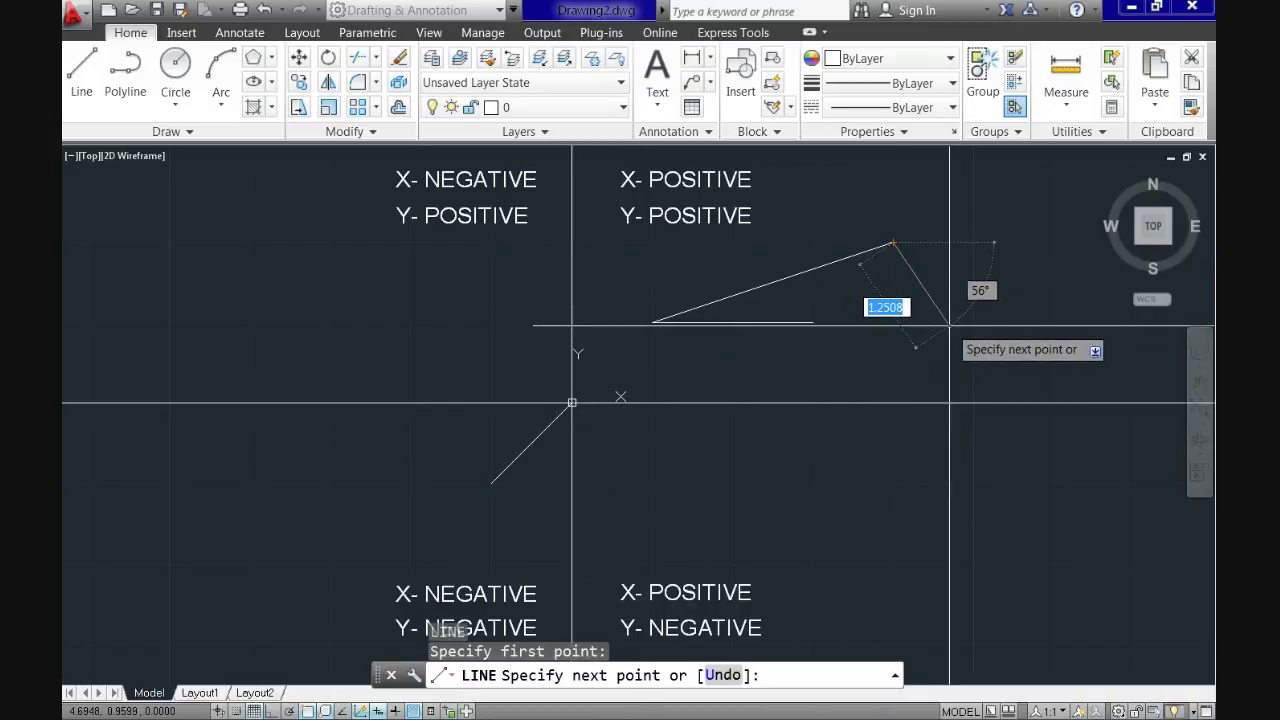
- End the line at absolute point #-1,-1 and finish the command
type("#")
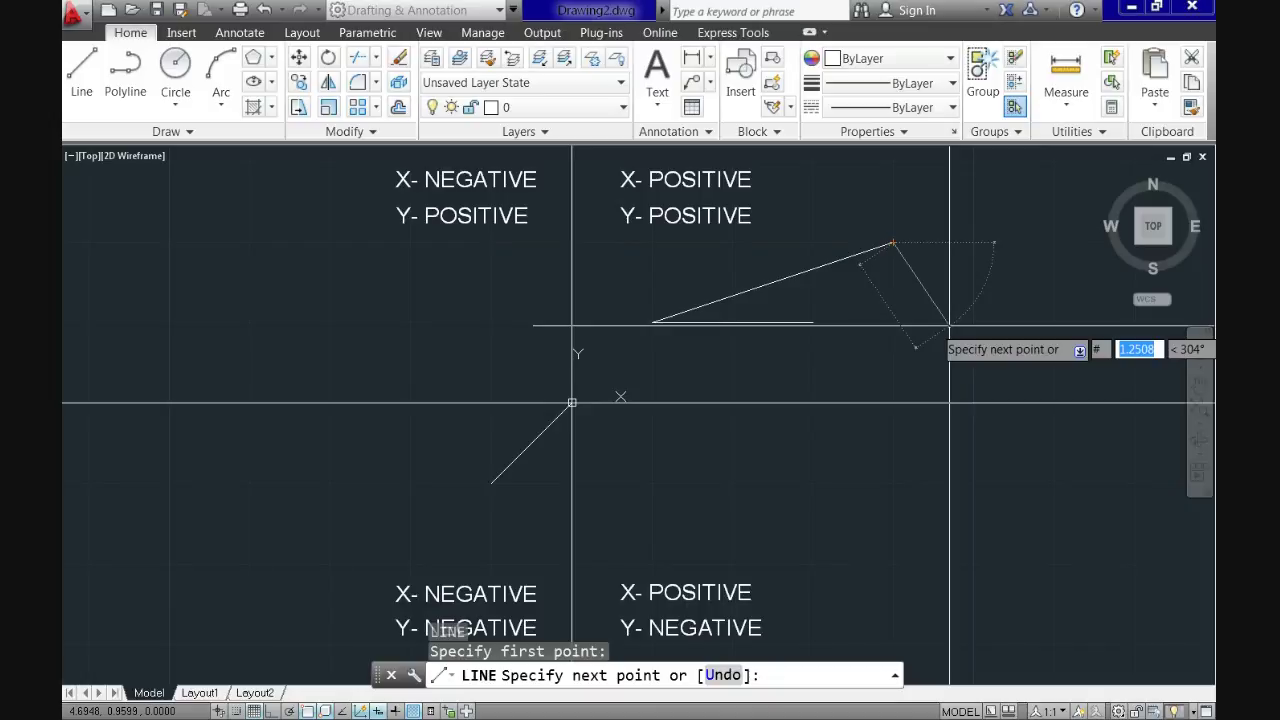
type("-1,-")
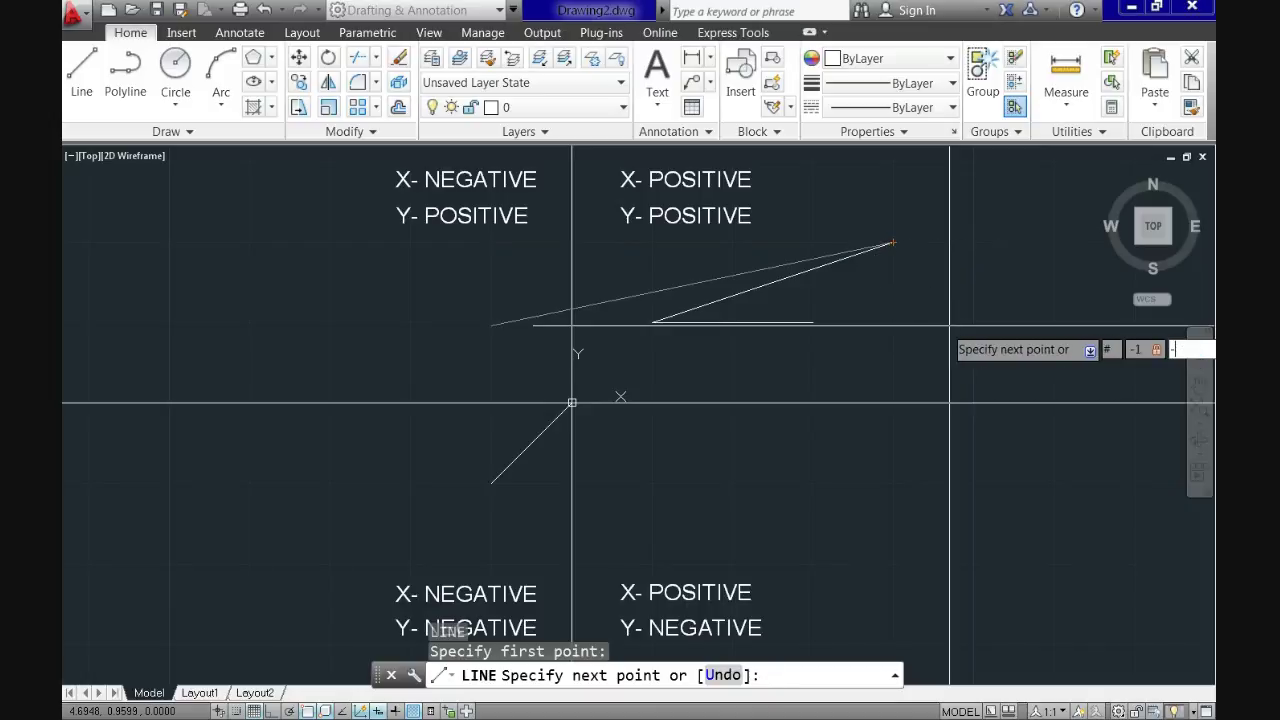
key("Return")
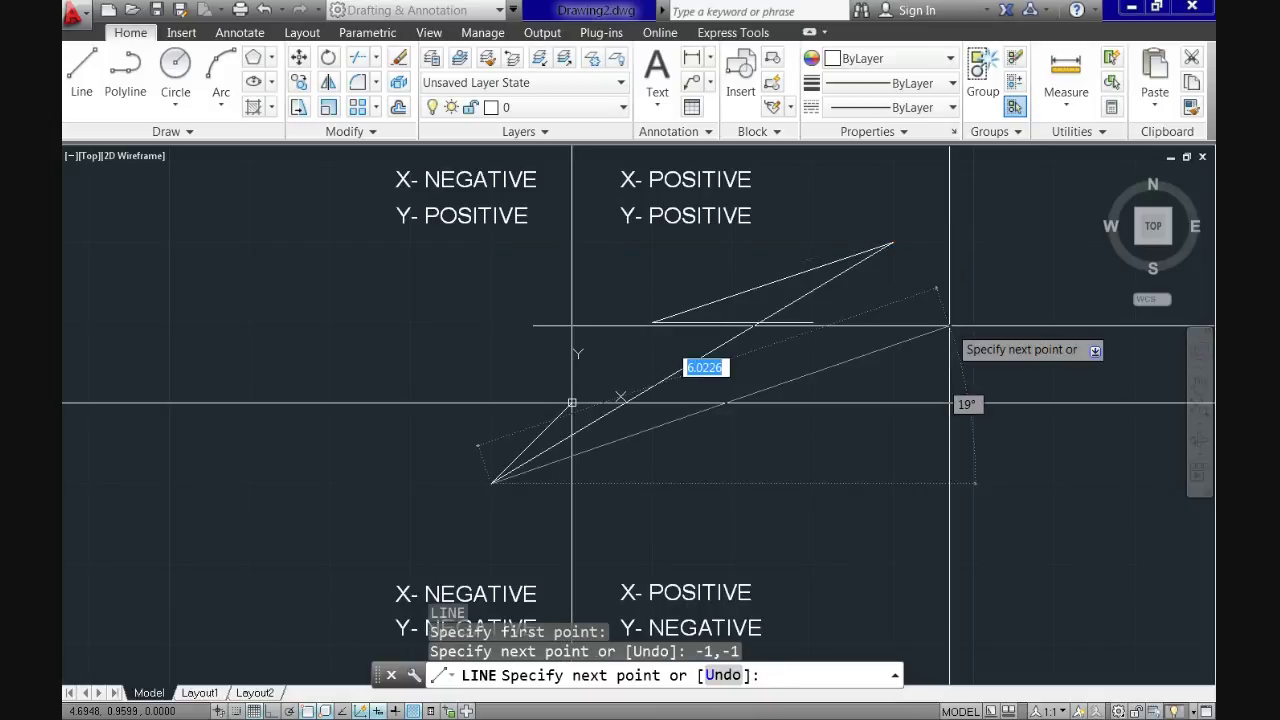
key("Return")
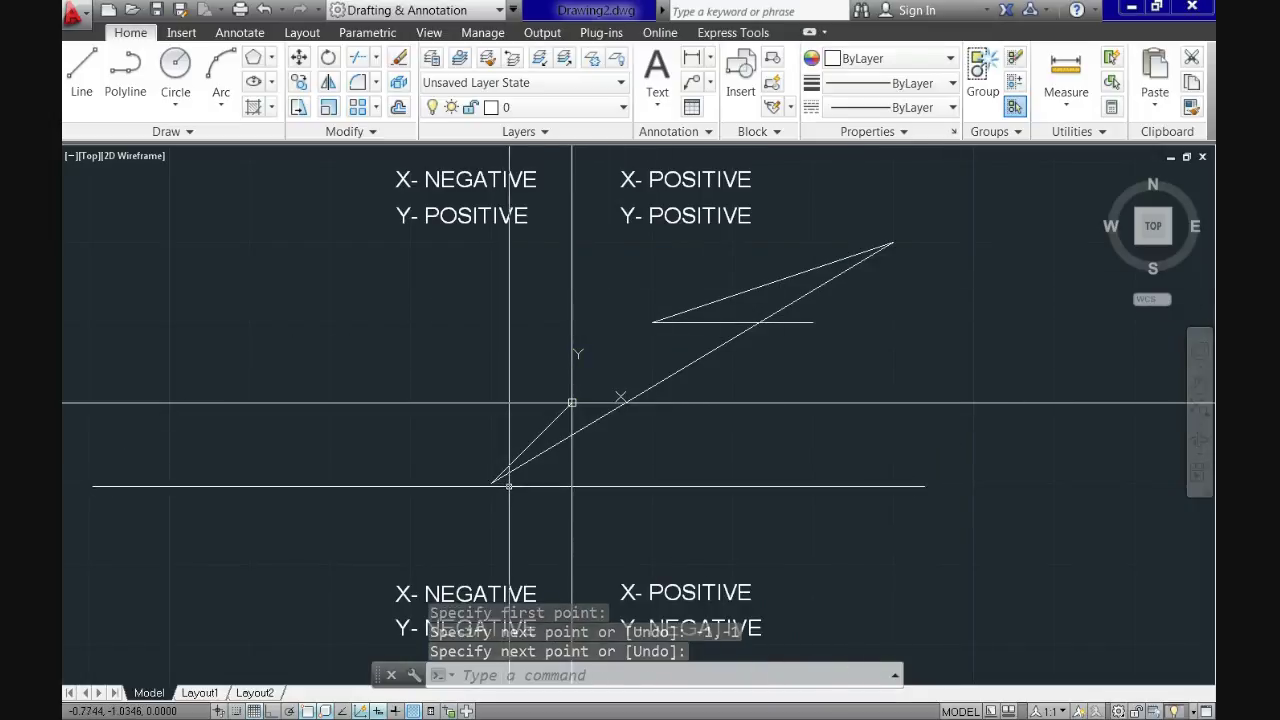
left_click(573, 403)
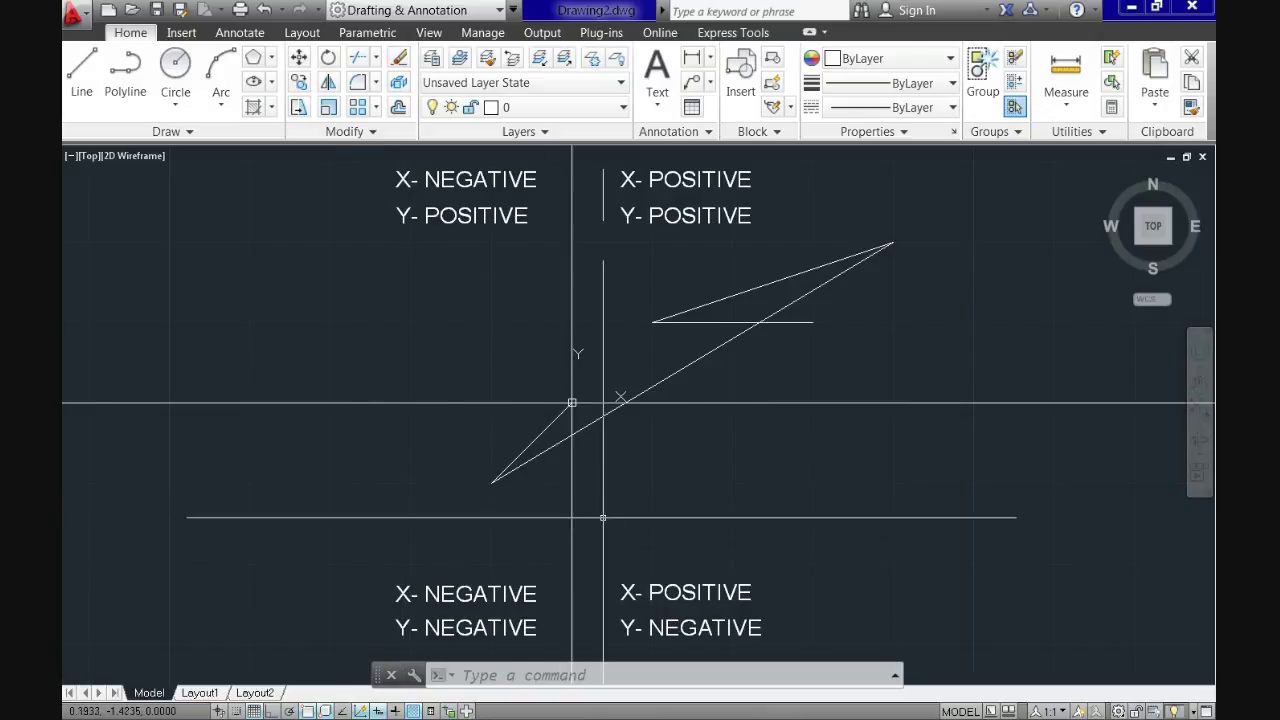
- Erase the two diagonal lines and the remaining triangle lines using crossing windows
left_click(543, 476)
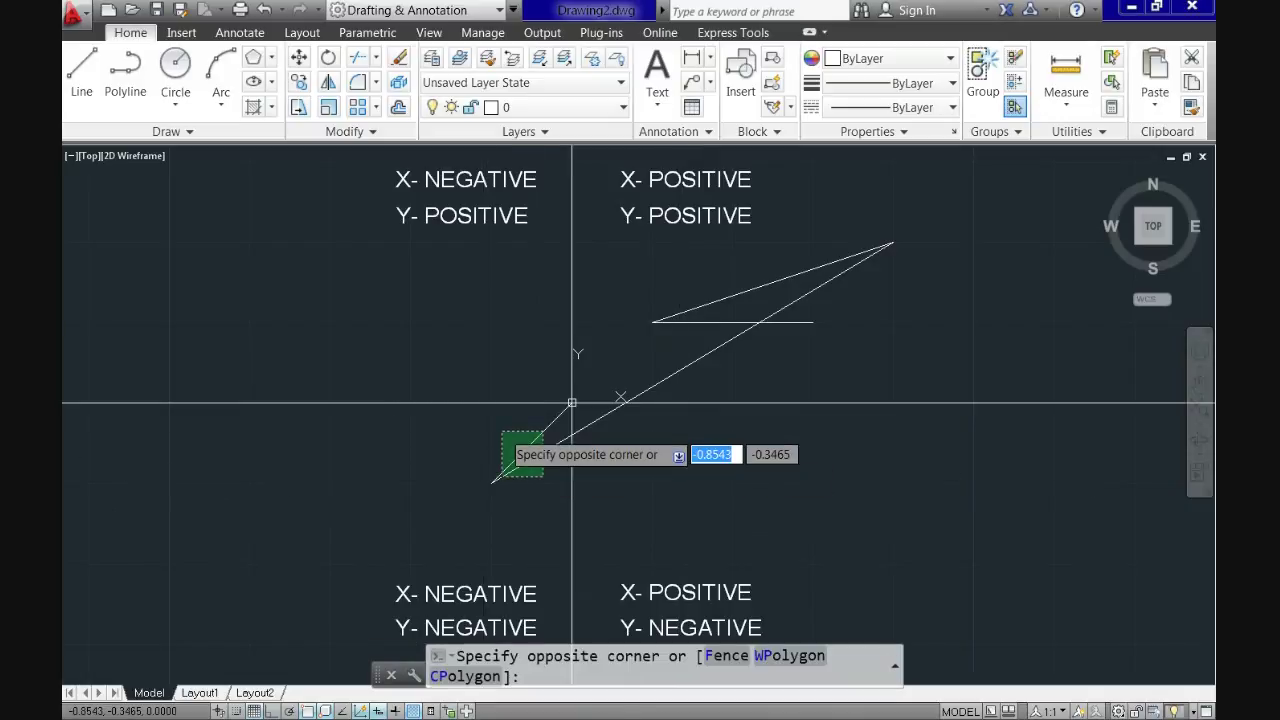
left_click(500, 434)
key("Delete")
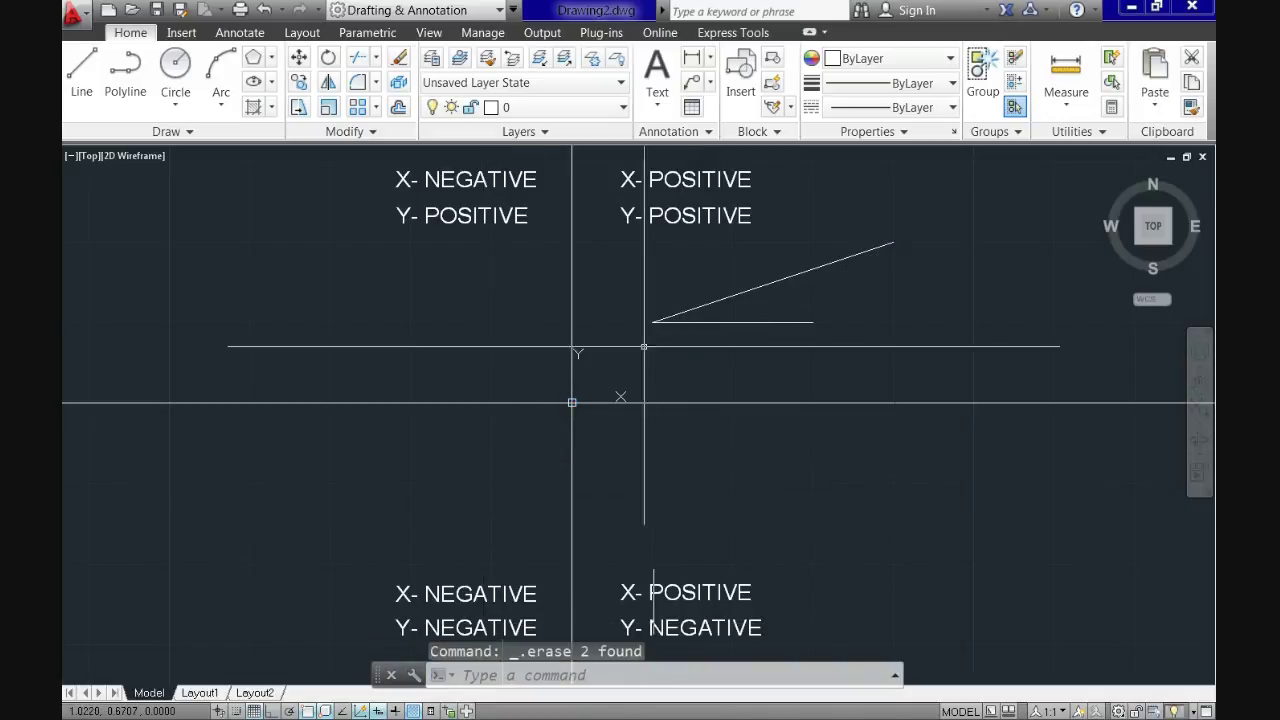
left_click(786, 348)
left_click(686, 278)
key("Delete")
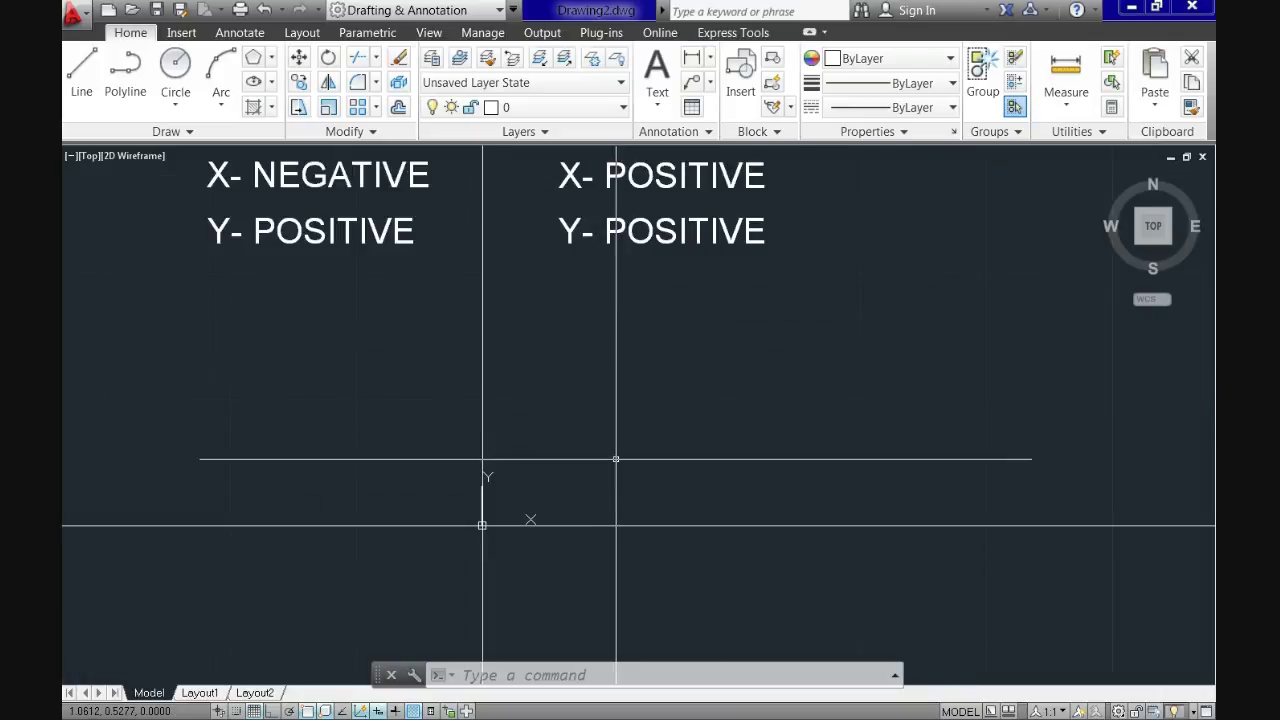
key("Return")
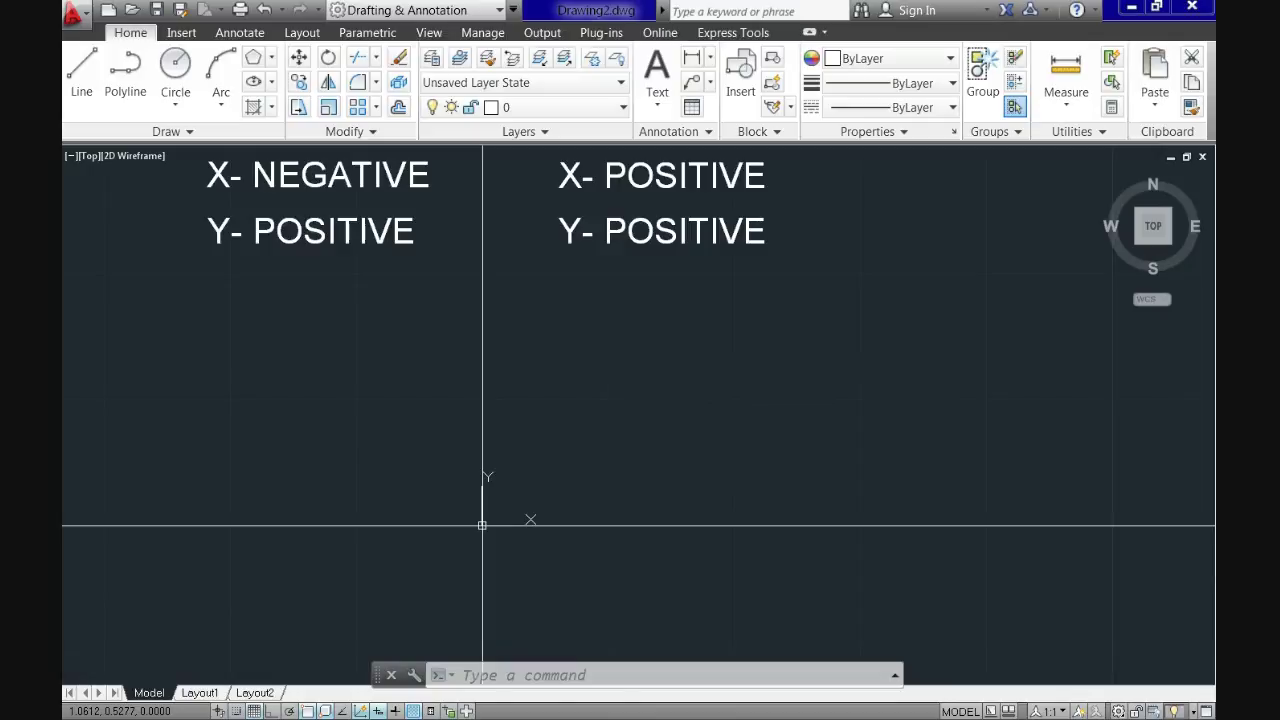
- With Ortho on, draw a horizontal line with a 2-unit segment rising at 45°
left_click(575, 458)
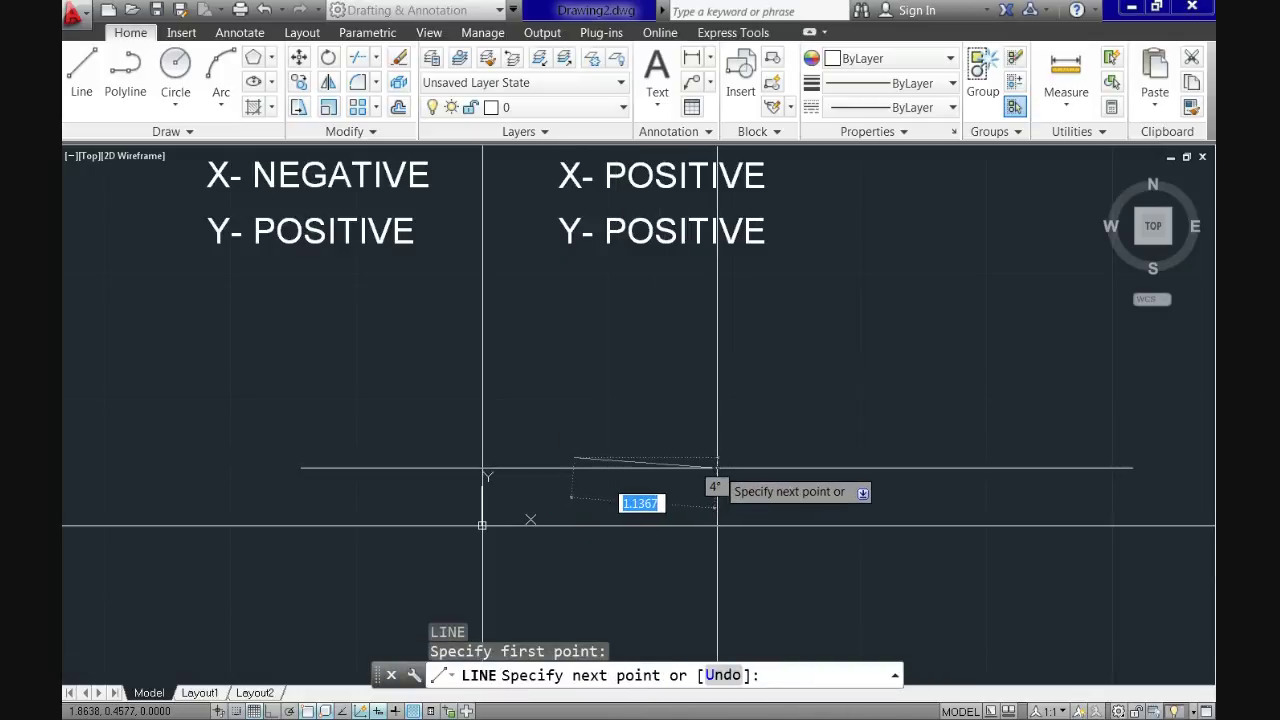
key("F8")
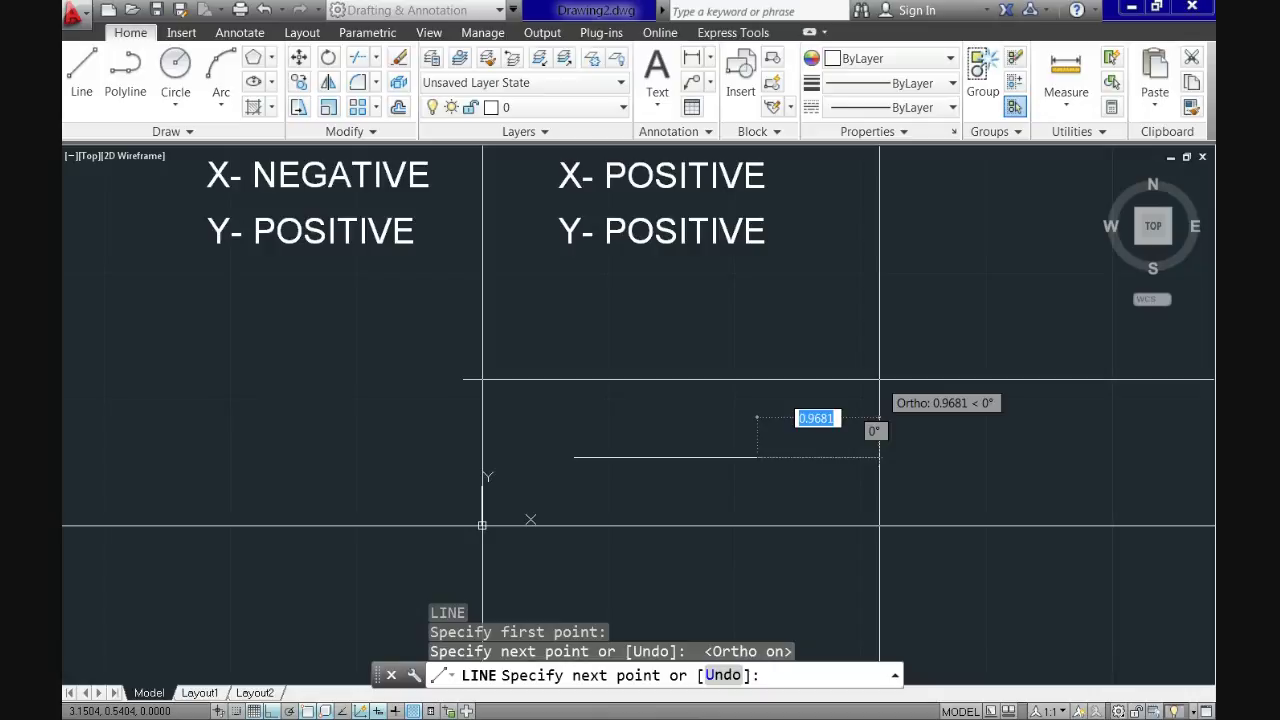
type("2")
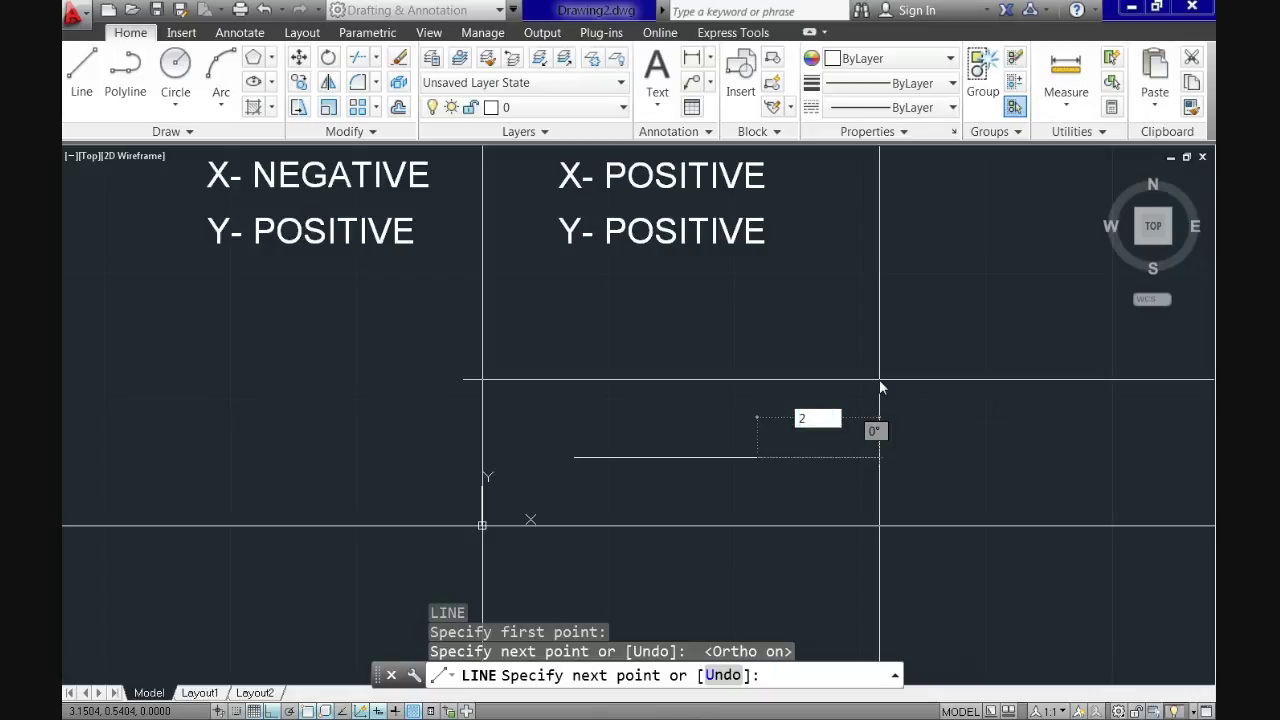
key("Tab")
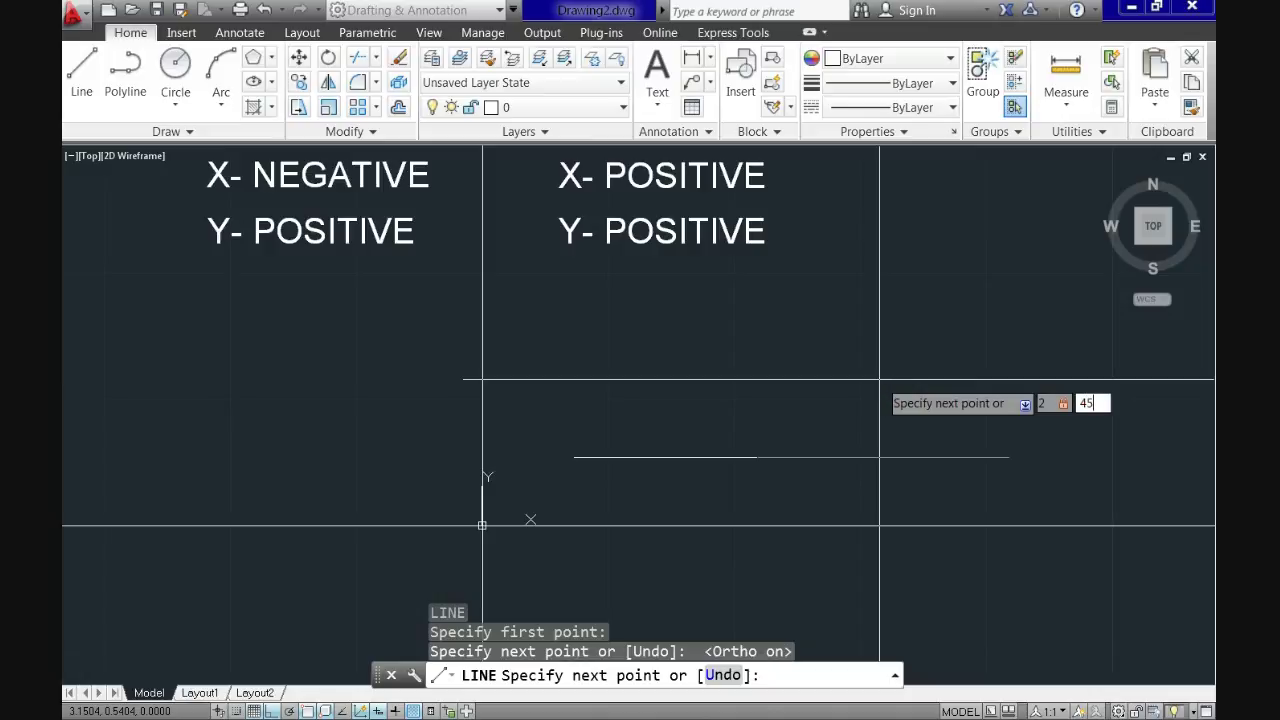
key("Return")
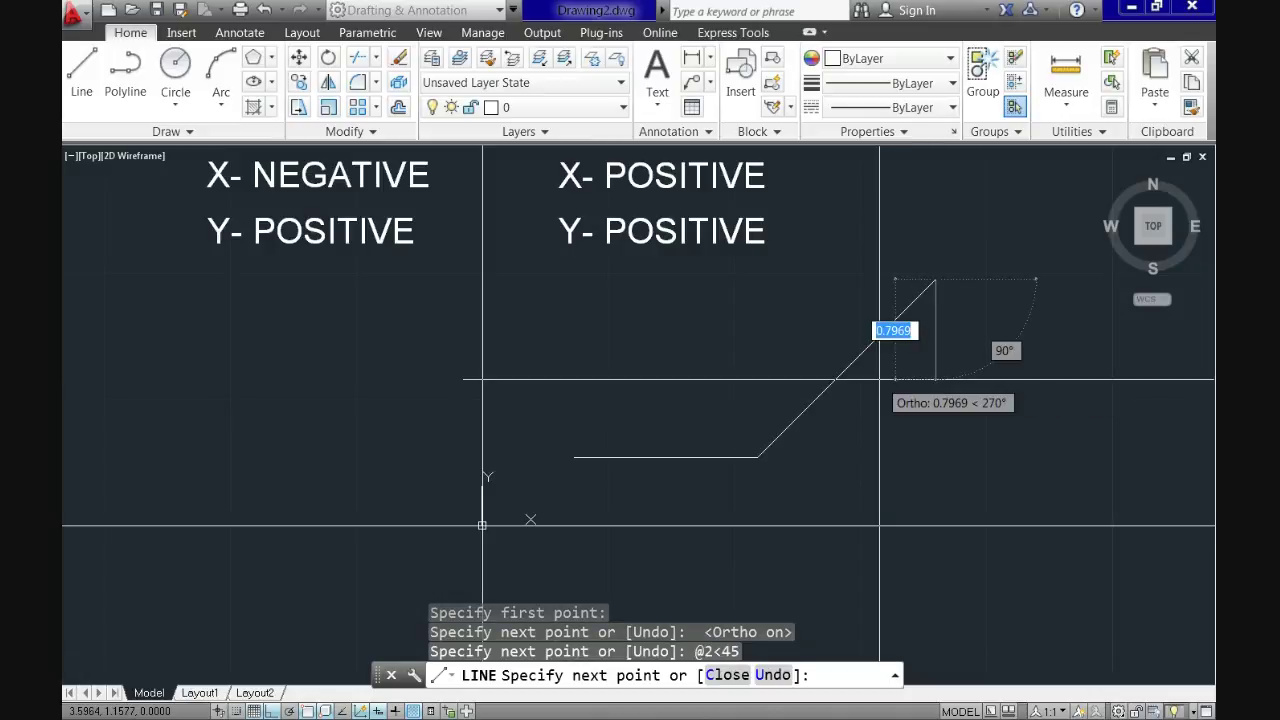
key("Return")
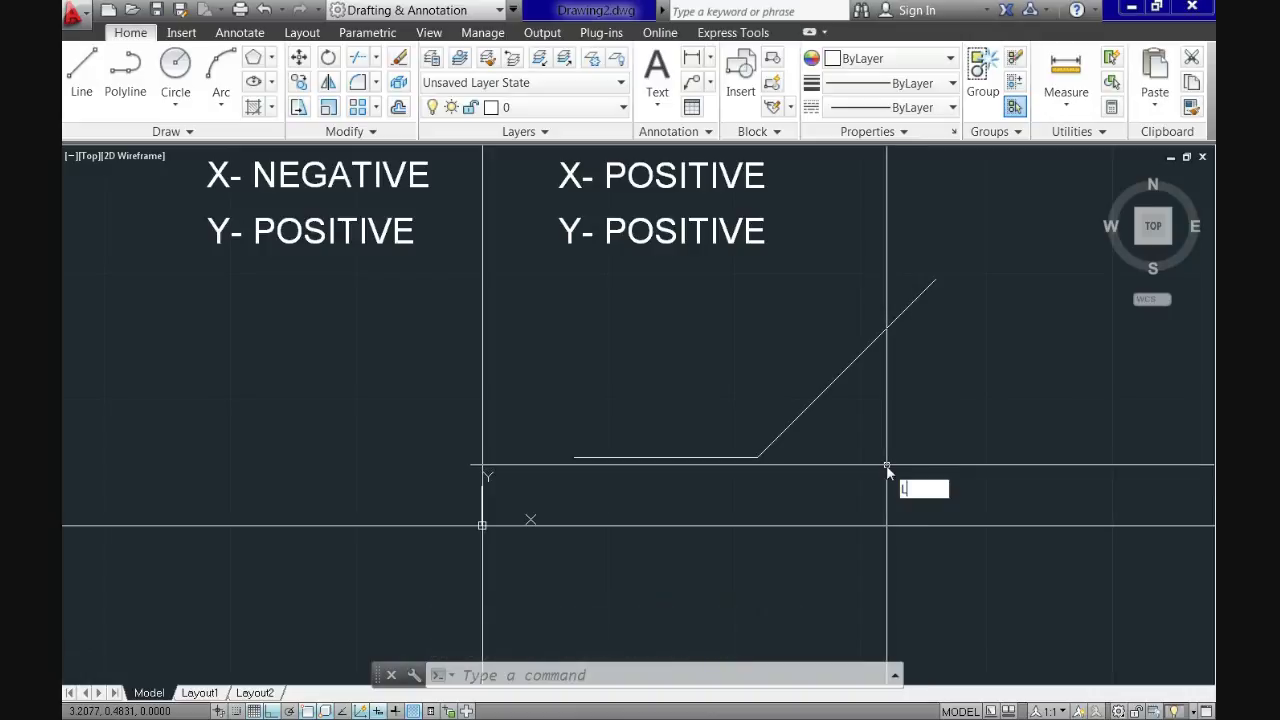
- Extend the horizontal rightward from the corner beneath the diagonal
type("l")
key("Return")
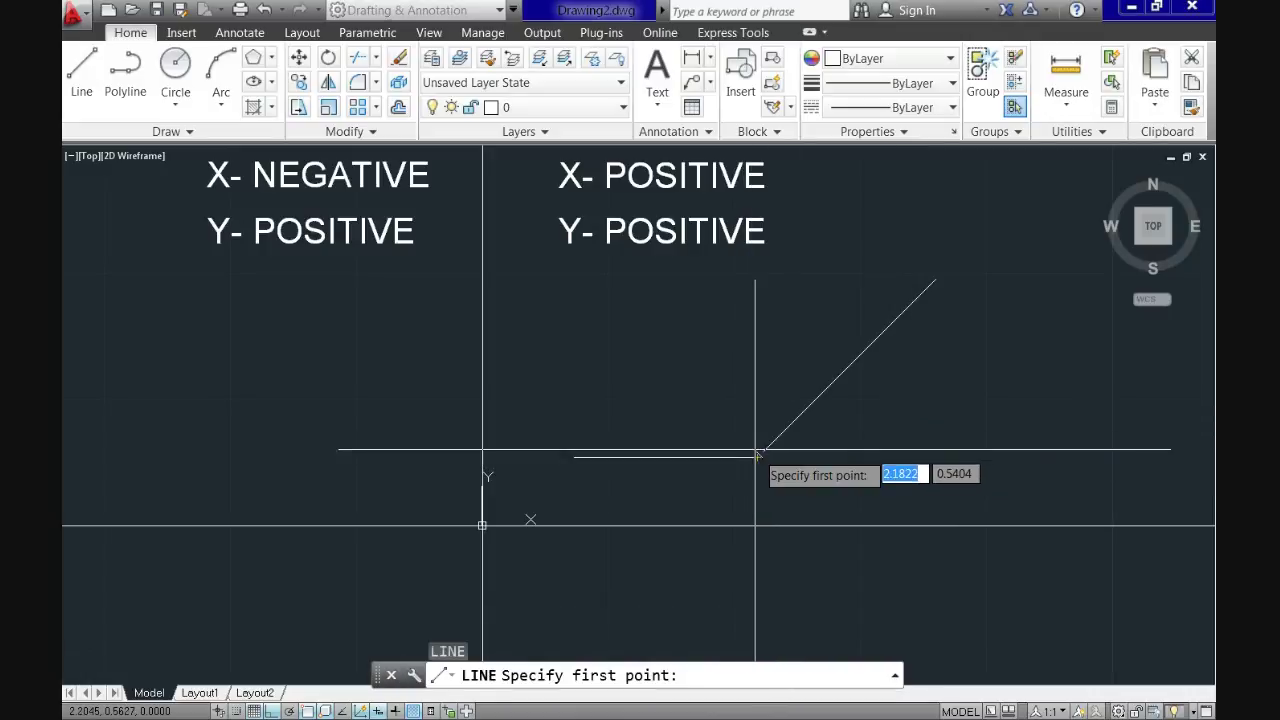
left_click(757, 456)
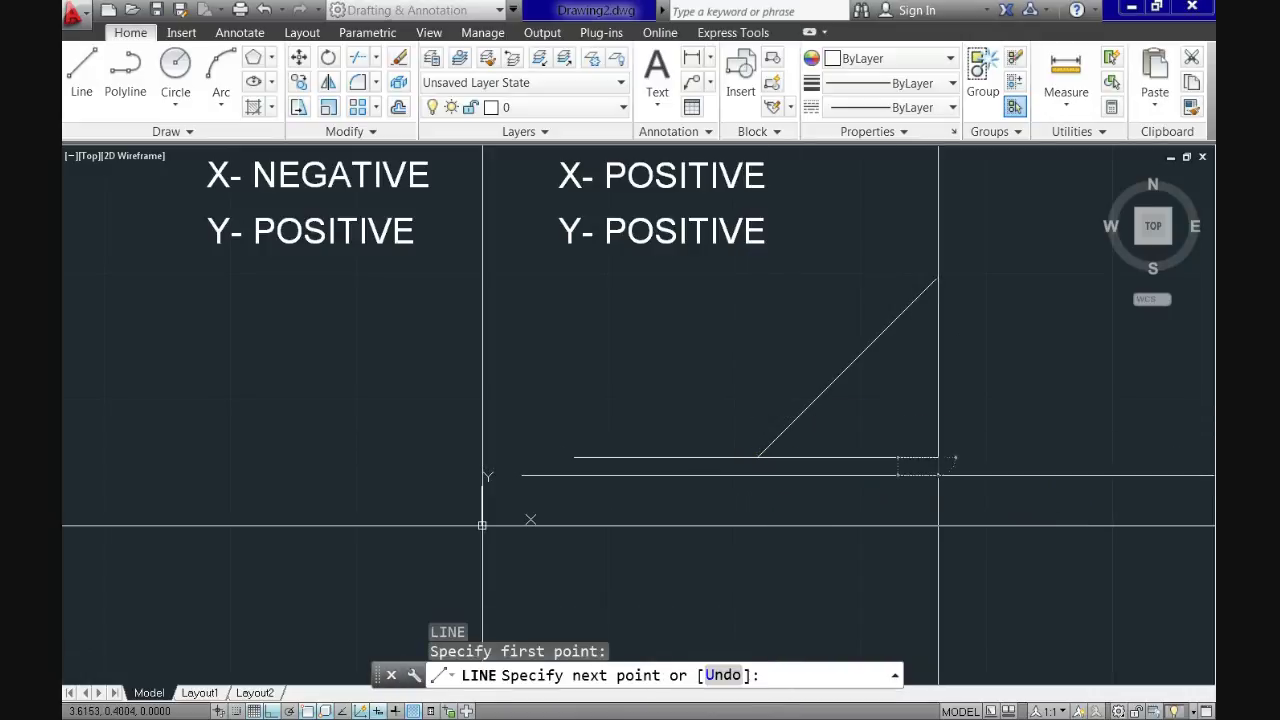
left_click(938, 457)
key("Return")
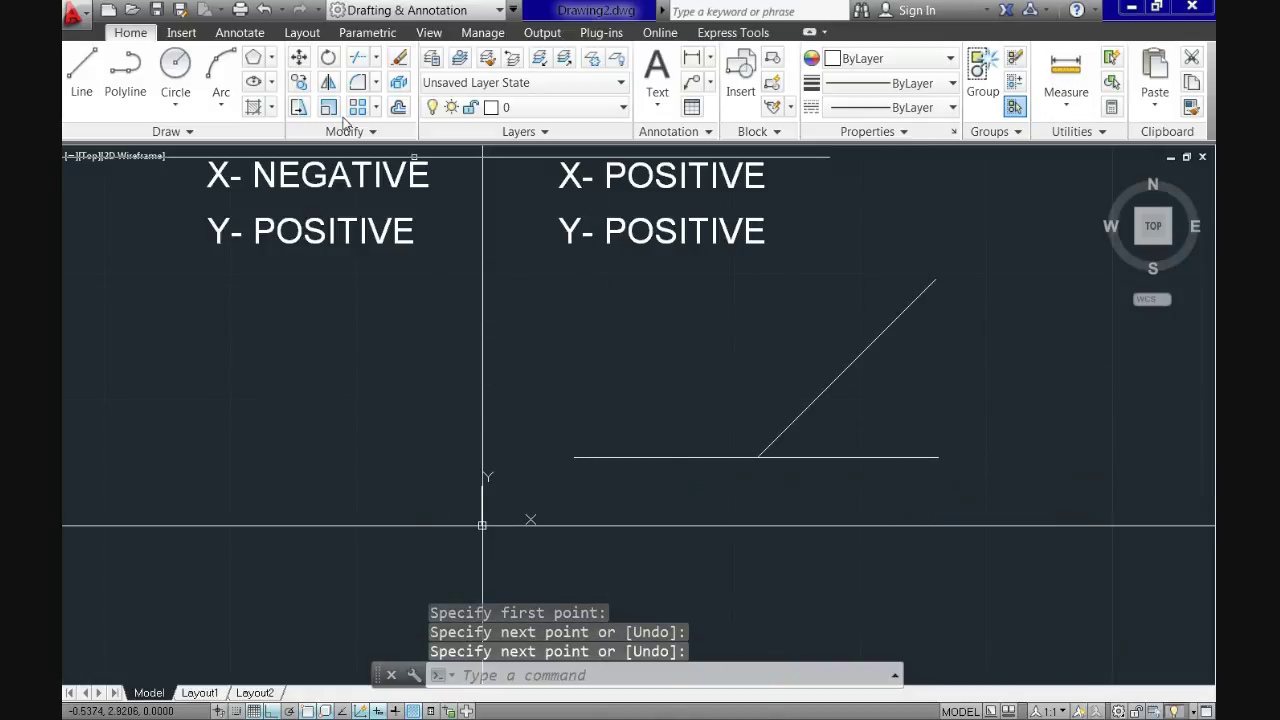
- Add a 45° angular dimension between the horizontal line and the diagonal
left_click(250, 36)
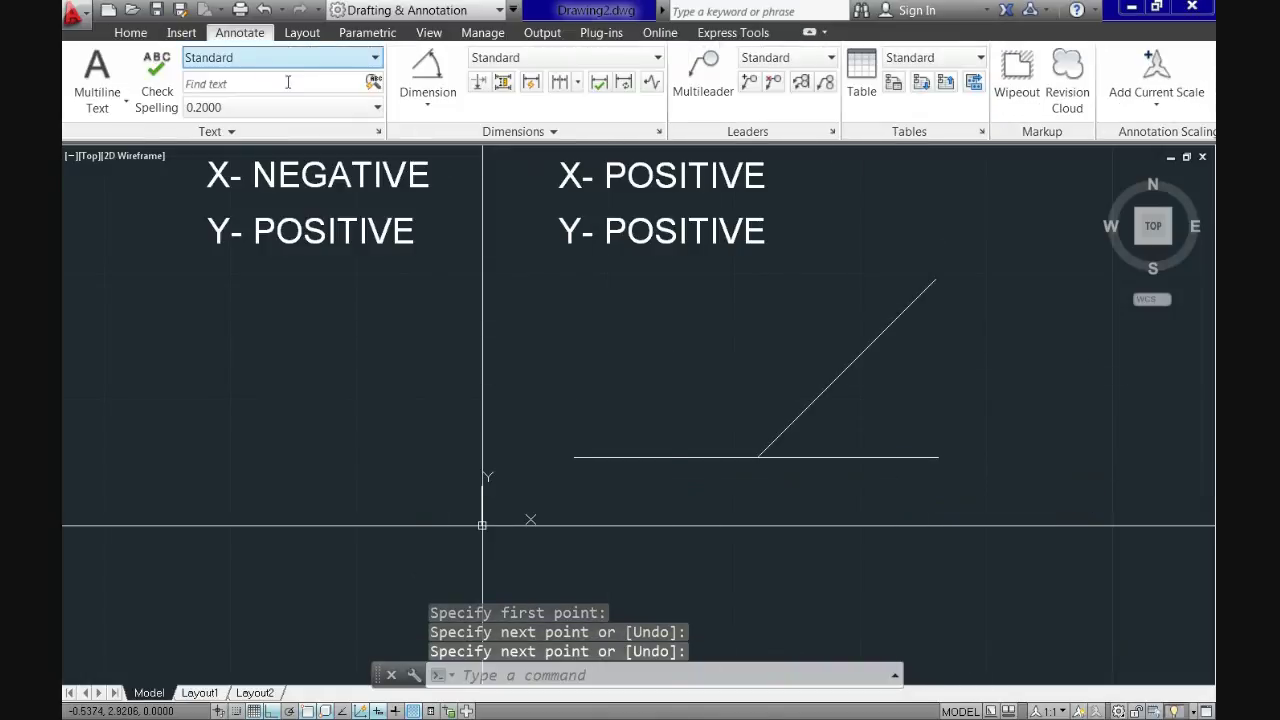
left_click(427, 68)
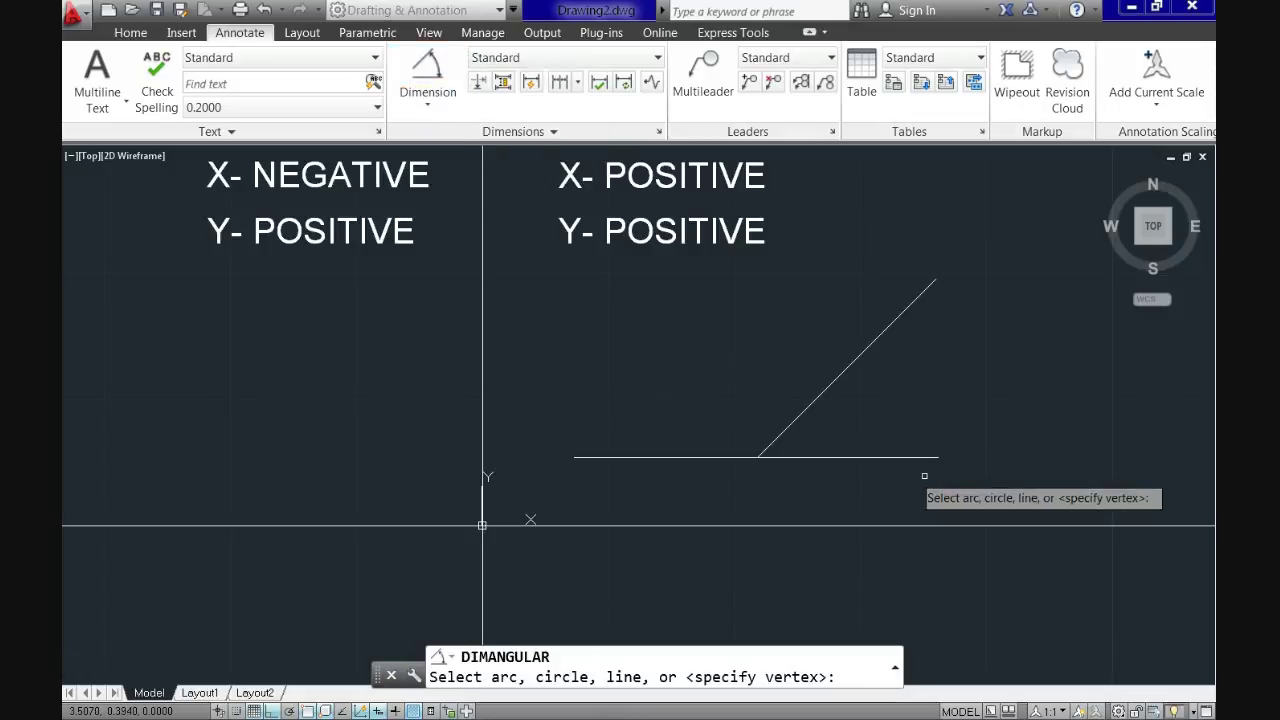
left_click(920, 457)
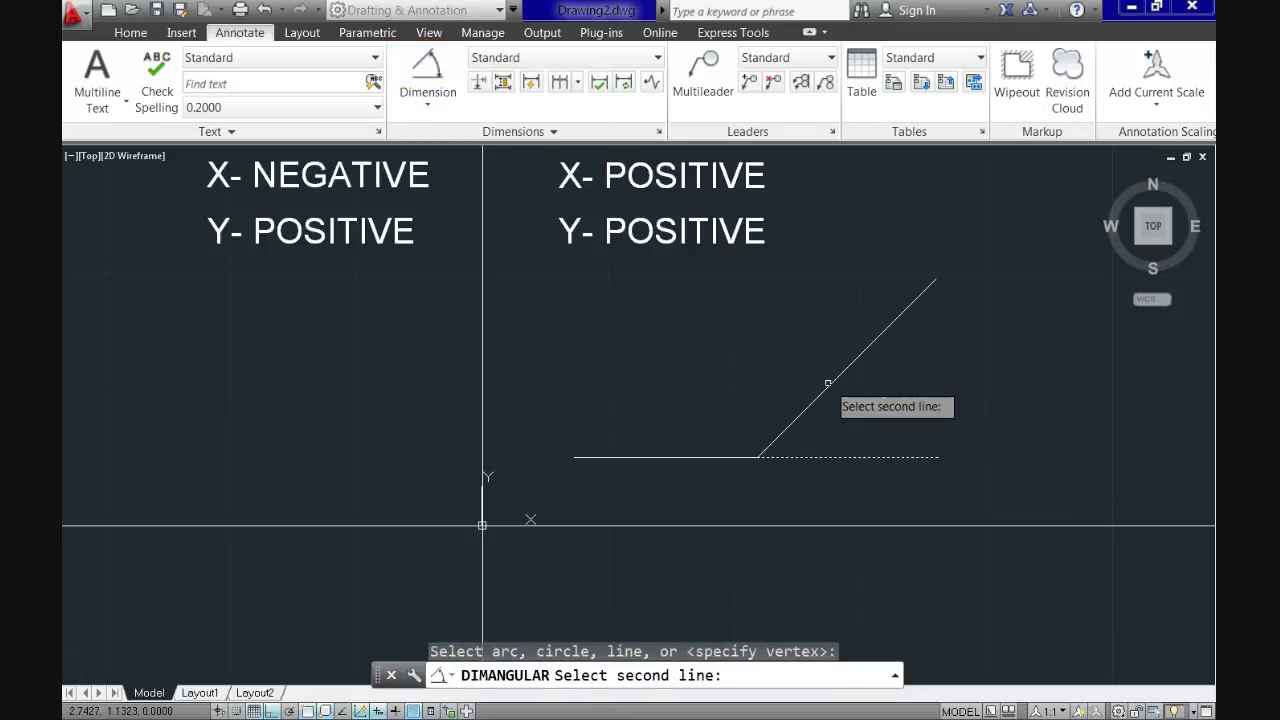
left_click(829, 384)
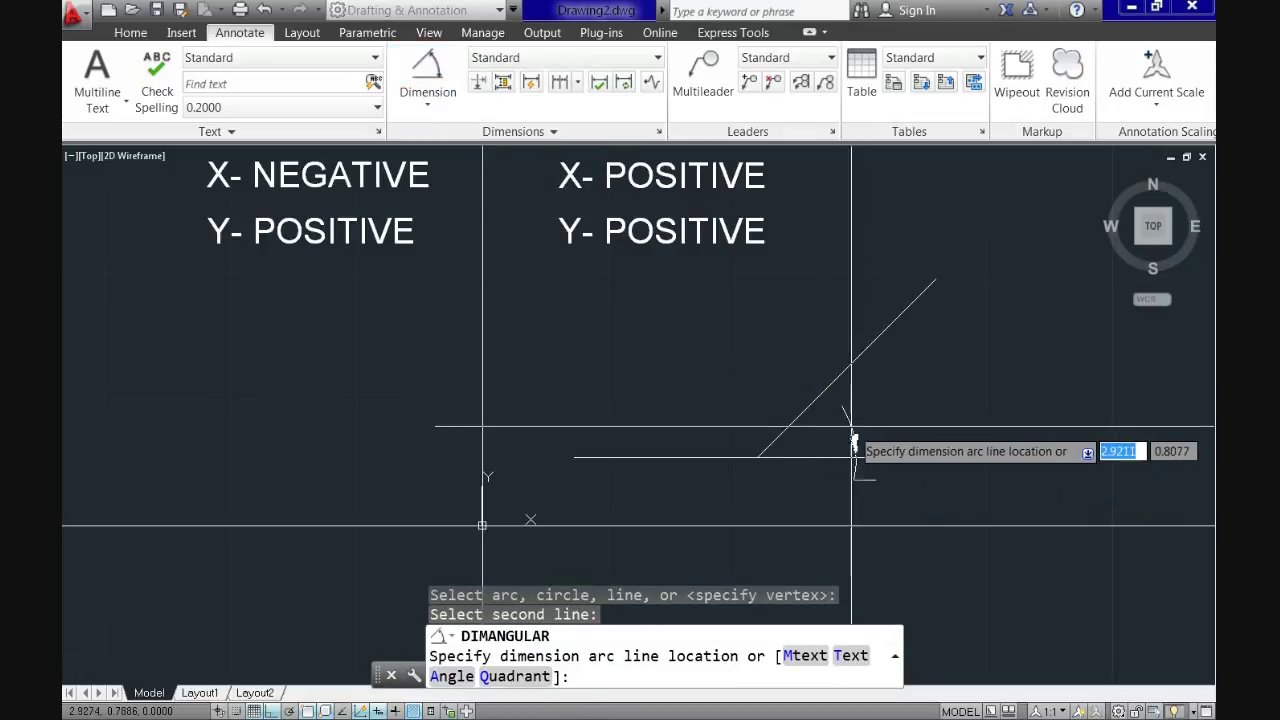
left_click(904, 420)
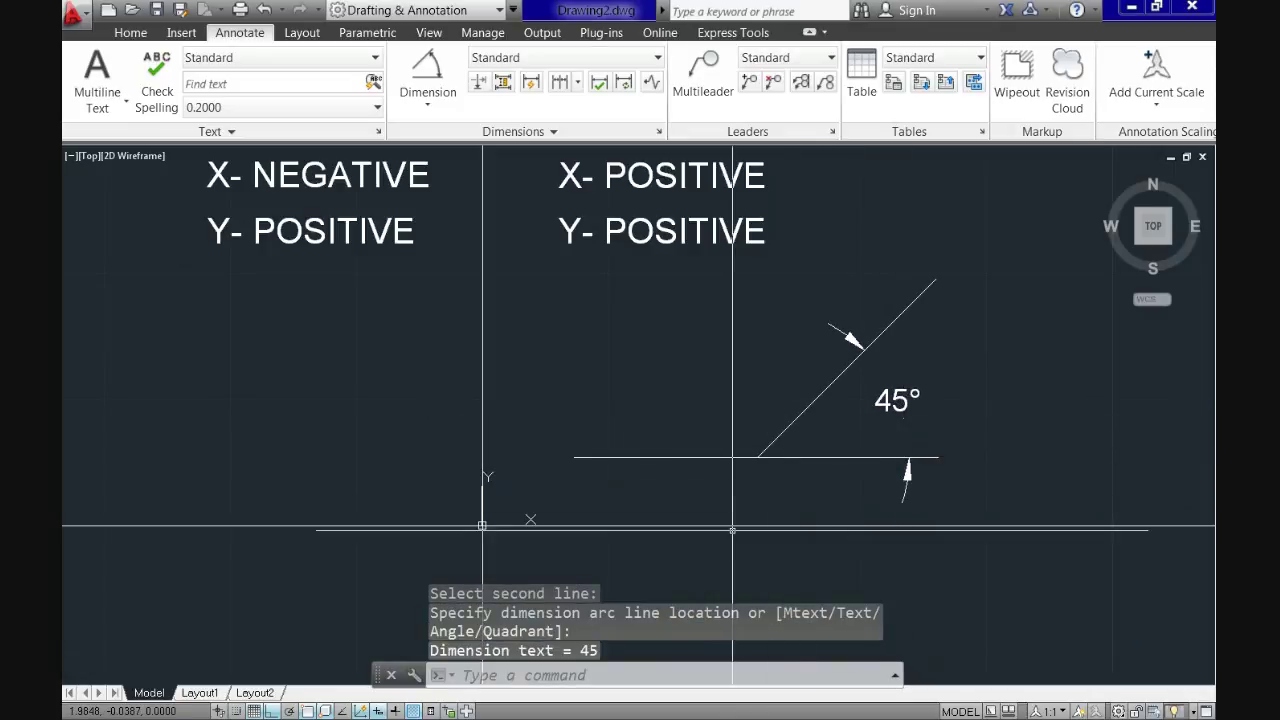
scroll(732, 530, "down", 3)
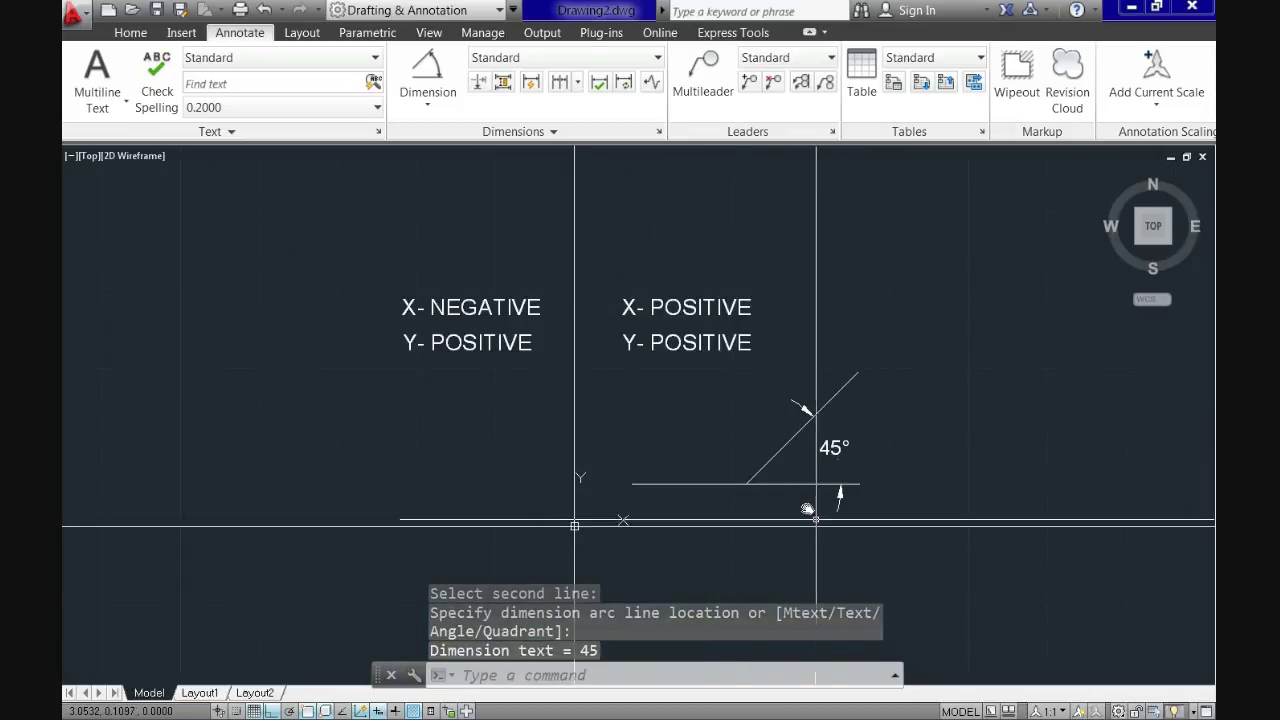
- Draw a line of length 6 at 45° from a picked start point
middle_click_drag(747, 490, 571, 437)
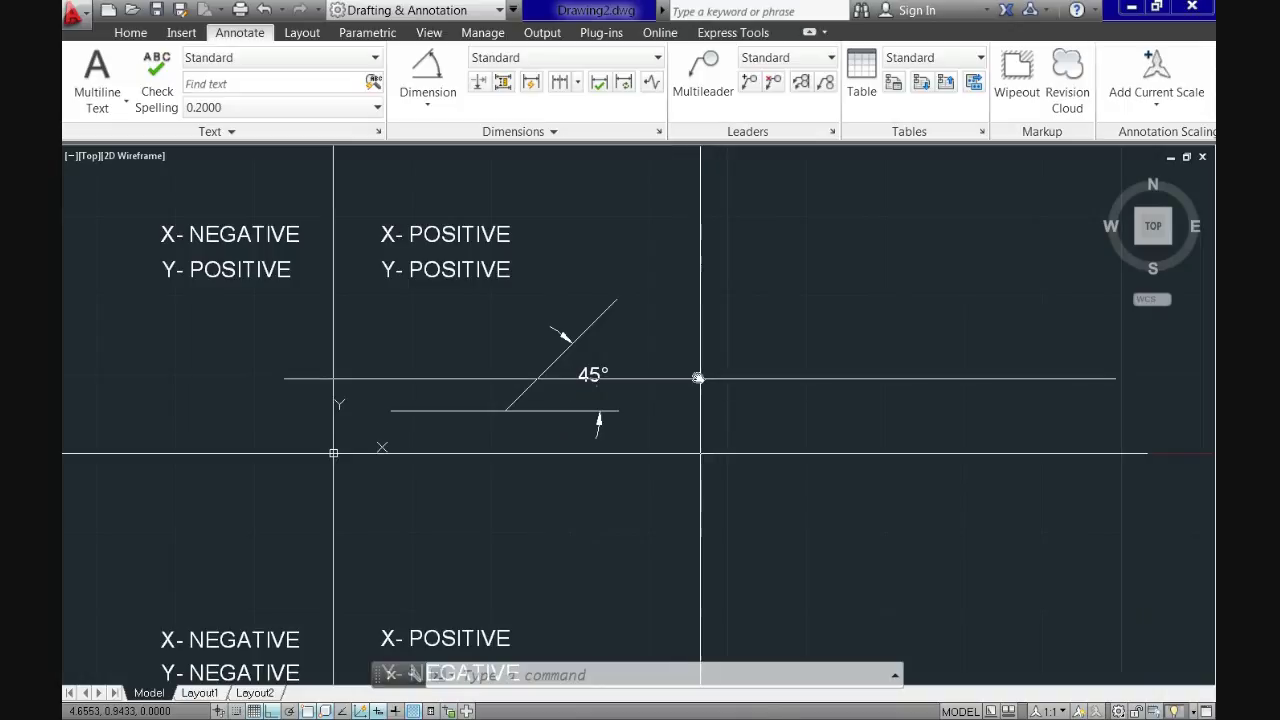
middle_click_drag(700, 378, 665, 388)
type("l")
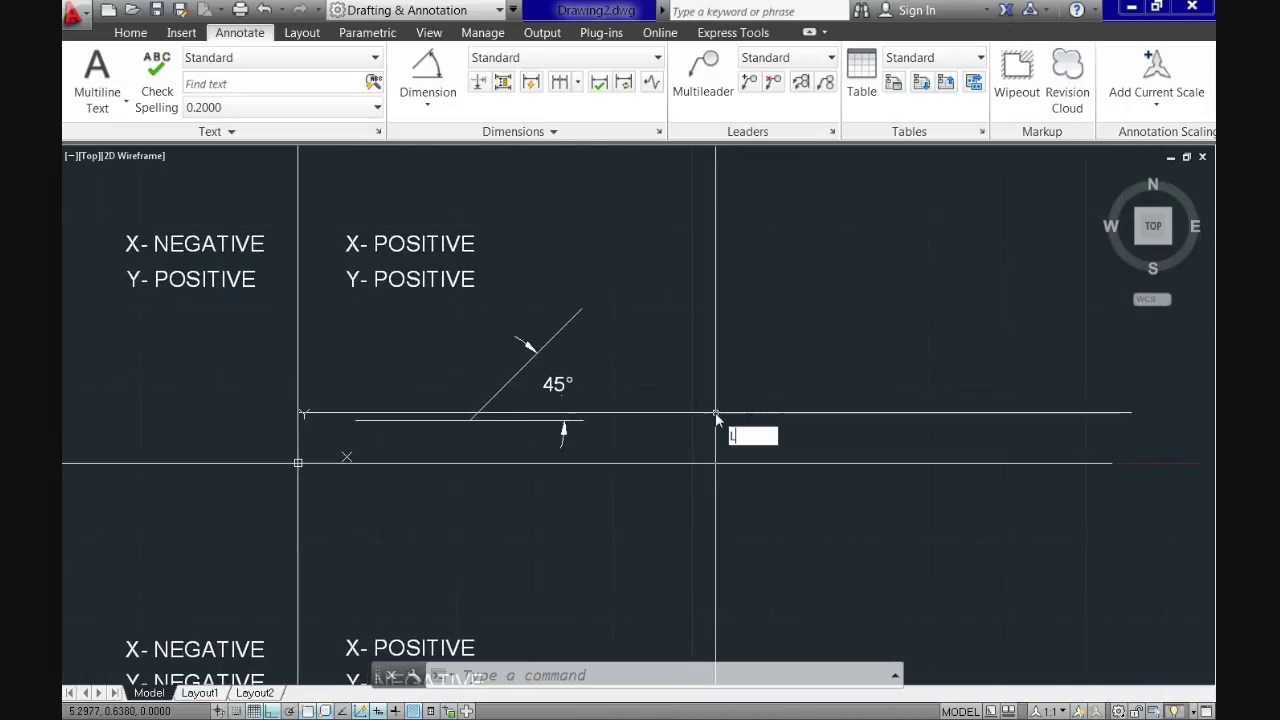
key("Return")
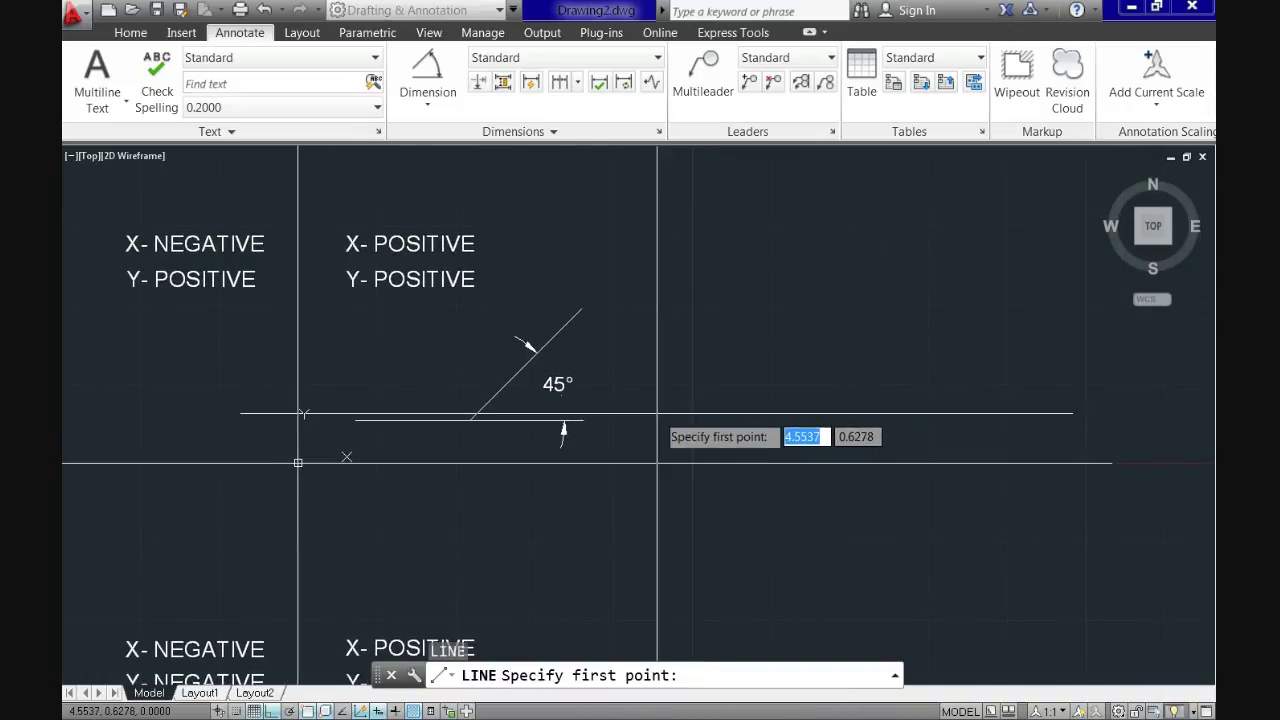
left_click(667, 412)
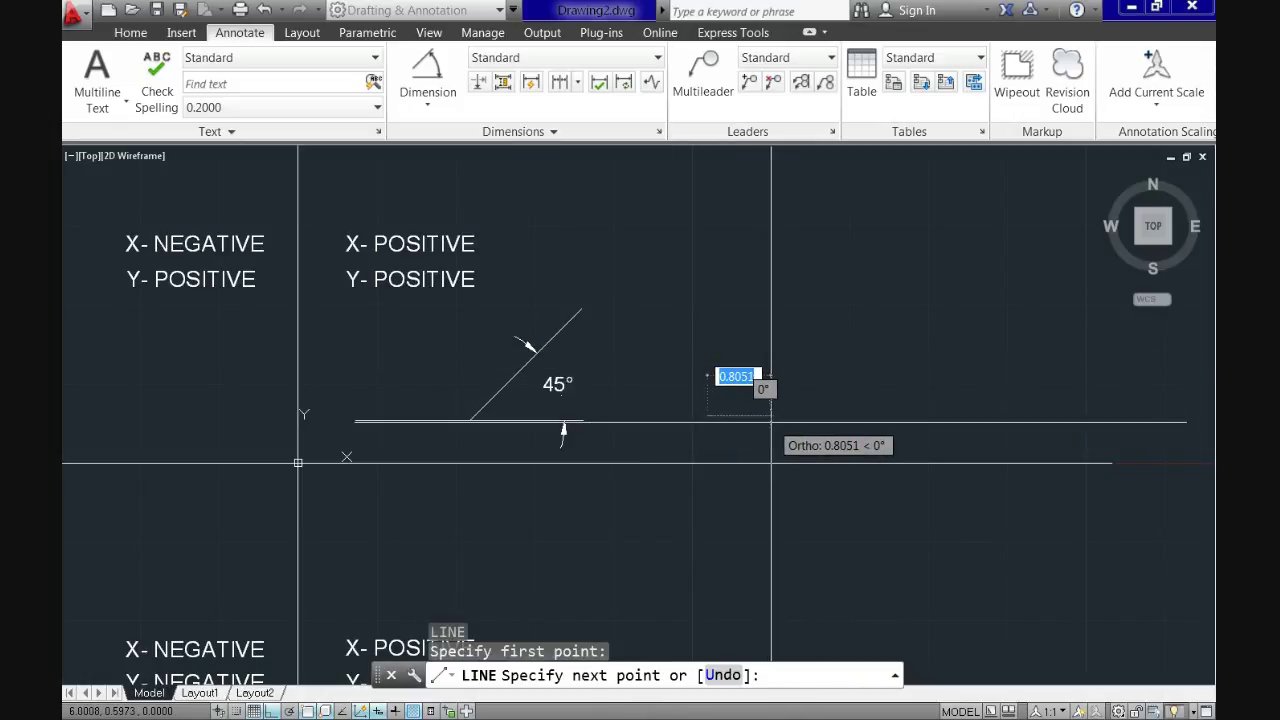
type("6")
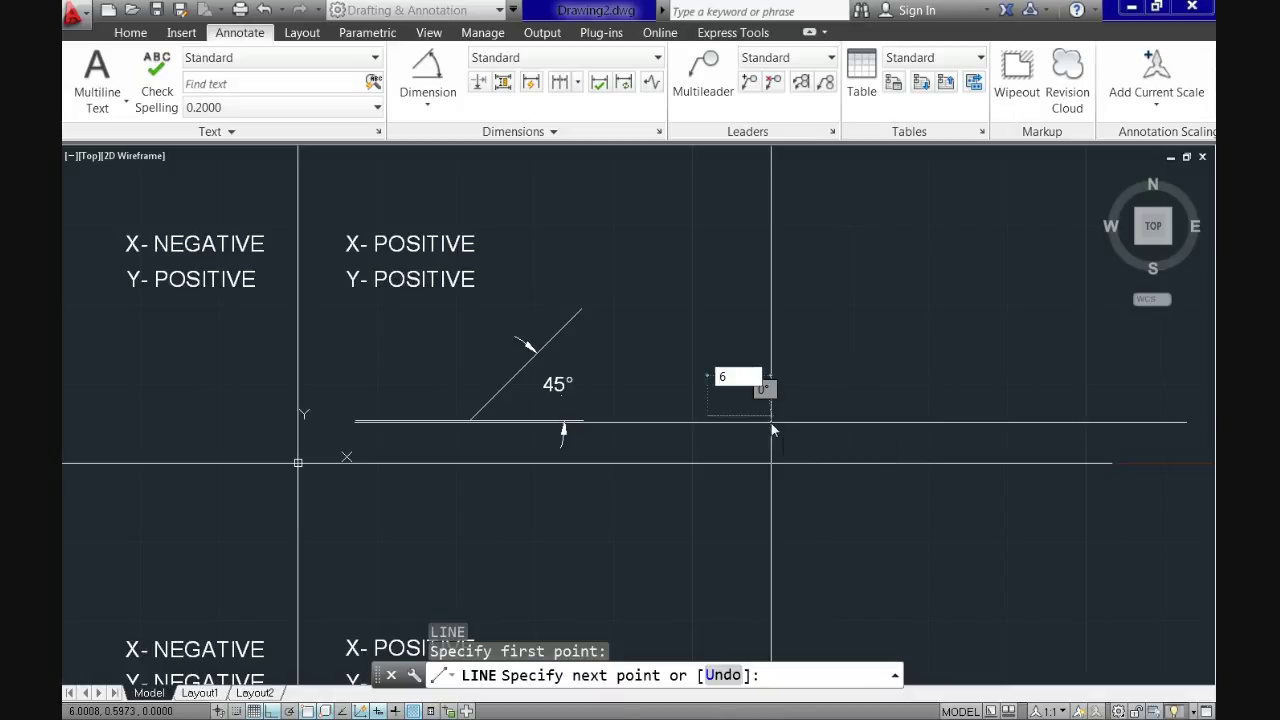
key("Return")
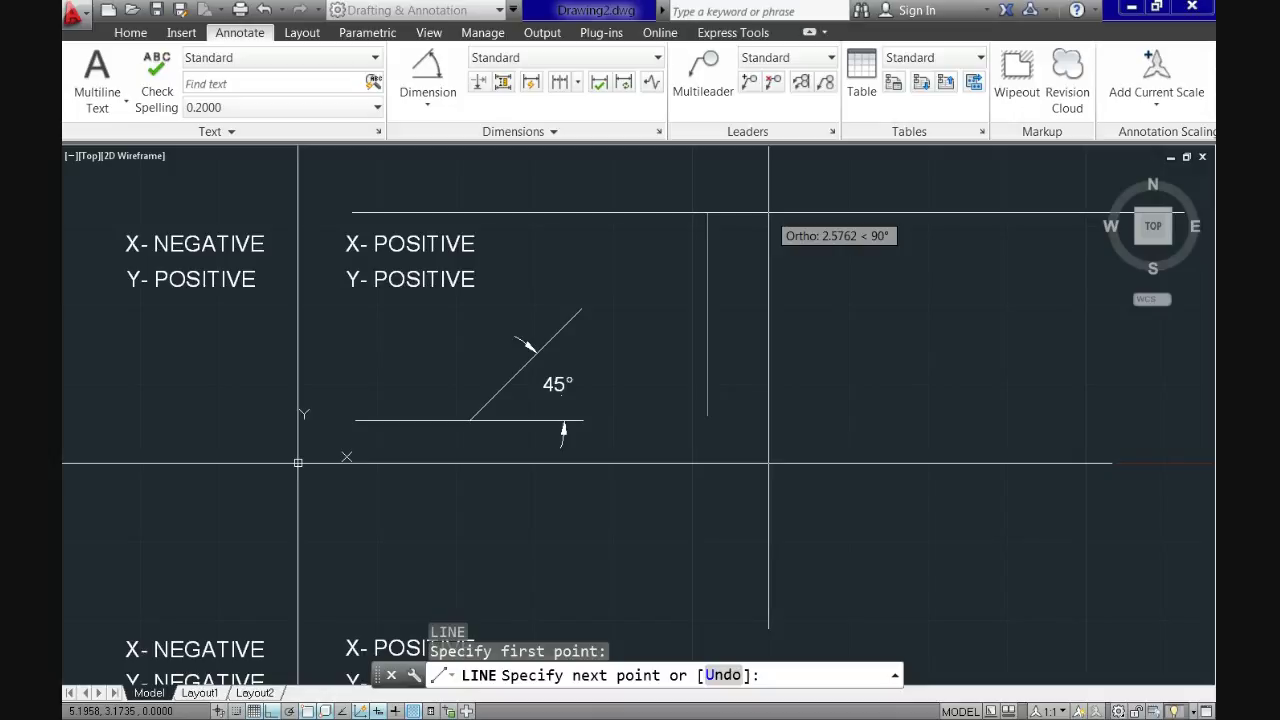
type("6")
key("Tab")
type("4")
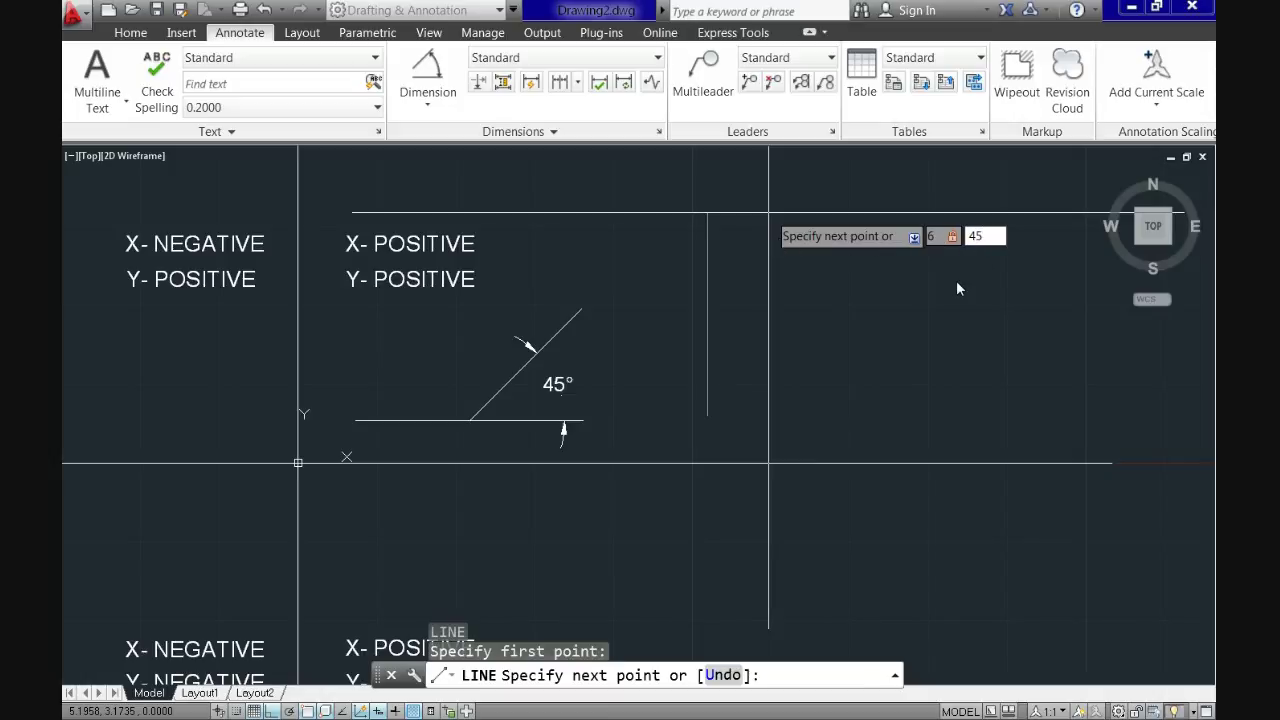
type("5")
key("Return")
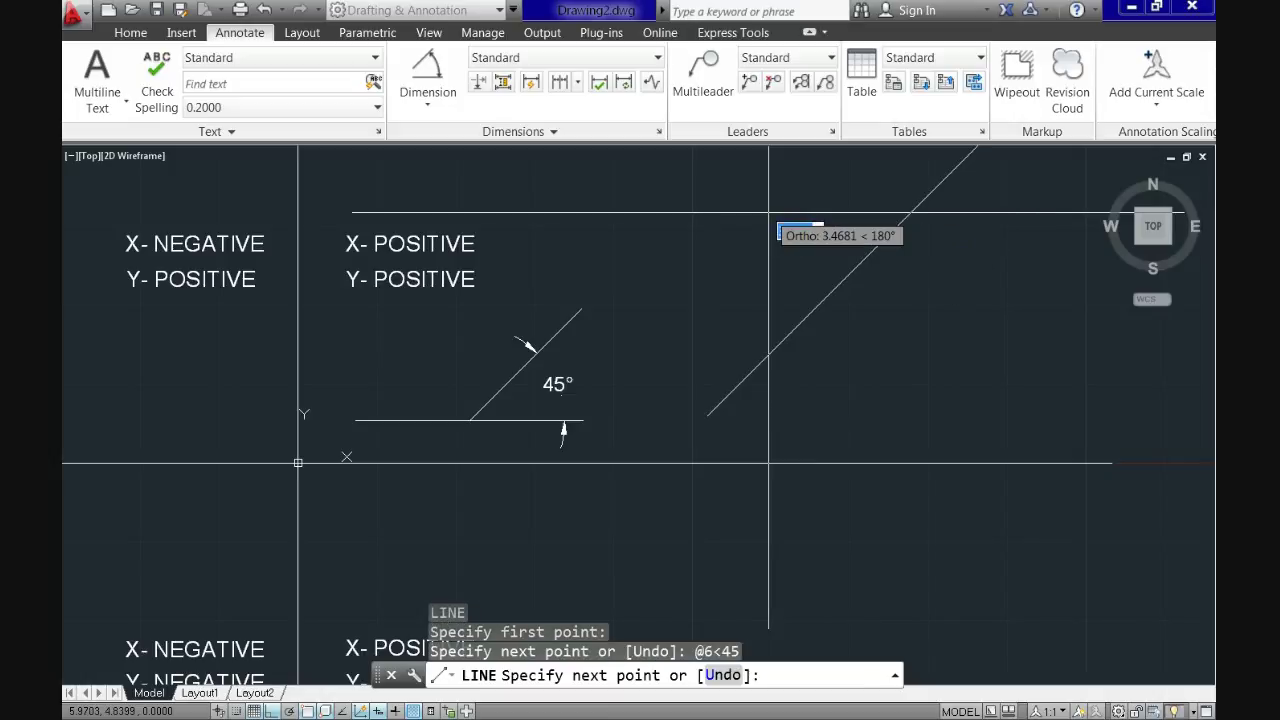
scroll(768, 212, "down", 2)
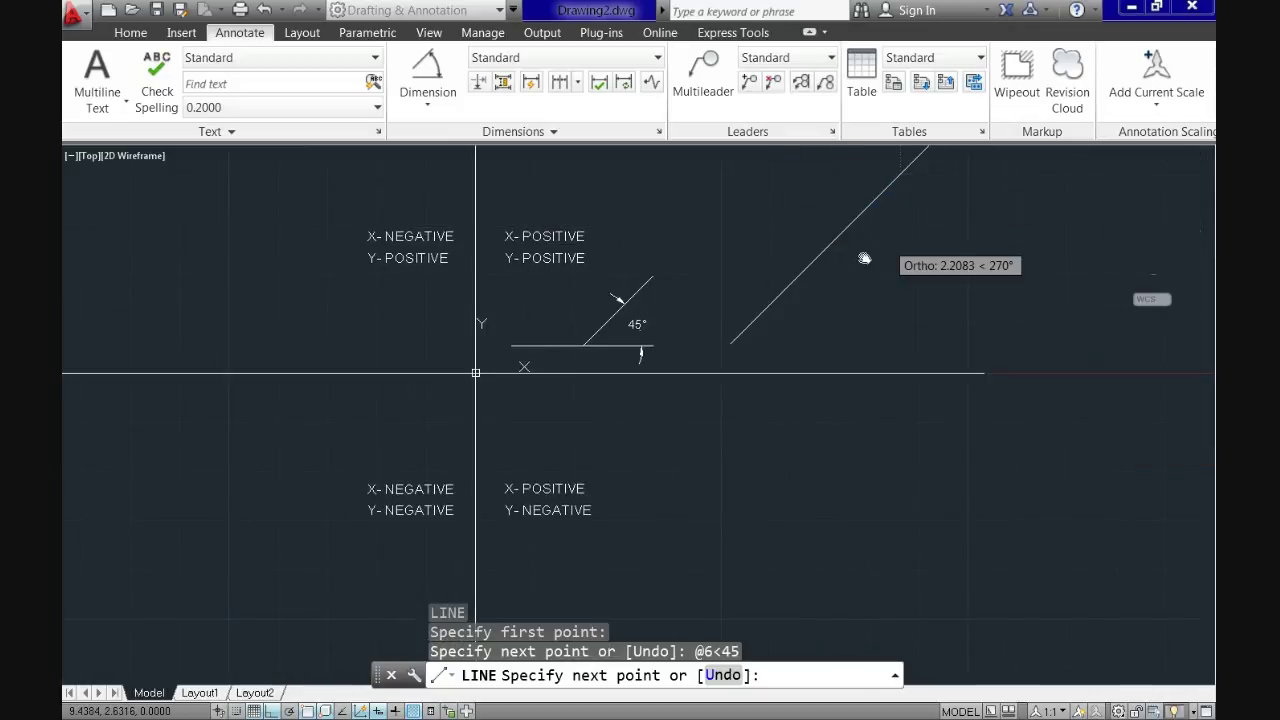
middle_click_drag(863, 257, 778, 315)
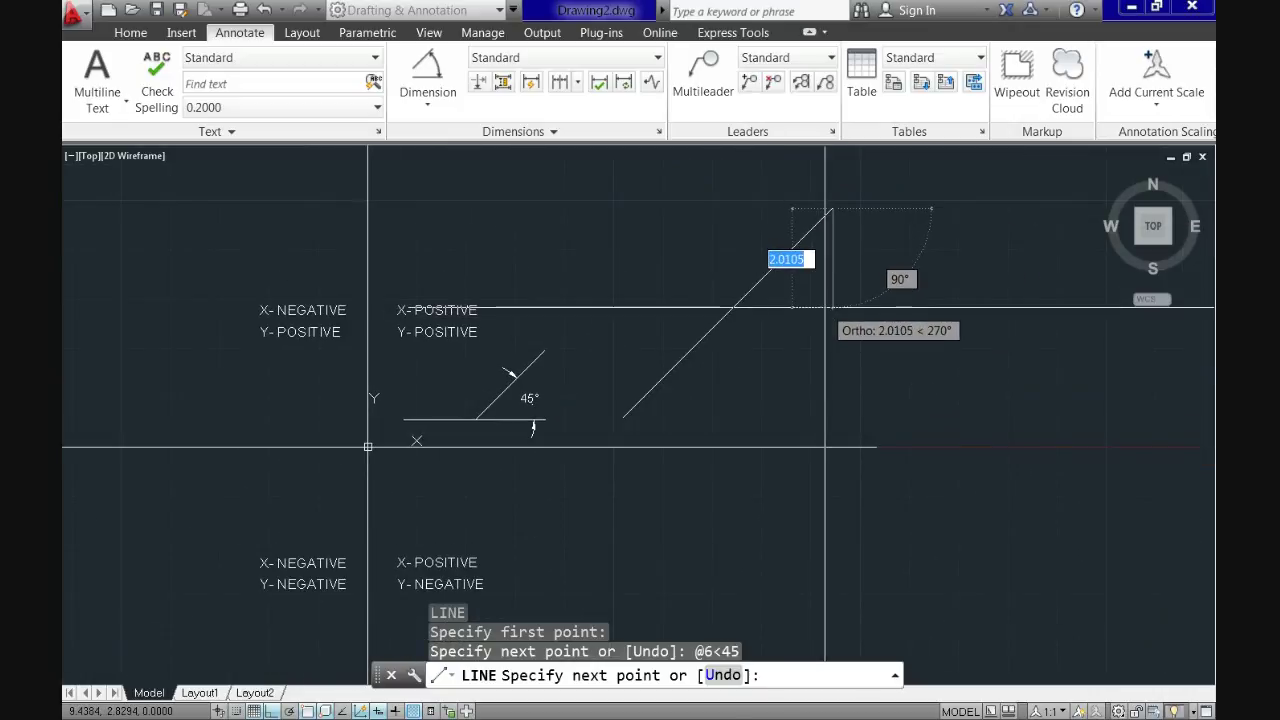
key("Return")
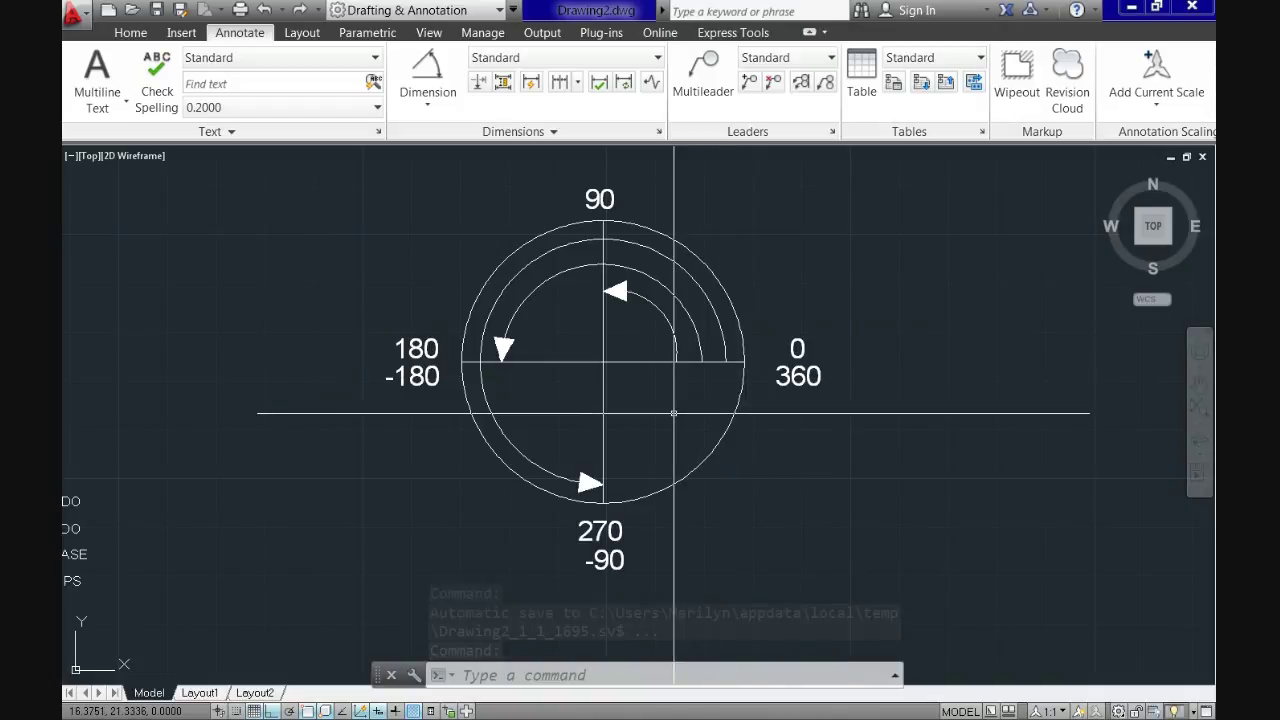
- Pan to the angle reference circle labelled 0/360, 90, 180/-180 and 270/-90
middle_click_drag(686, 408, 471, 375)
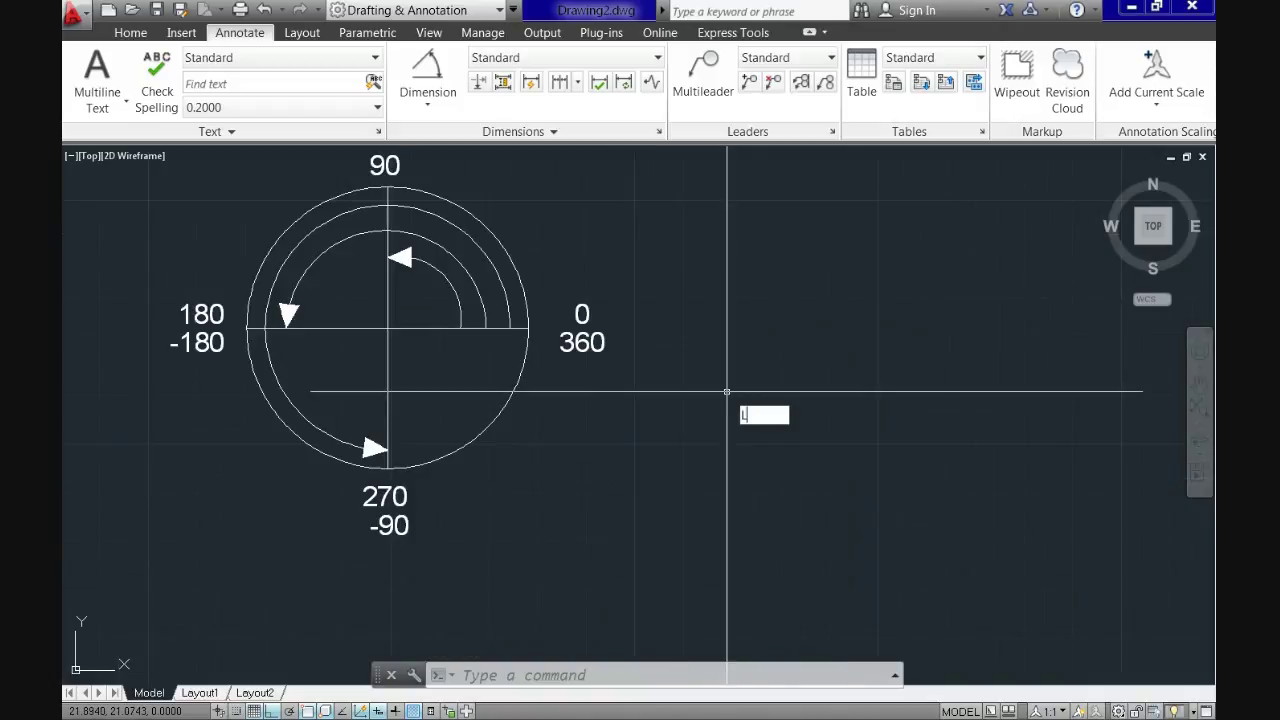
- Draw a 2-unit line at 45° beside the angle circle
key("Return")
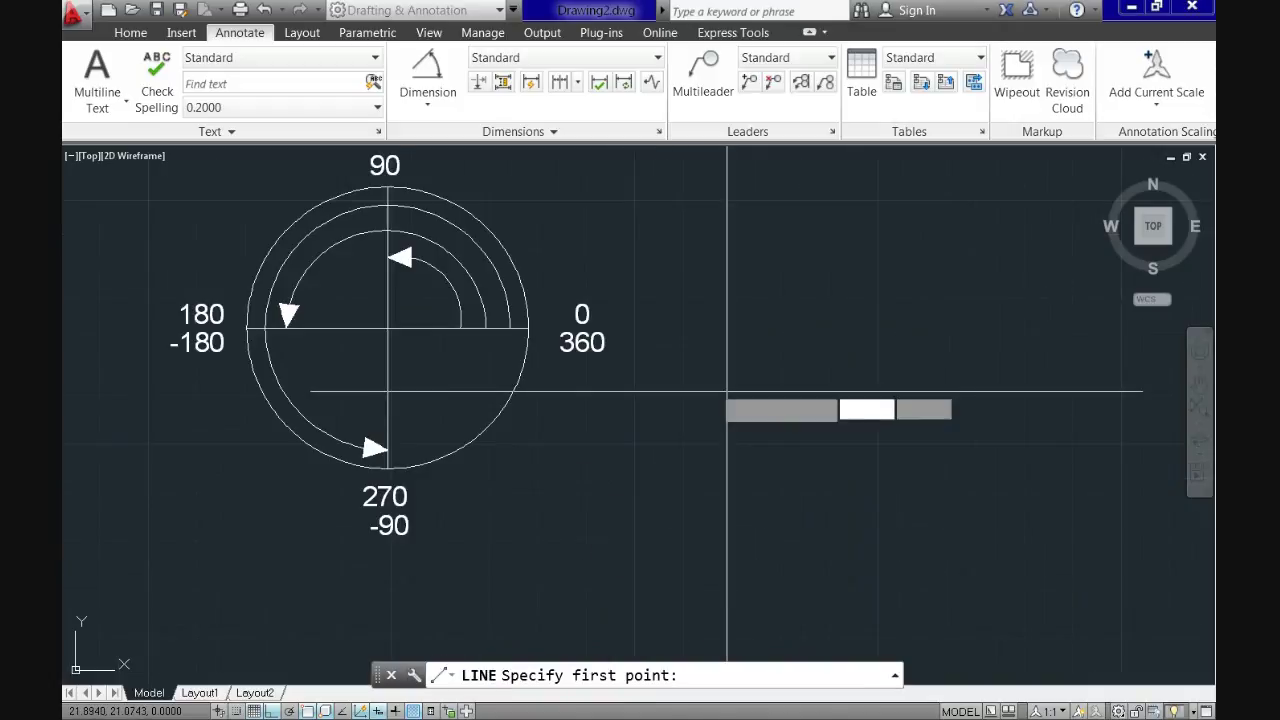
left_click(754, 329)
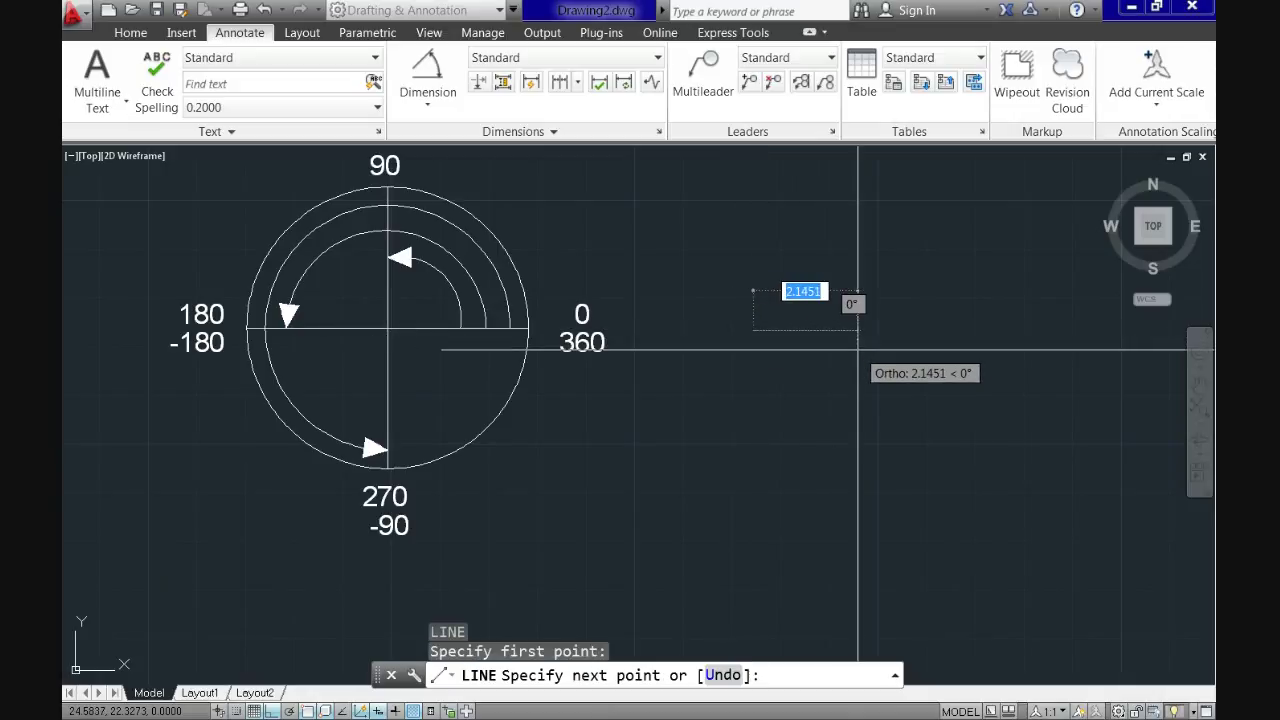
type("2")
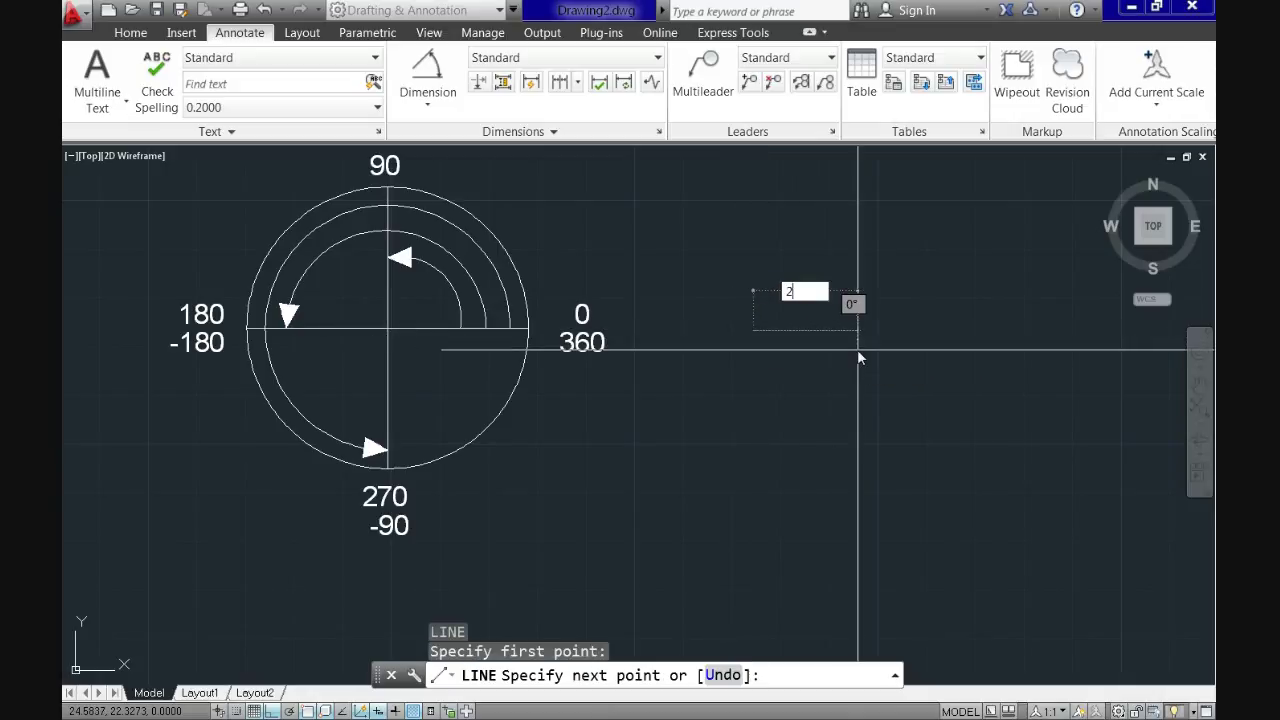
key("Tab")
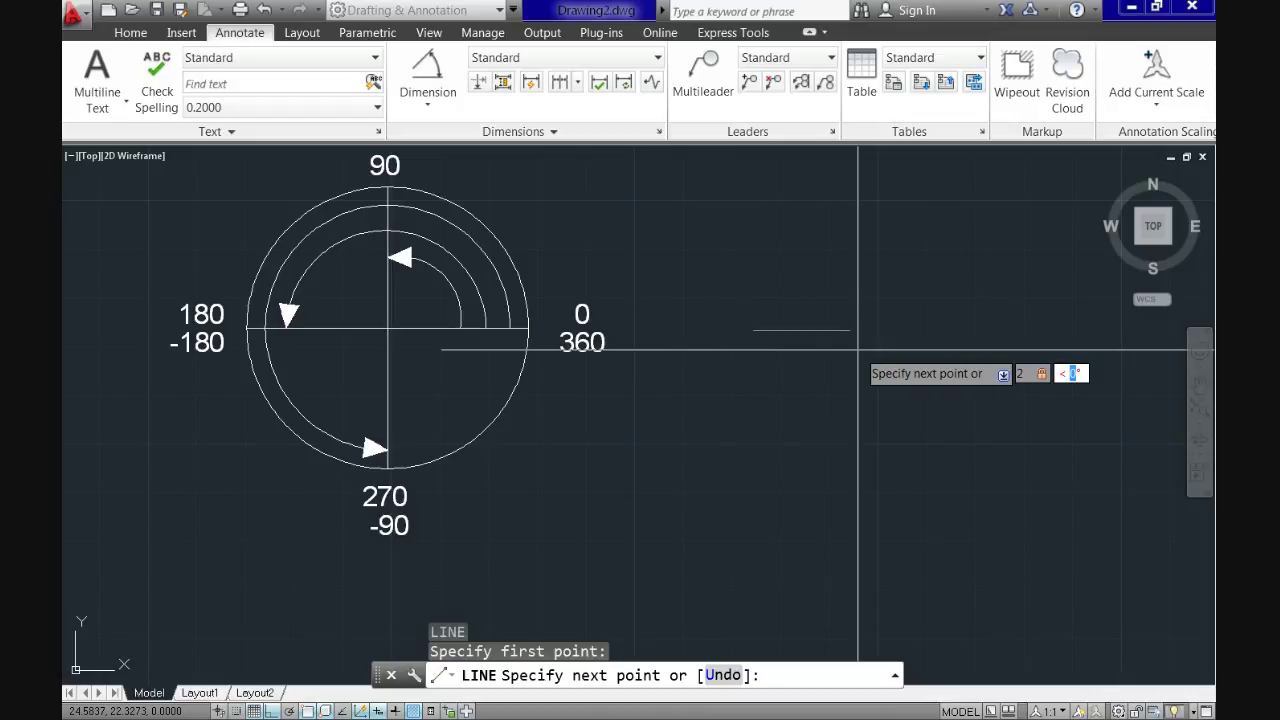
type("45")
key("Return")
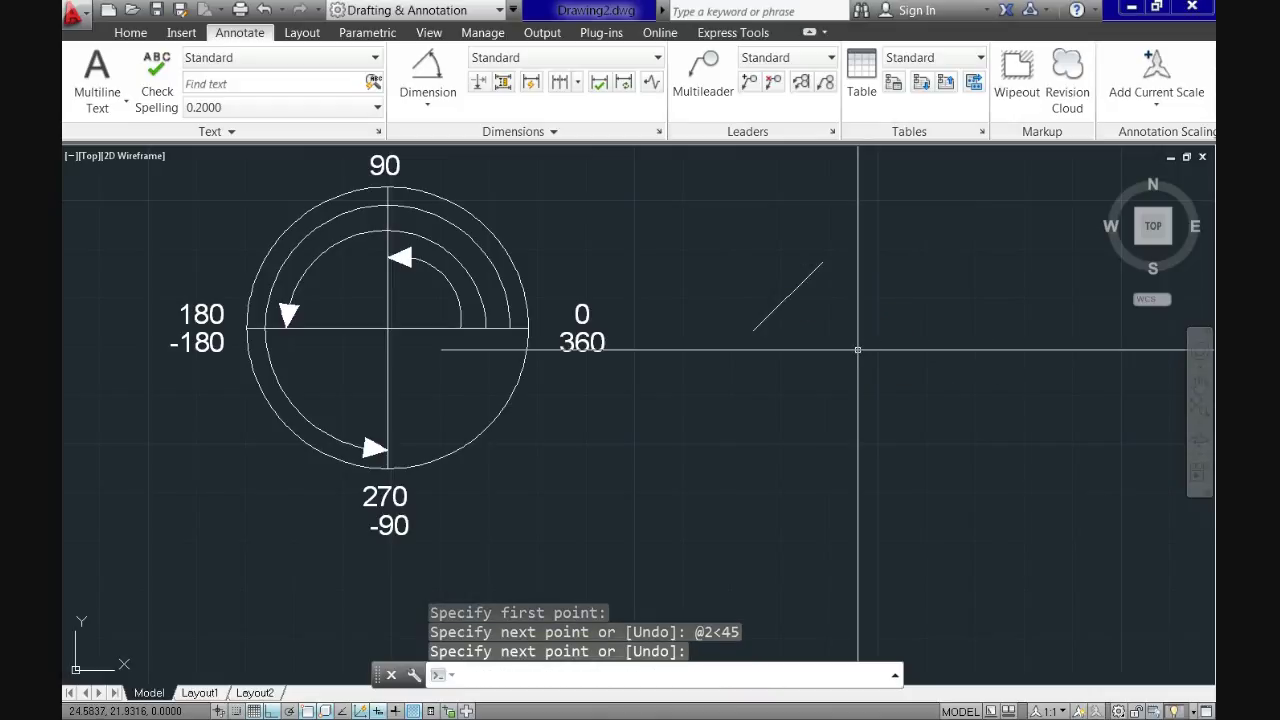
- Draw a second 2-unit line at 405°, showing it points the same way
key("Return")
key("Return")
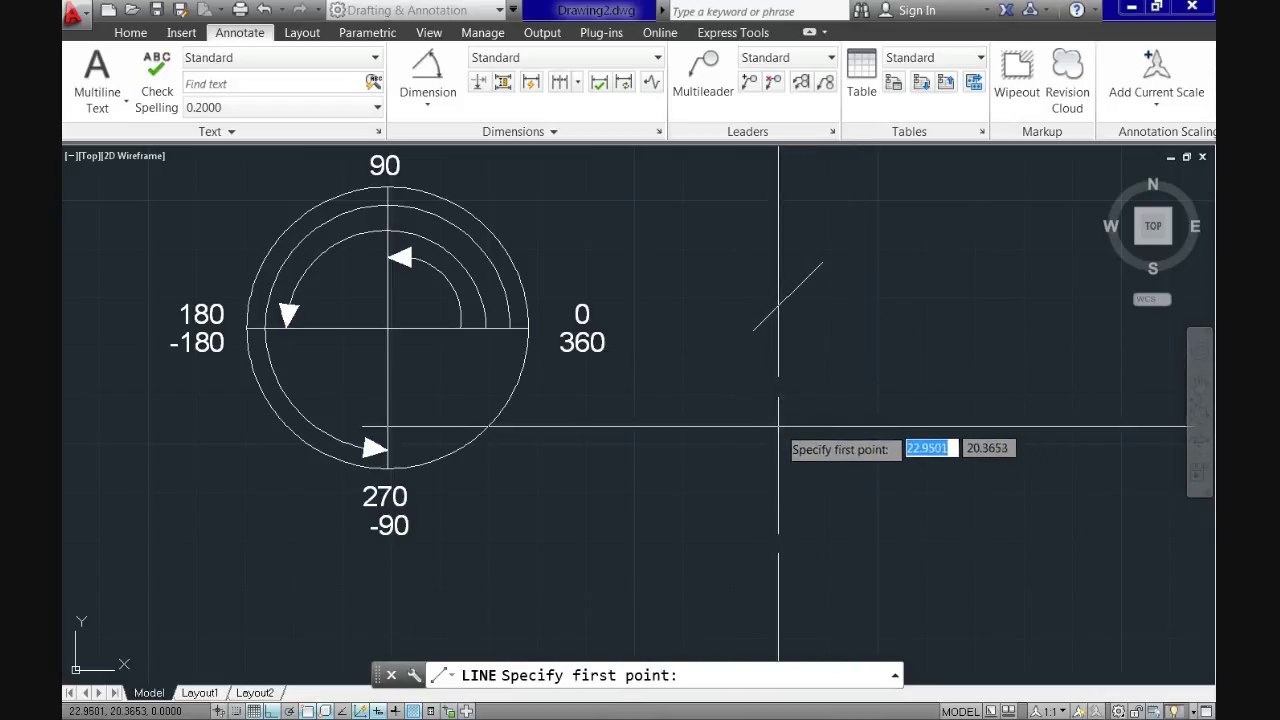
left_click(781, 422)
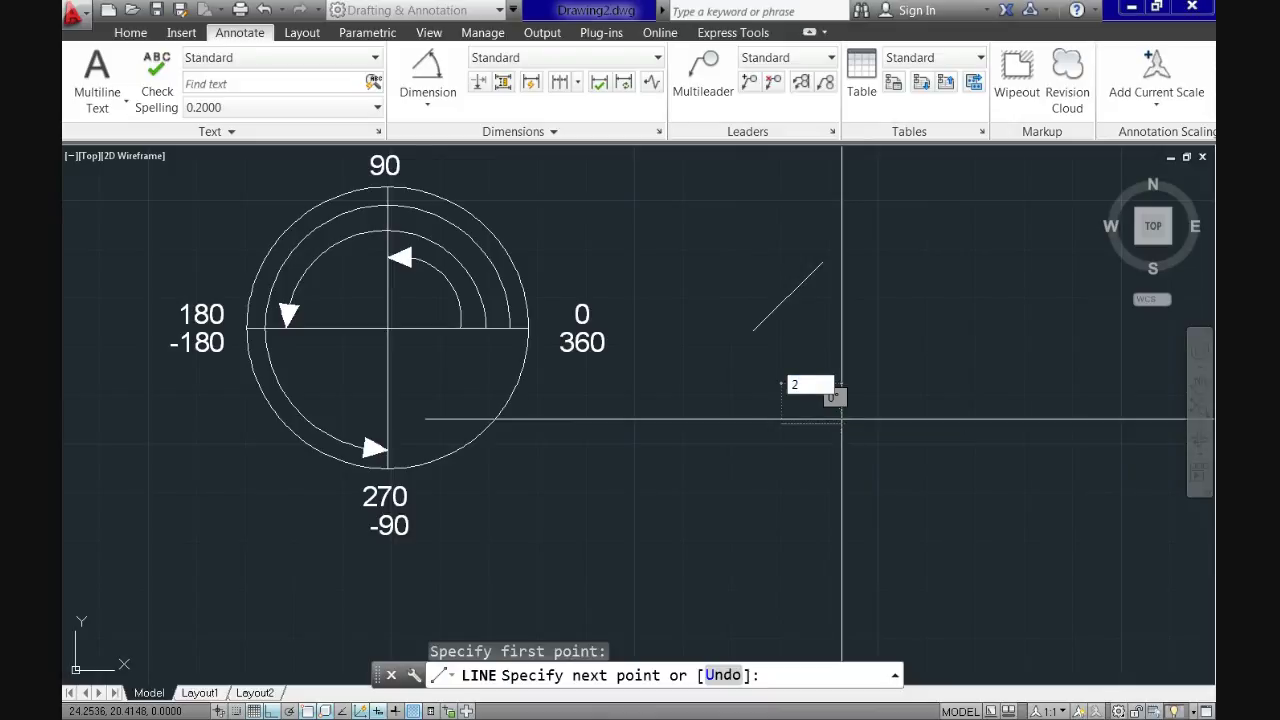
key("Tab")
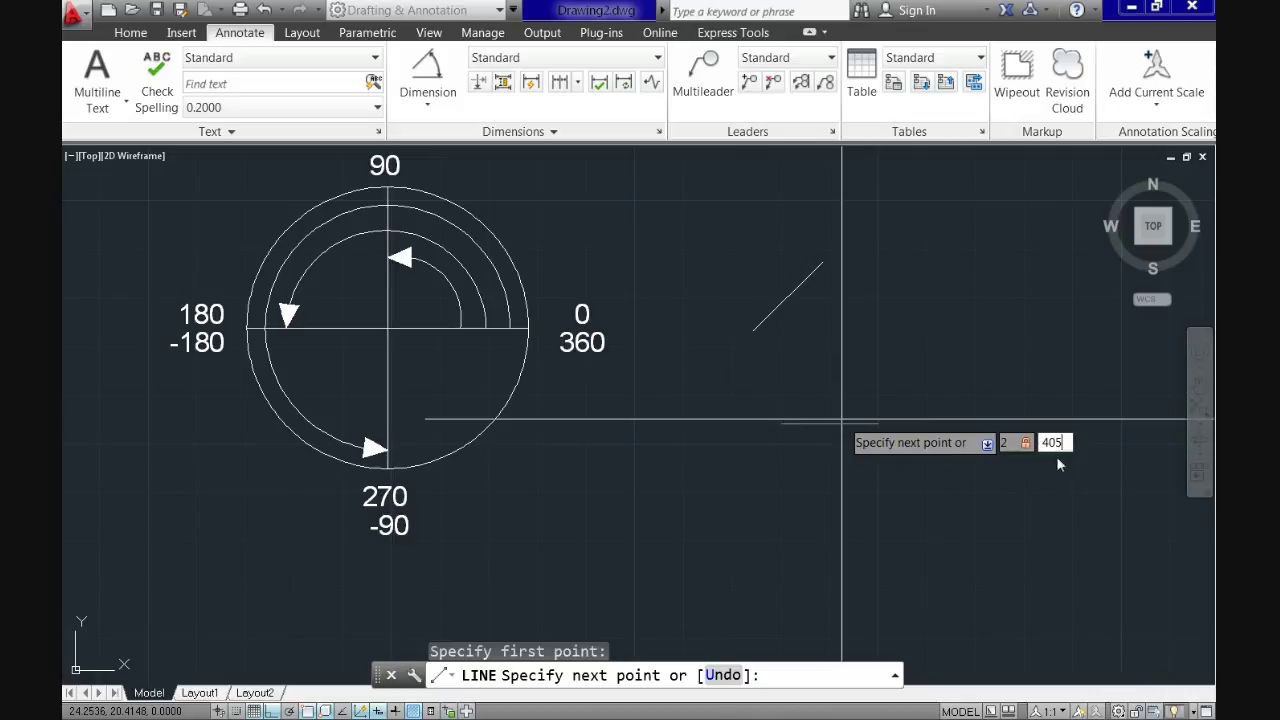
key("Return")
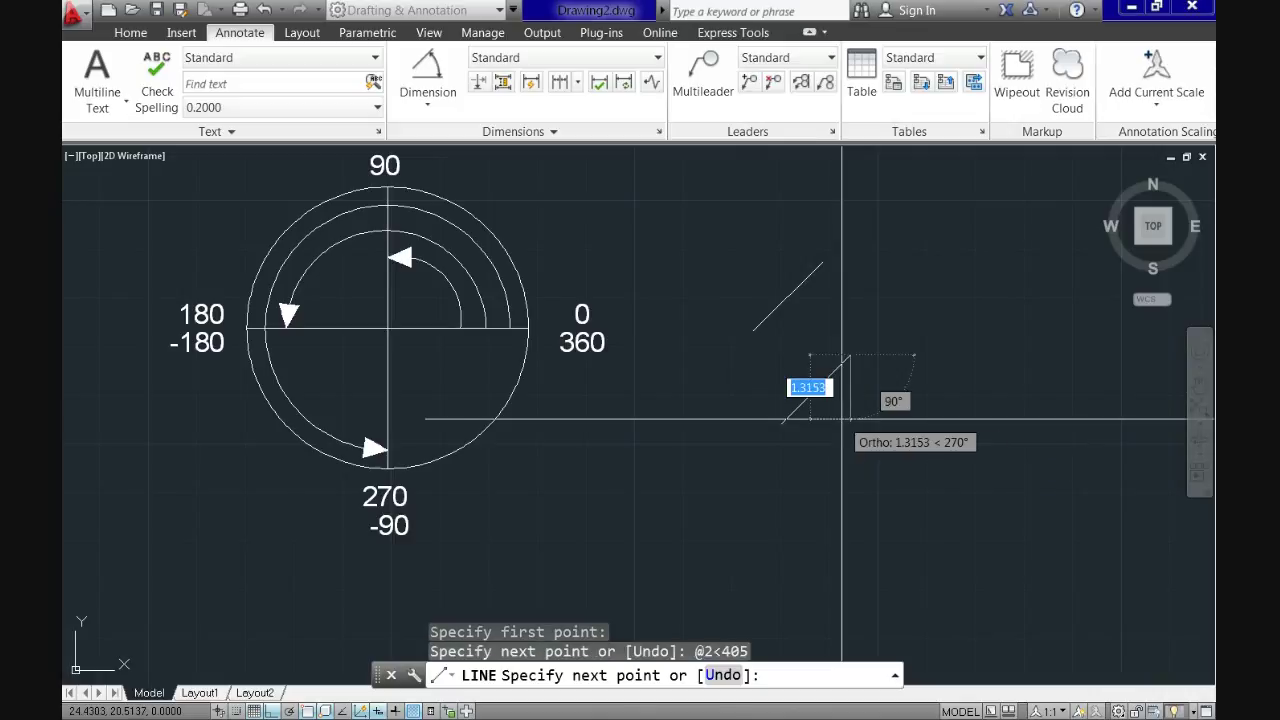
key("Return")
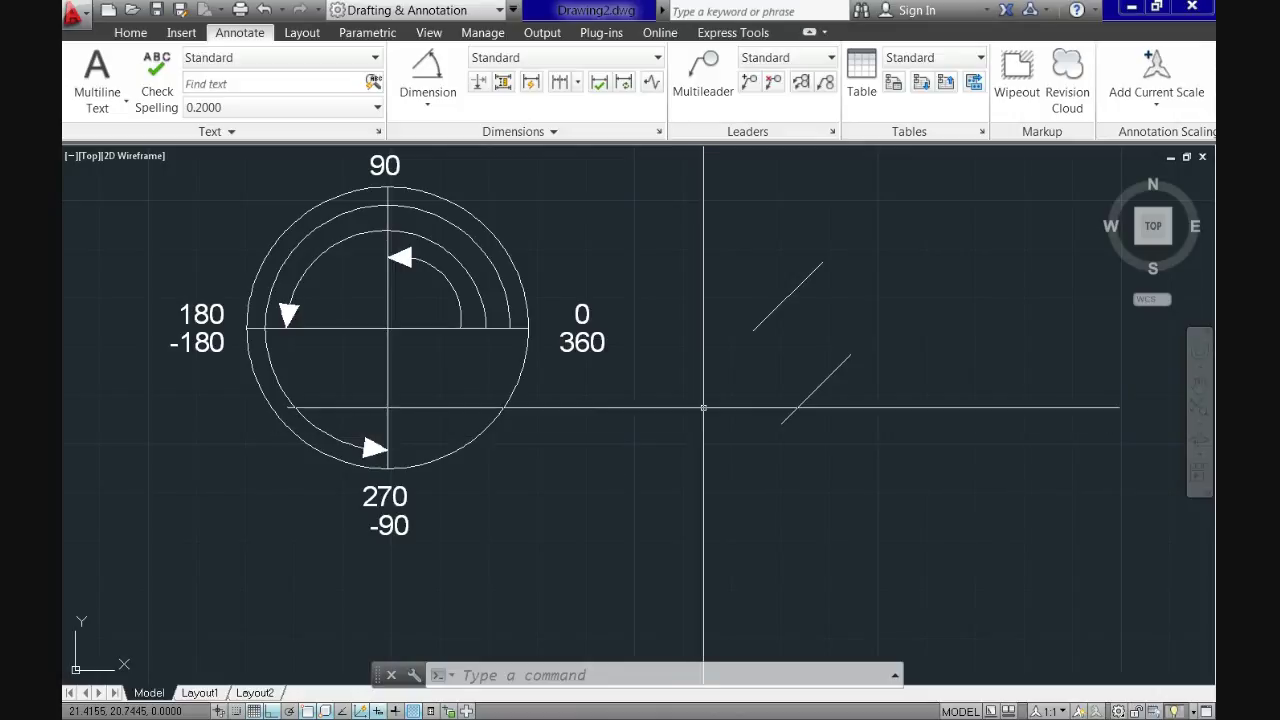
- Erase both diagonal lines with a crossing window
left_click(850, 436)
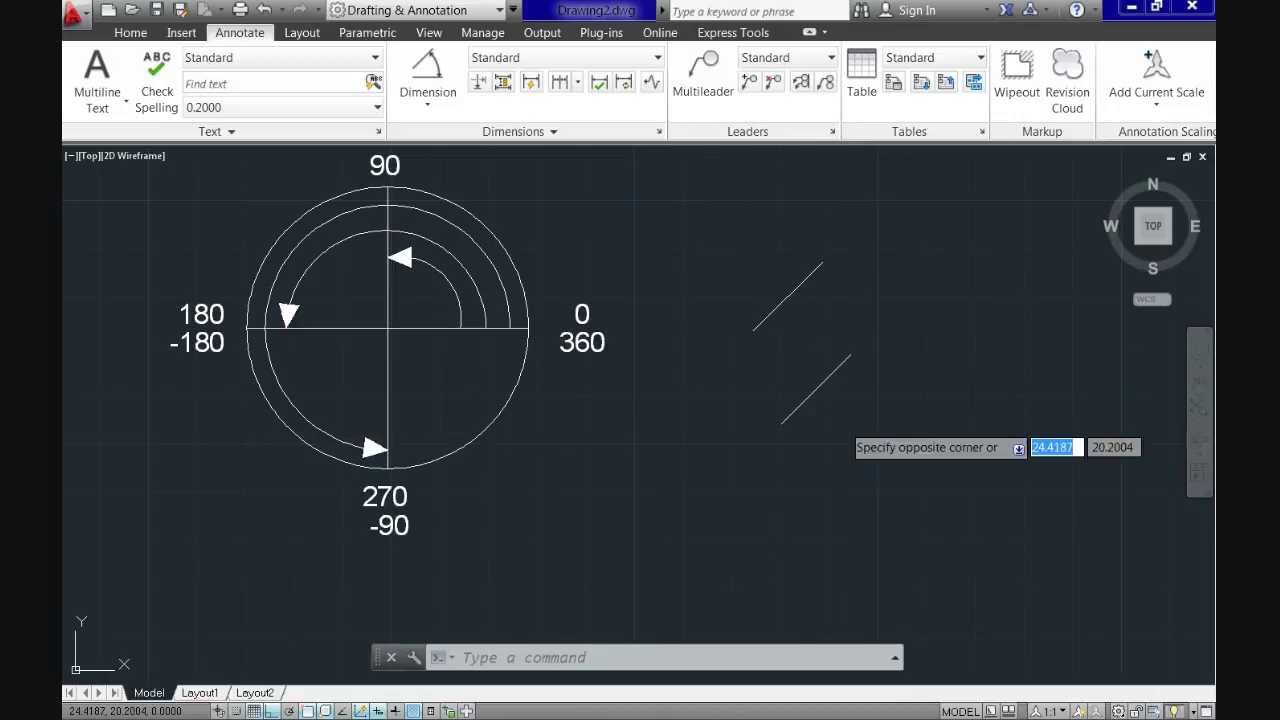
left_click(752, 290)
key("Delete")
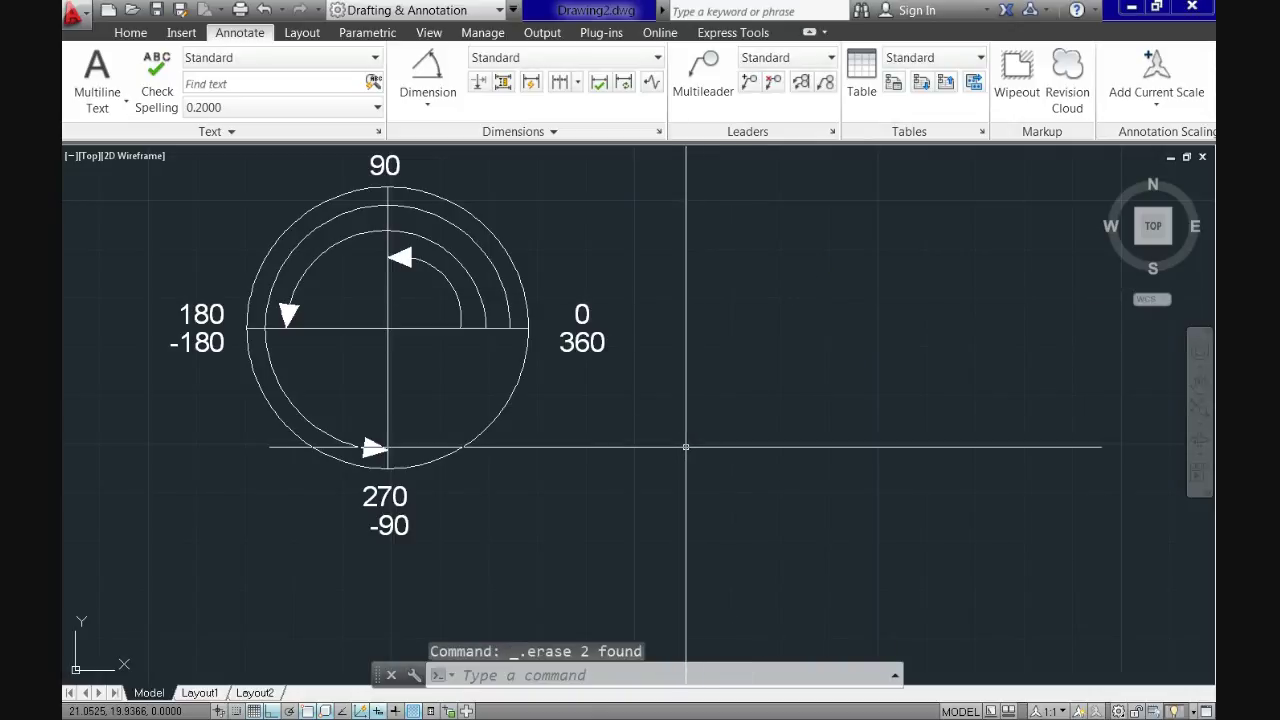
- Bring up the Home drawing tools and pan back to the quadrant axes
left_click(130, 33)
left_click(174, 66)
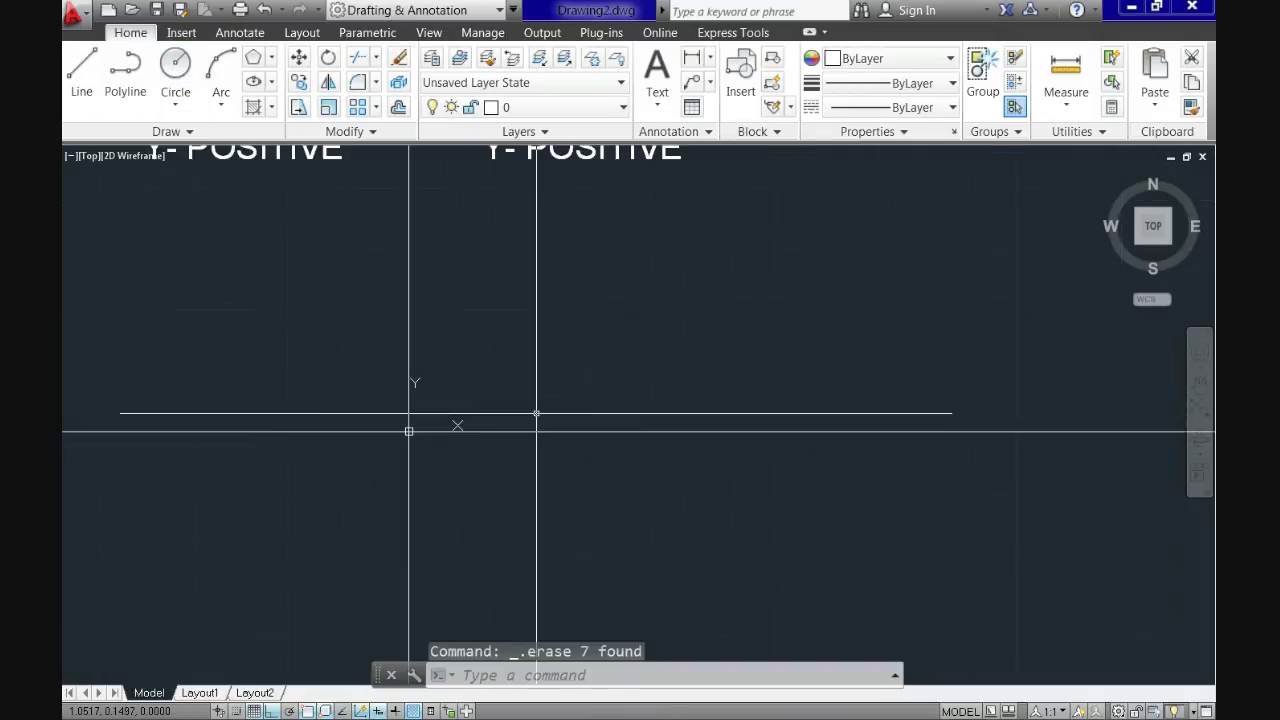
mouse_move(520, 409)
middle_mouse_down()
mouse_move(483, 460)
mouse_move(494, 417)
middle_mouse_up()
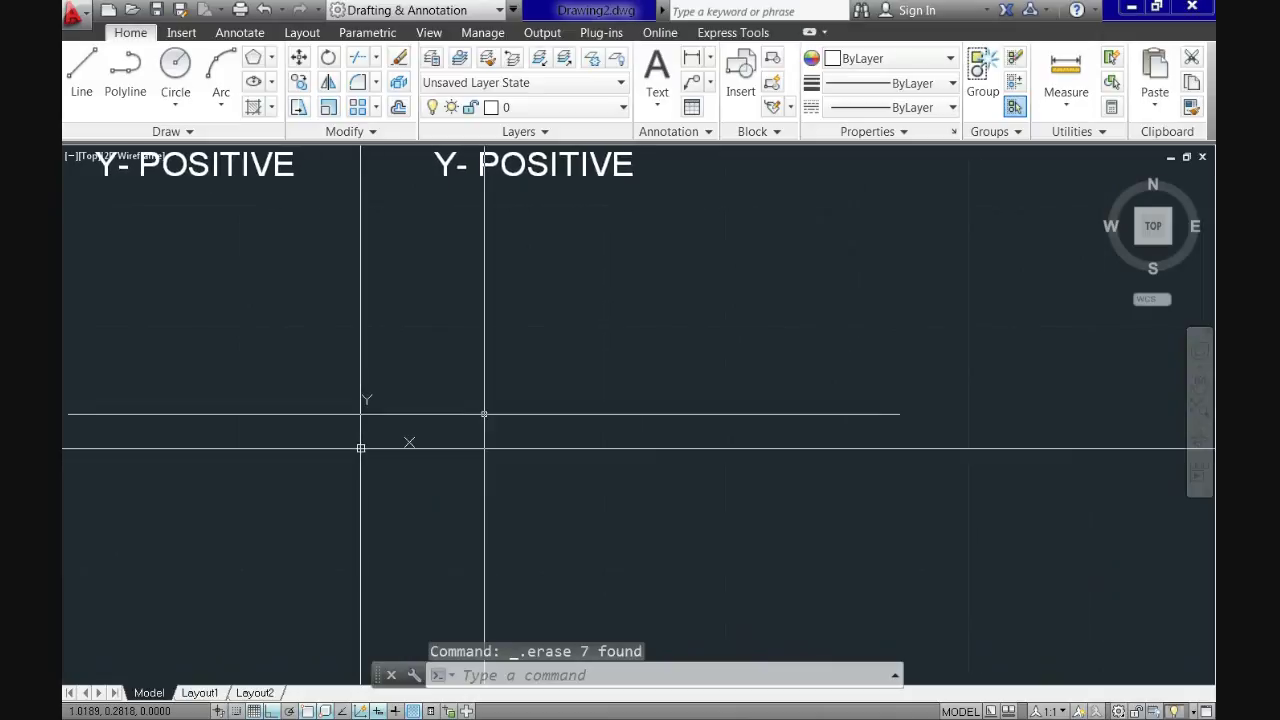
scroll(494, 417, "down", 2)
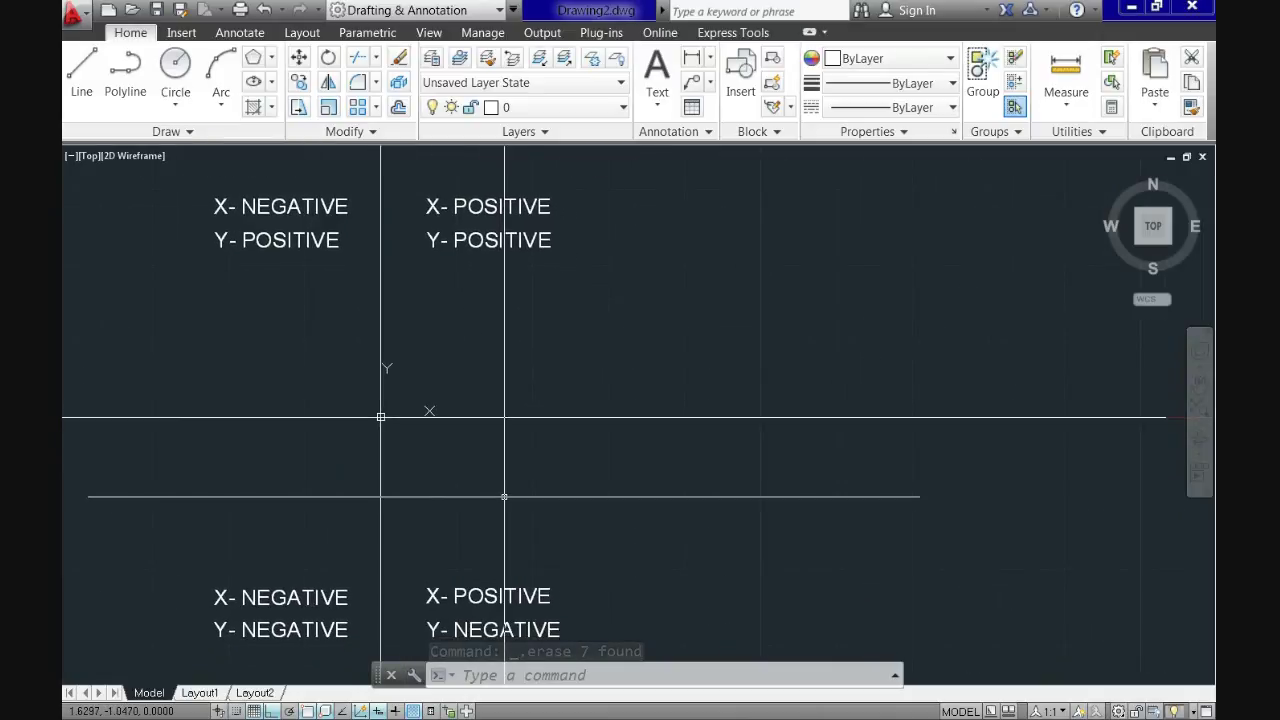
- Draw two circles of radius 1-1/2 side by side above the X axis
left_click(185, 83)
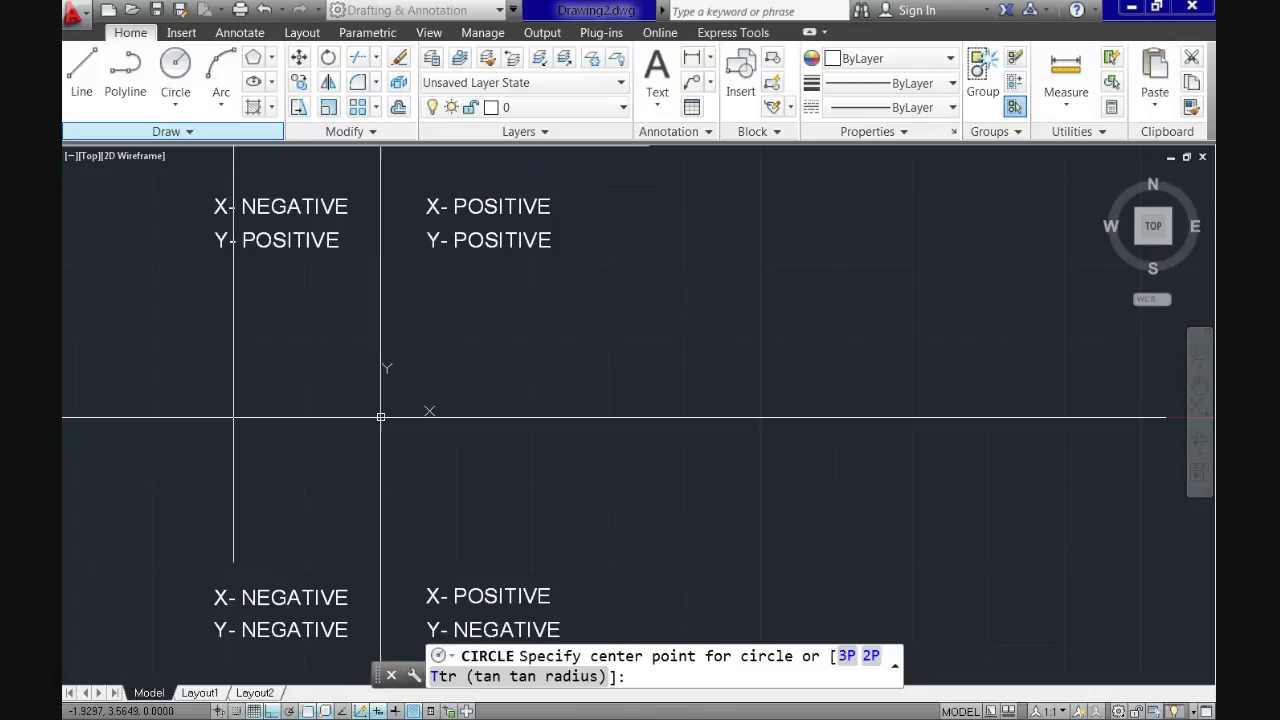
left_click(555, 357)
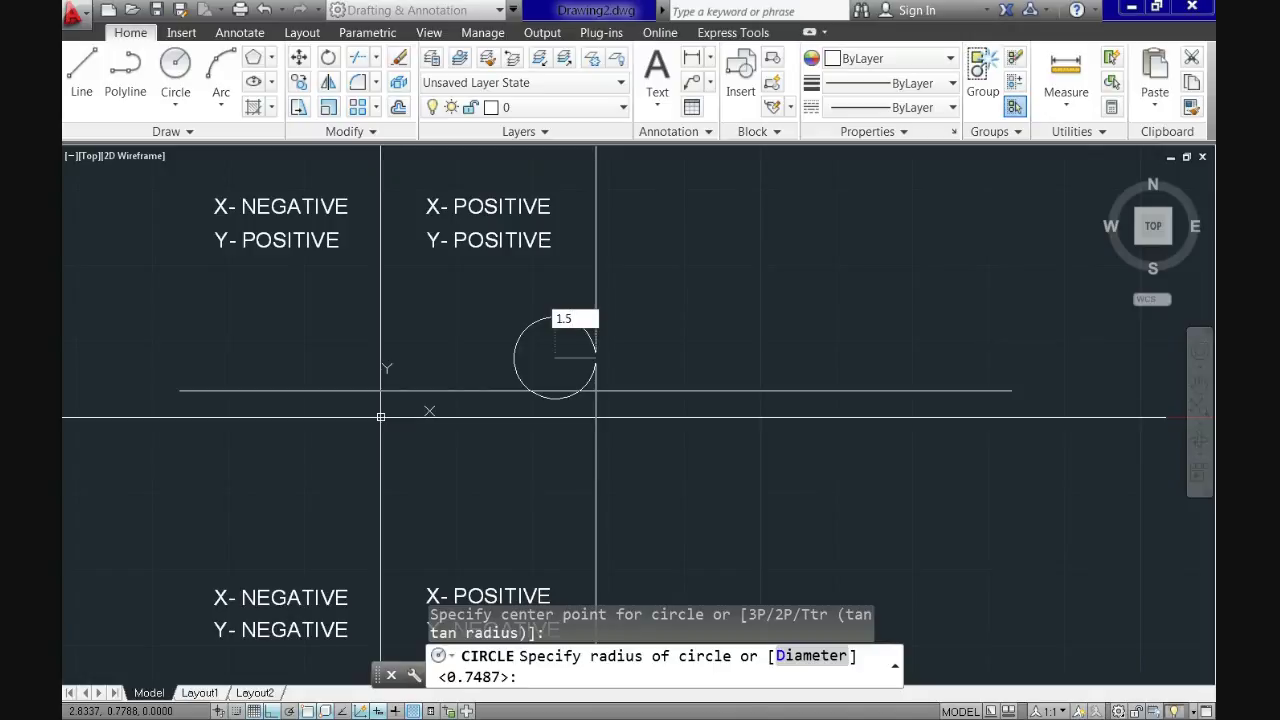
key("Return")
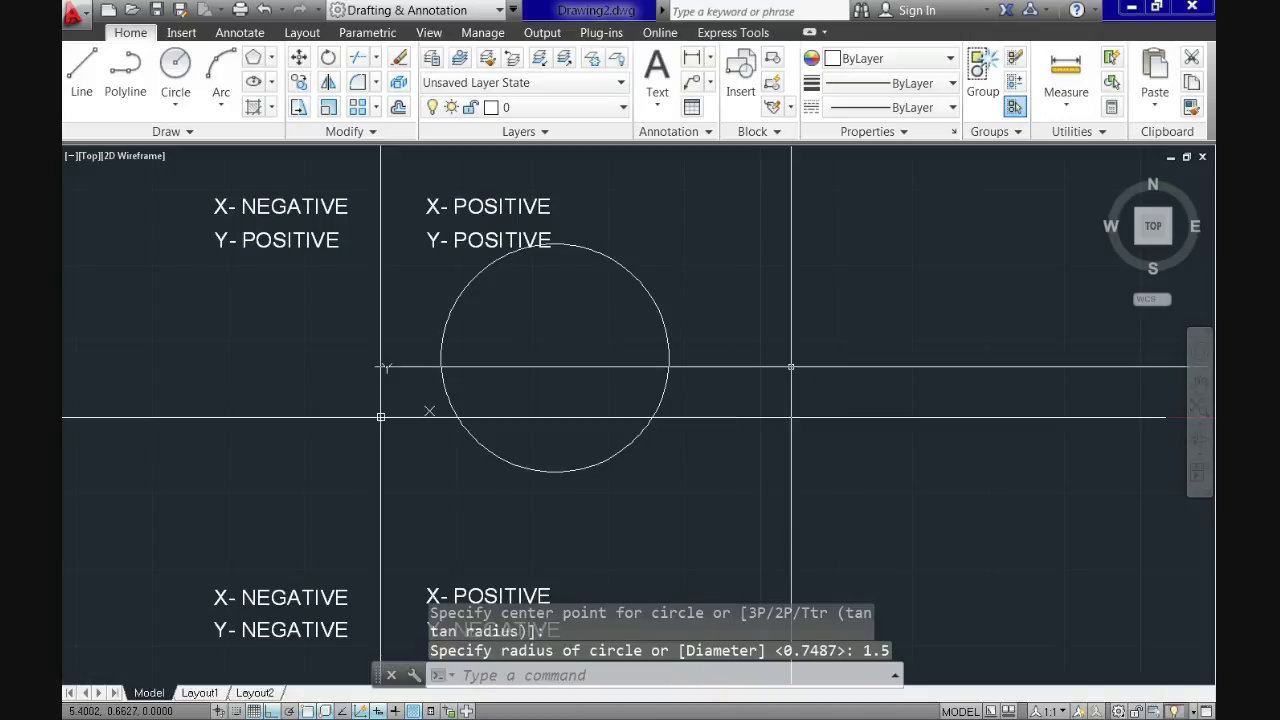
key("Return")
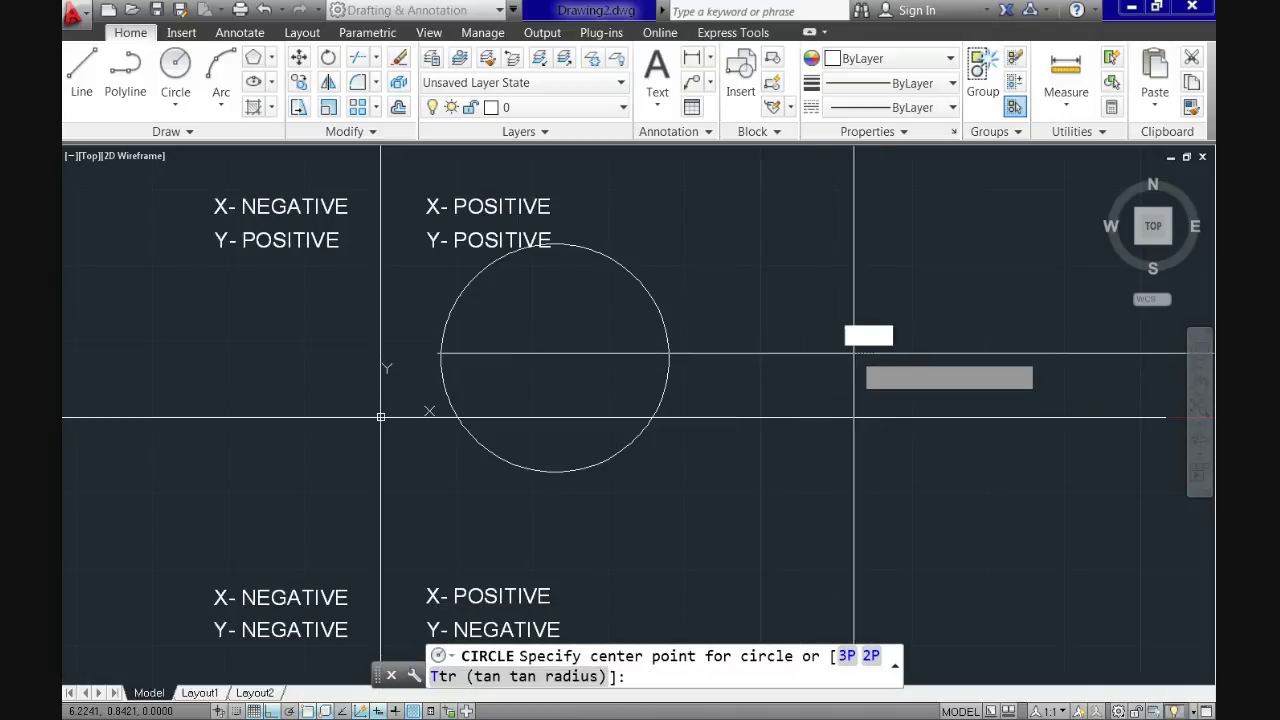
left_click(853, 353)
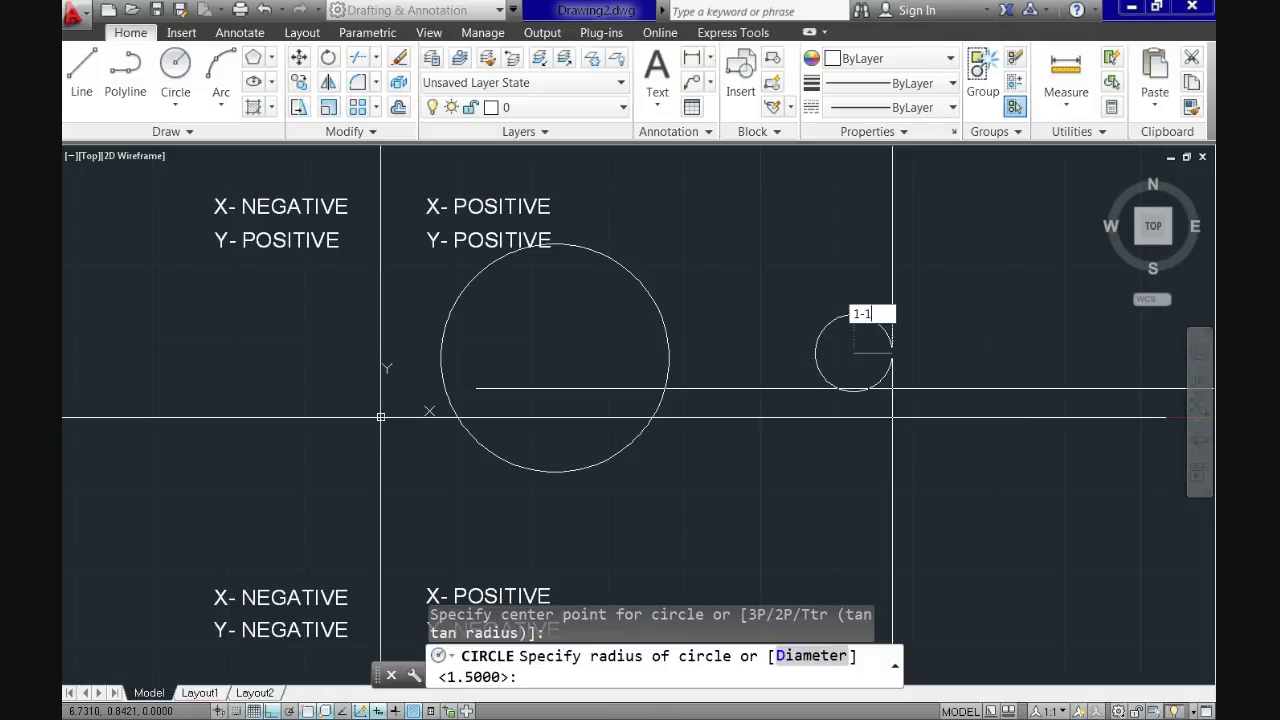
key("Return")
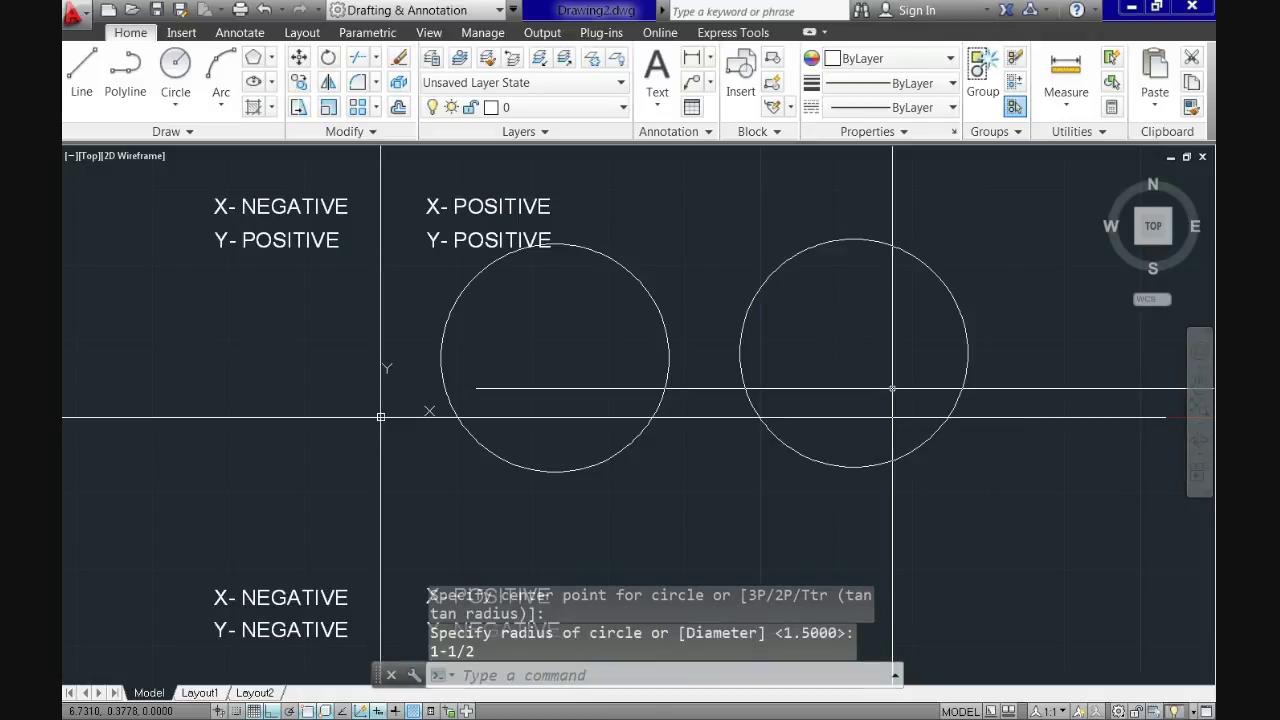
- Select the horizontal line by its midpoint grip and begin a crossing window around the circles
left_click(827, 420)
left_click(827, 420)
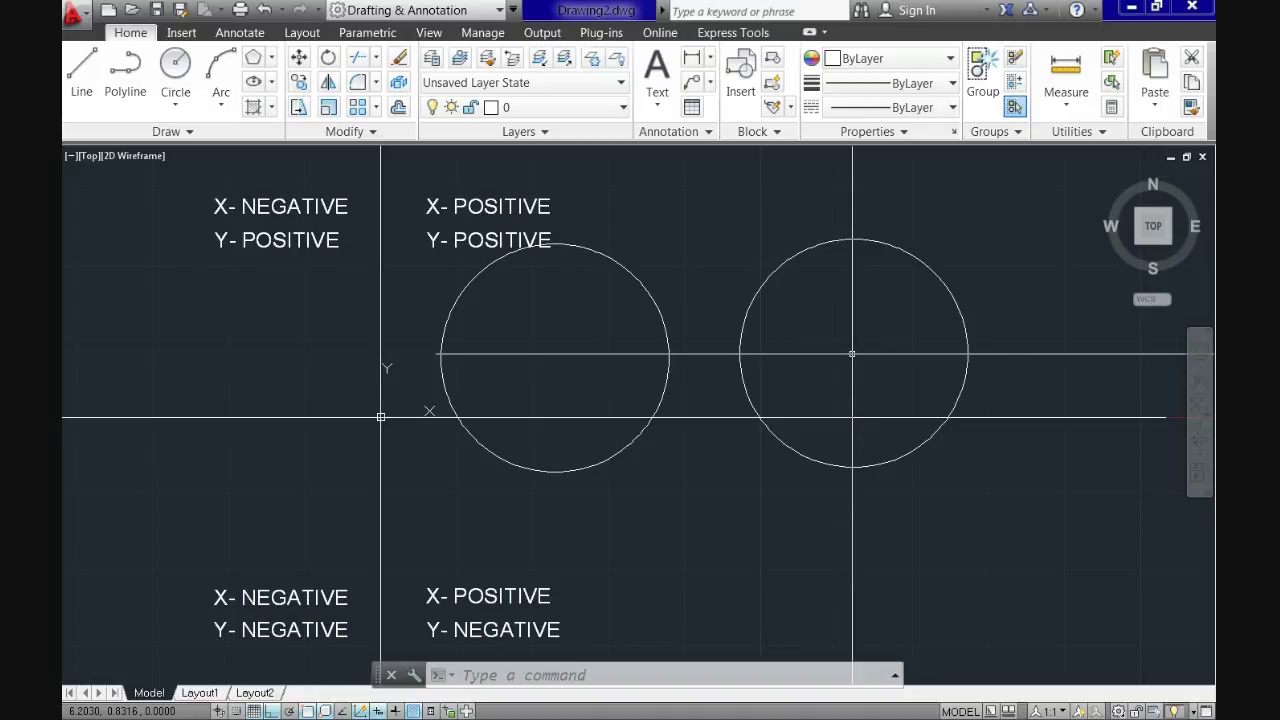
left_click(764, 367)
- Erase both circles and draw a horizontal line 1'-6" long
left_click(612, 328)
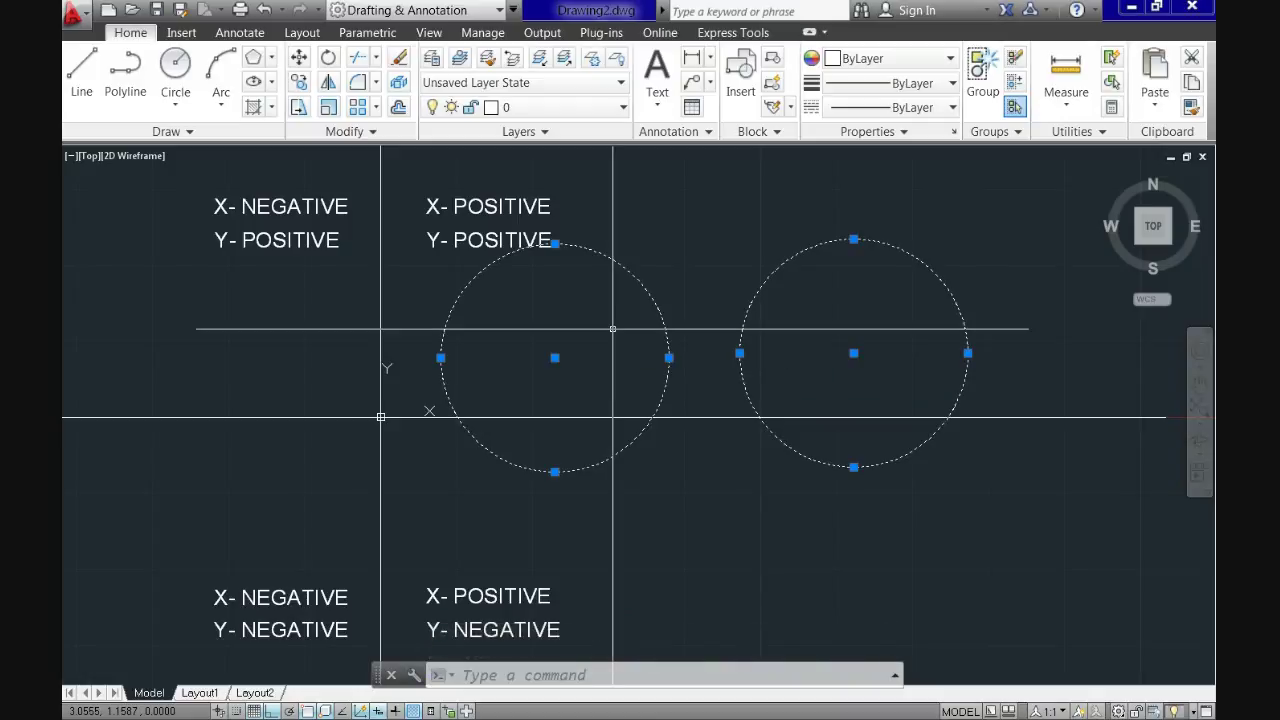
key("Delete")
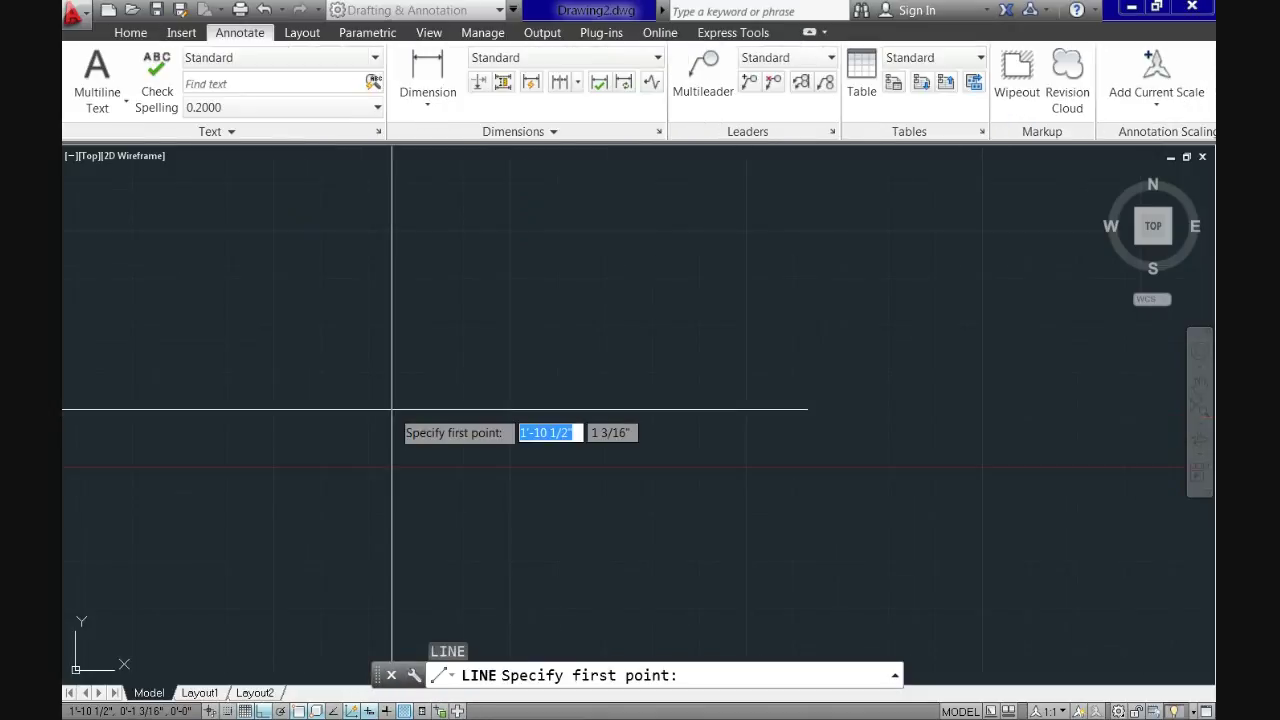
left_click(336, 513)
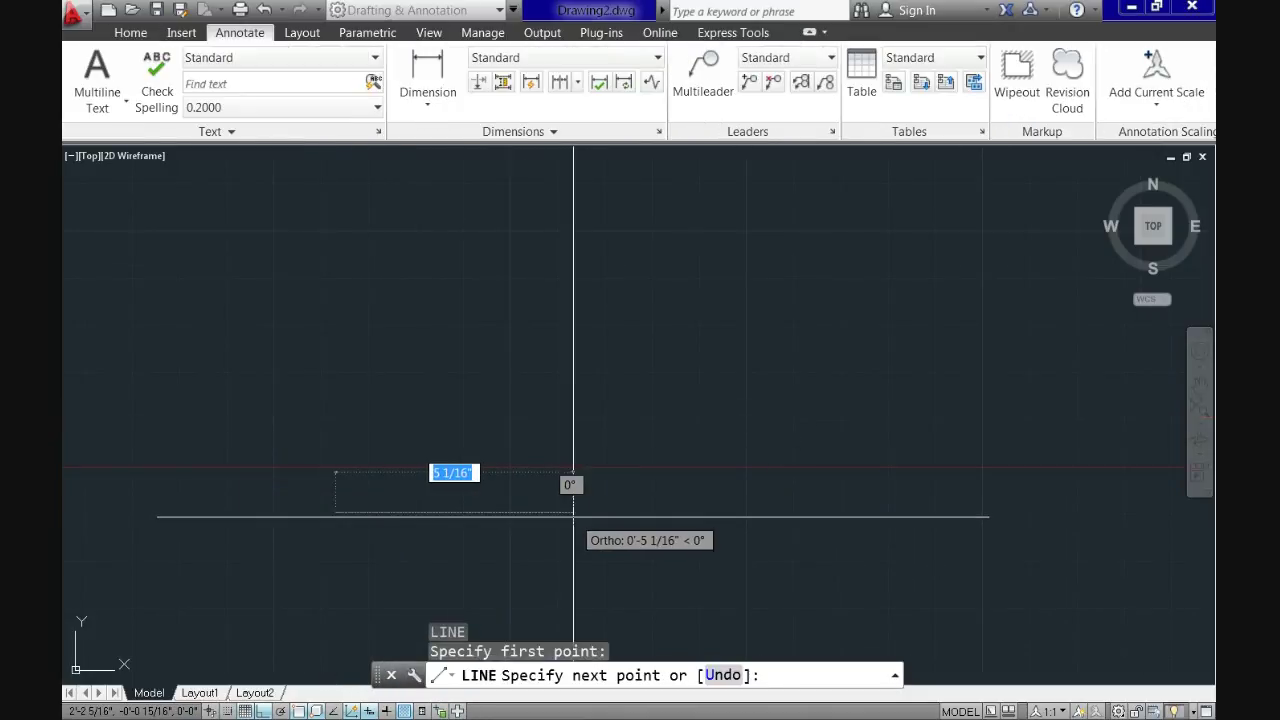
type("1'-6")
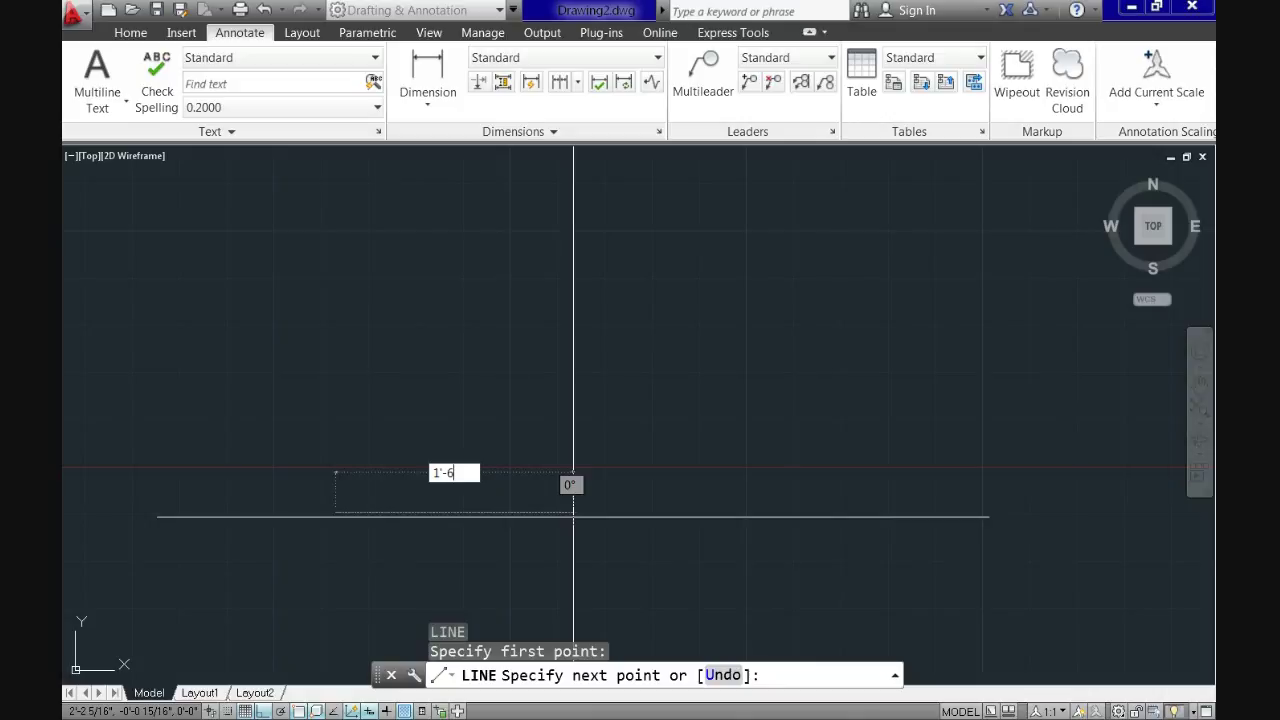
key("Return")
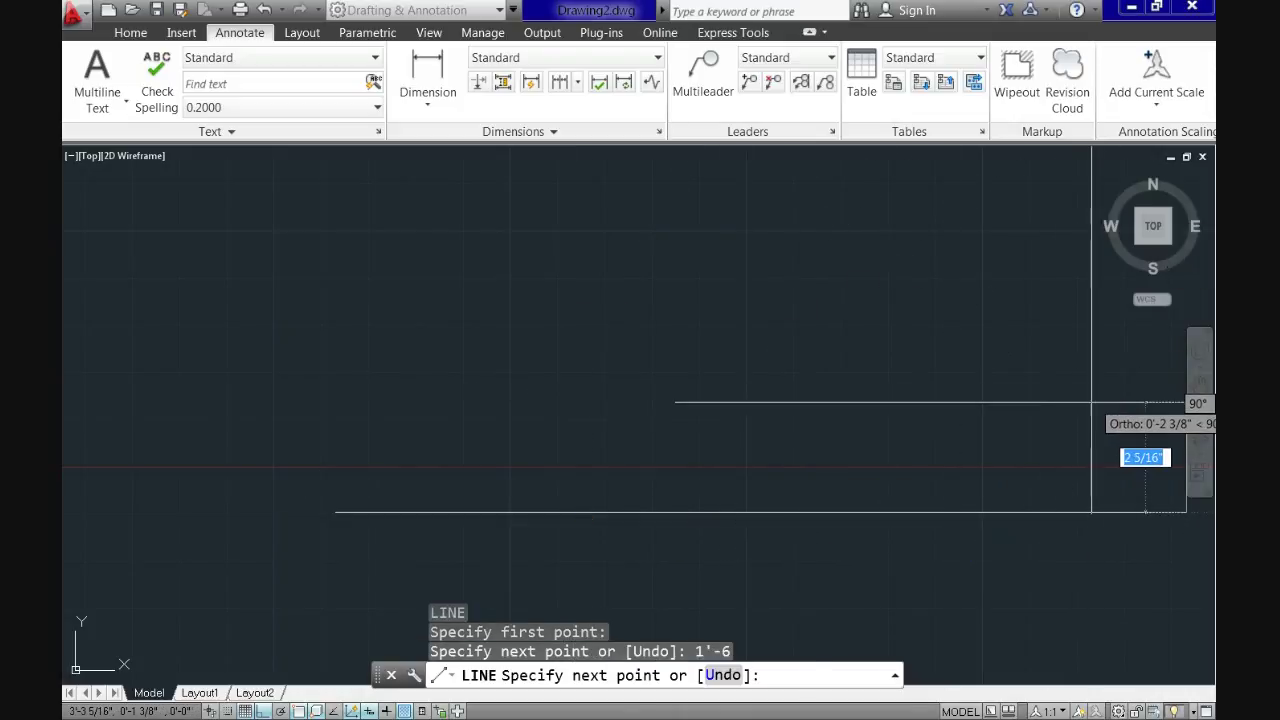
- Finish the 1'-6" line and check its length in Quick Properties
middle_click_drag(1086, 434, 897, 446)
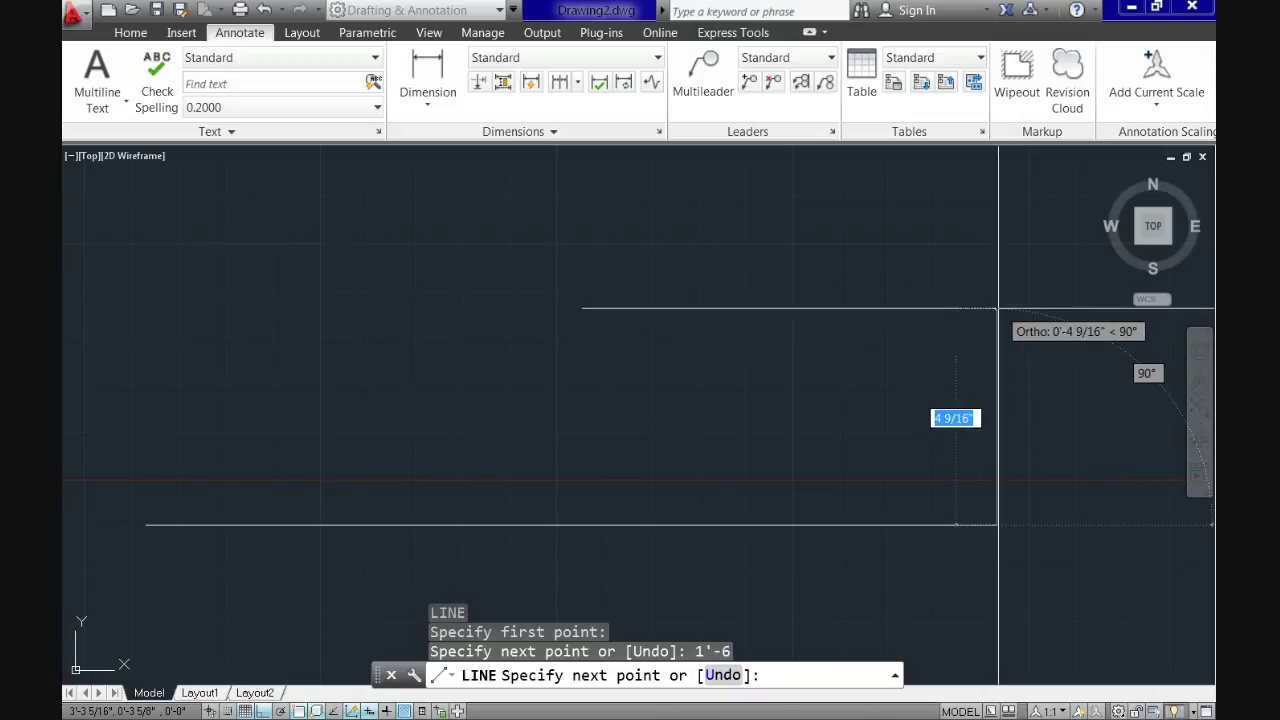
key("Return")
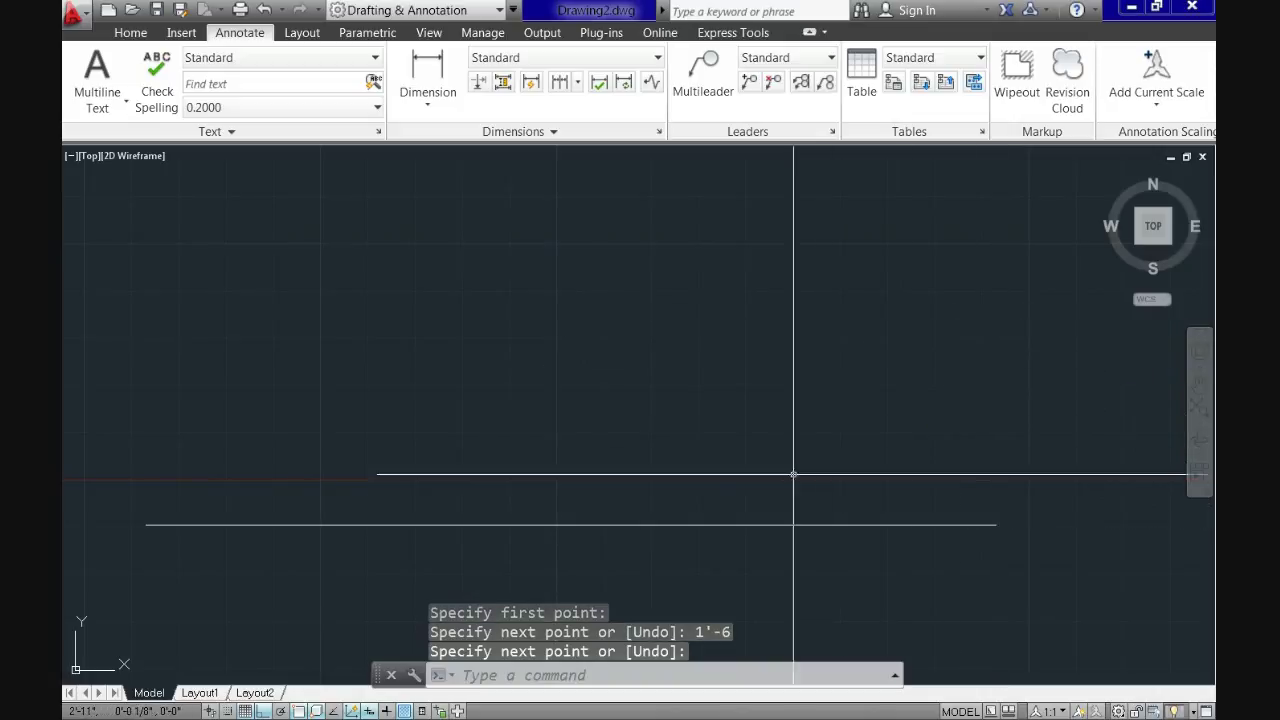
left_click(657, 546)
left_click(640, 529)
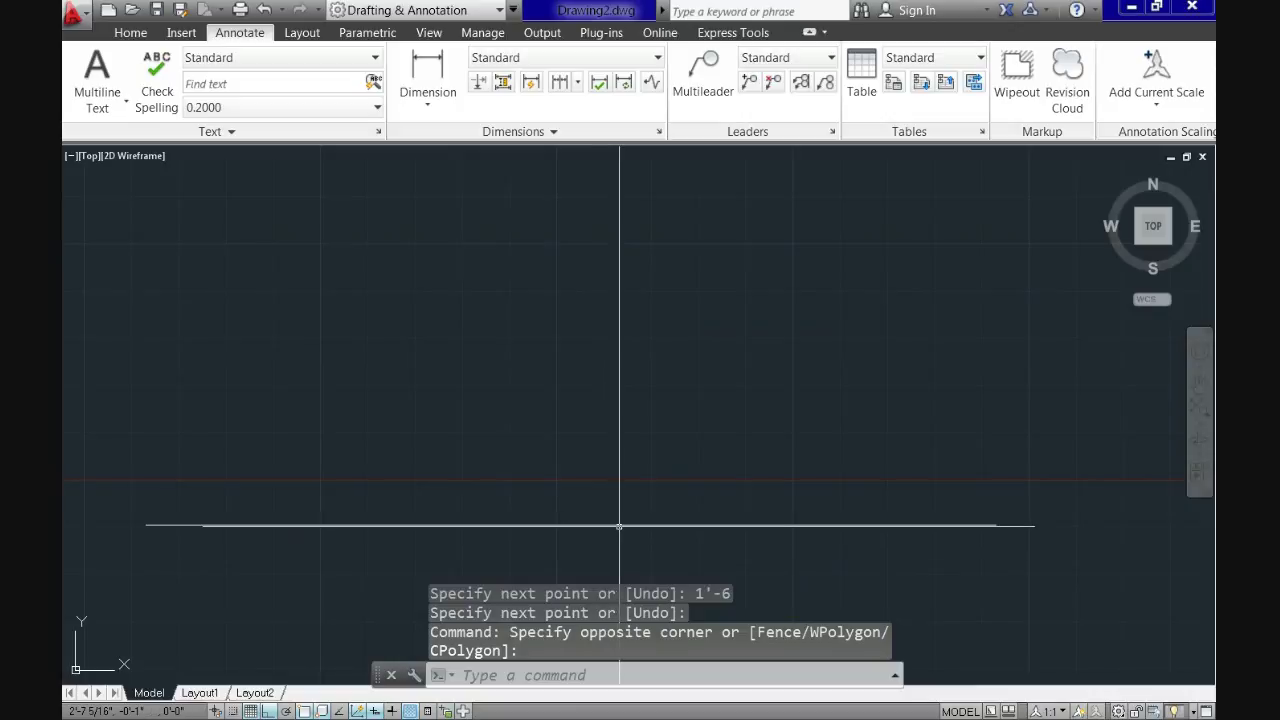
left_click(620, 525)
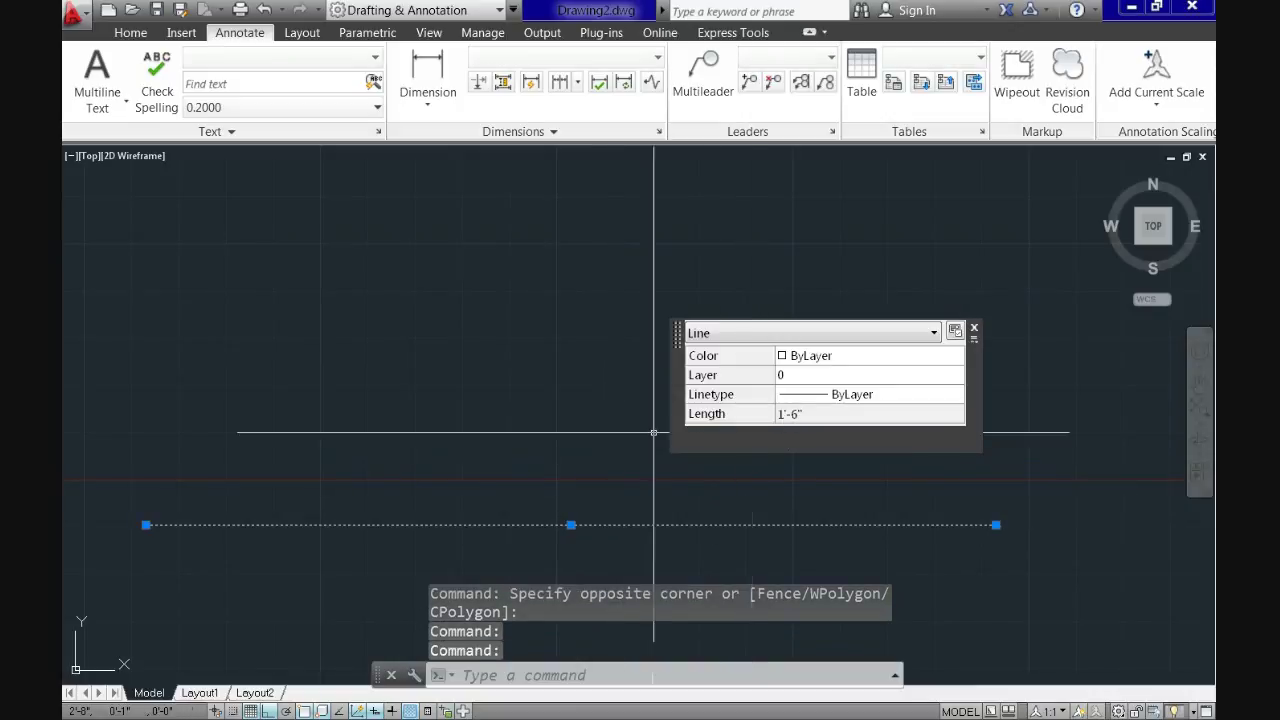
key("Escape")
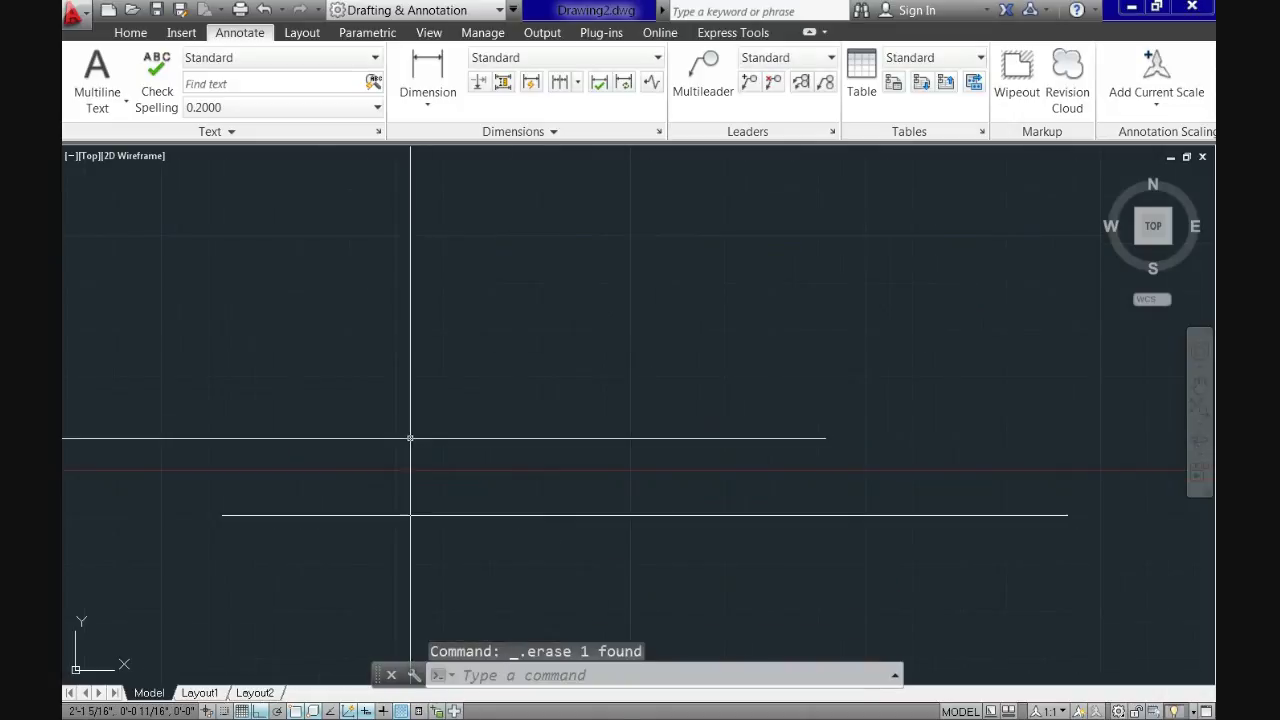
key("Return")
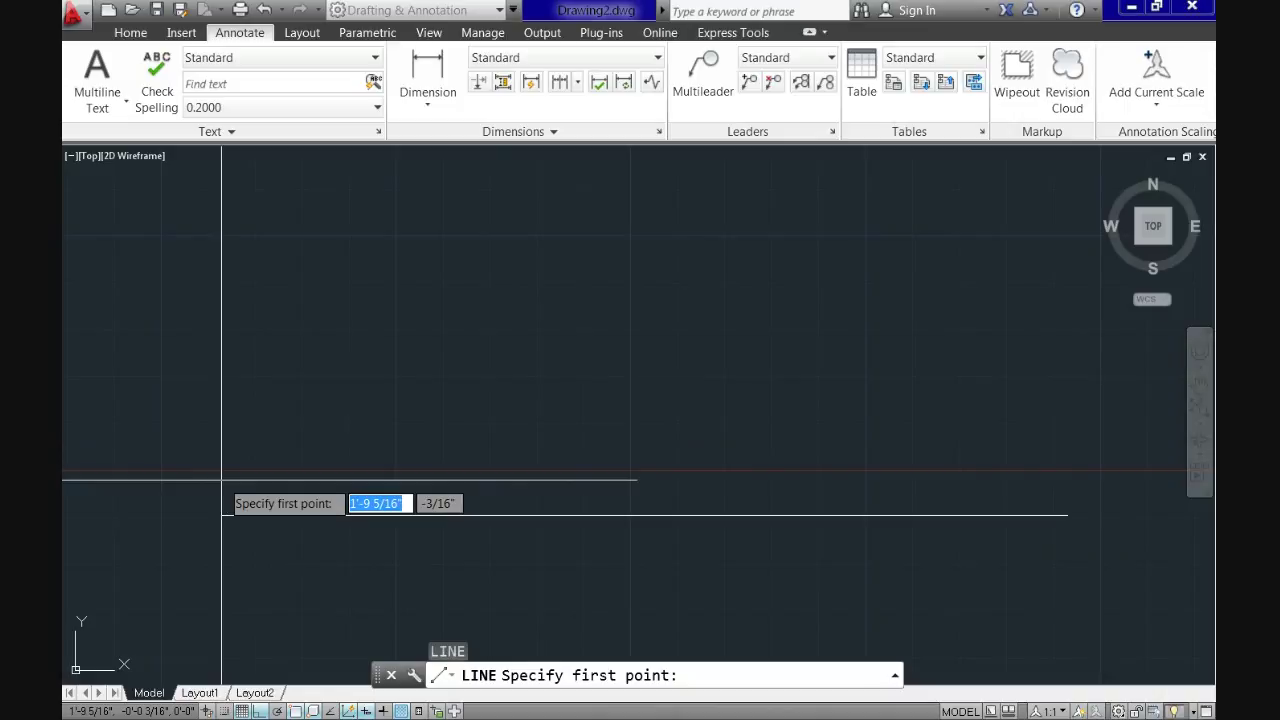
- Draw an 18-inch horizontal line
left_click(222, 480)
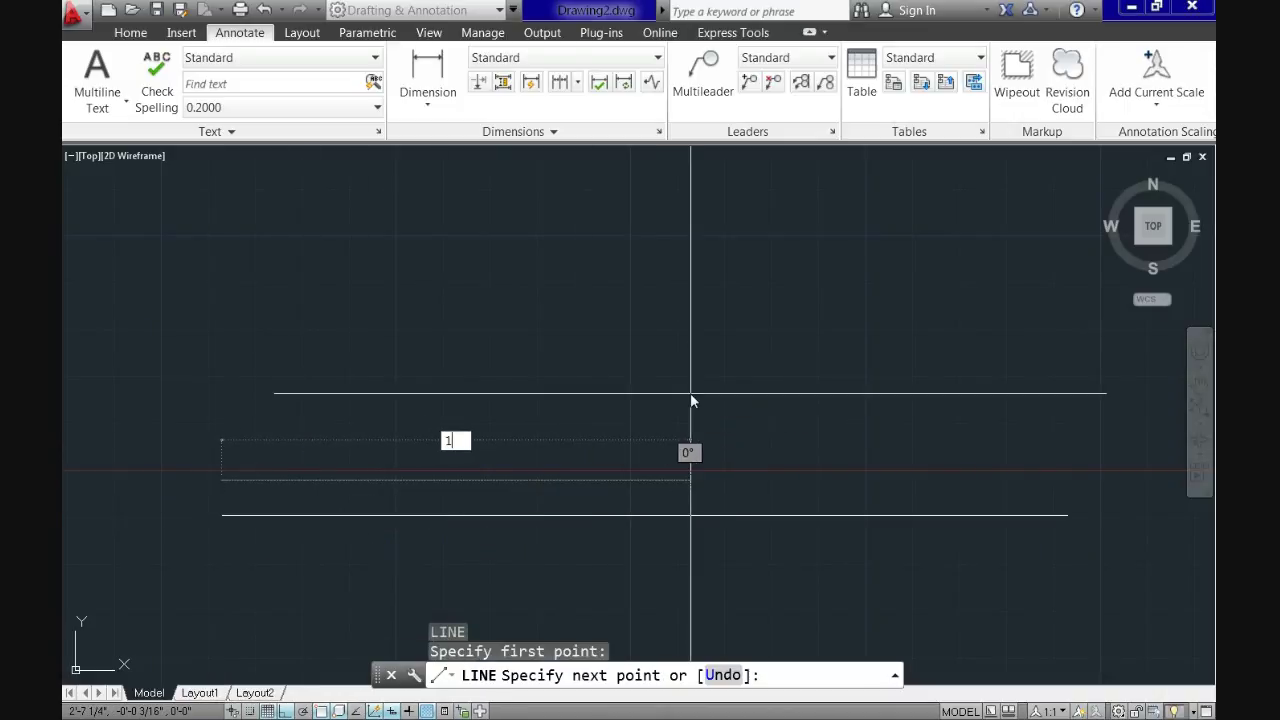
key("Return")
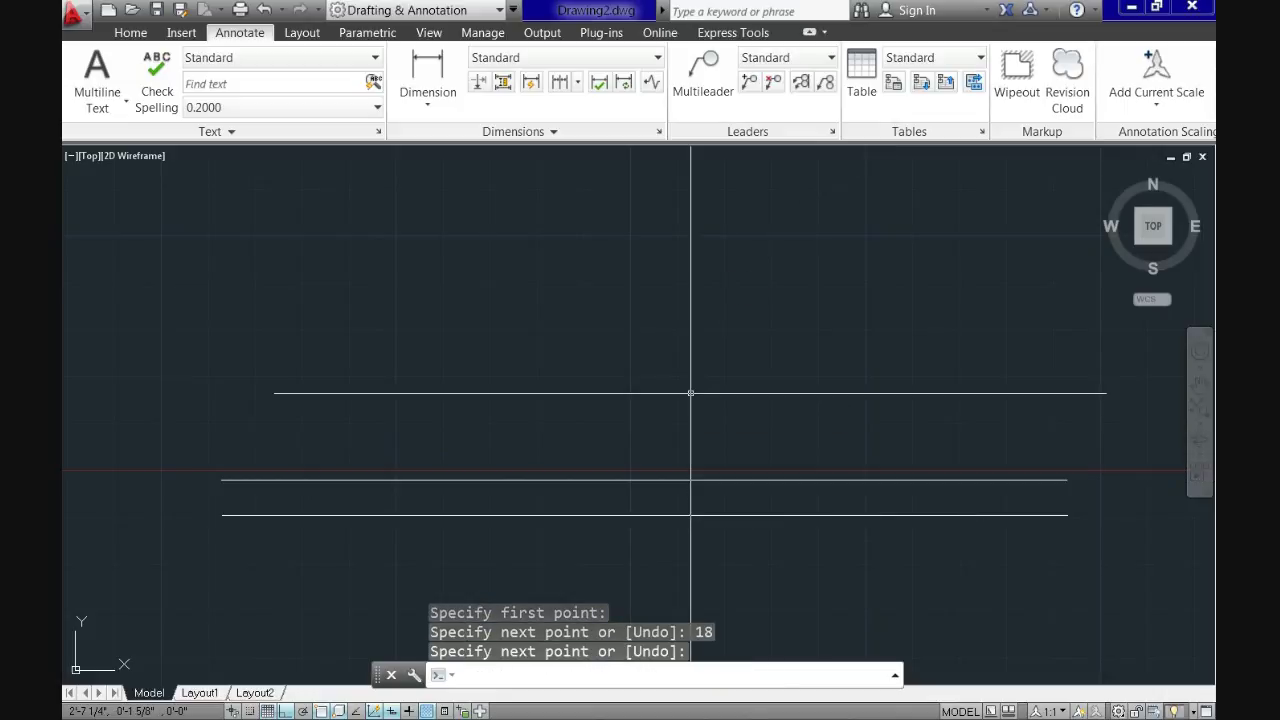
key("Return")
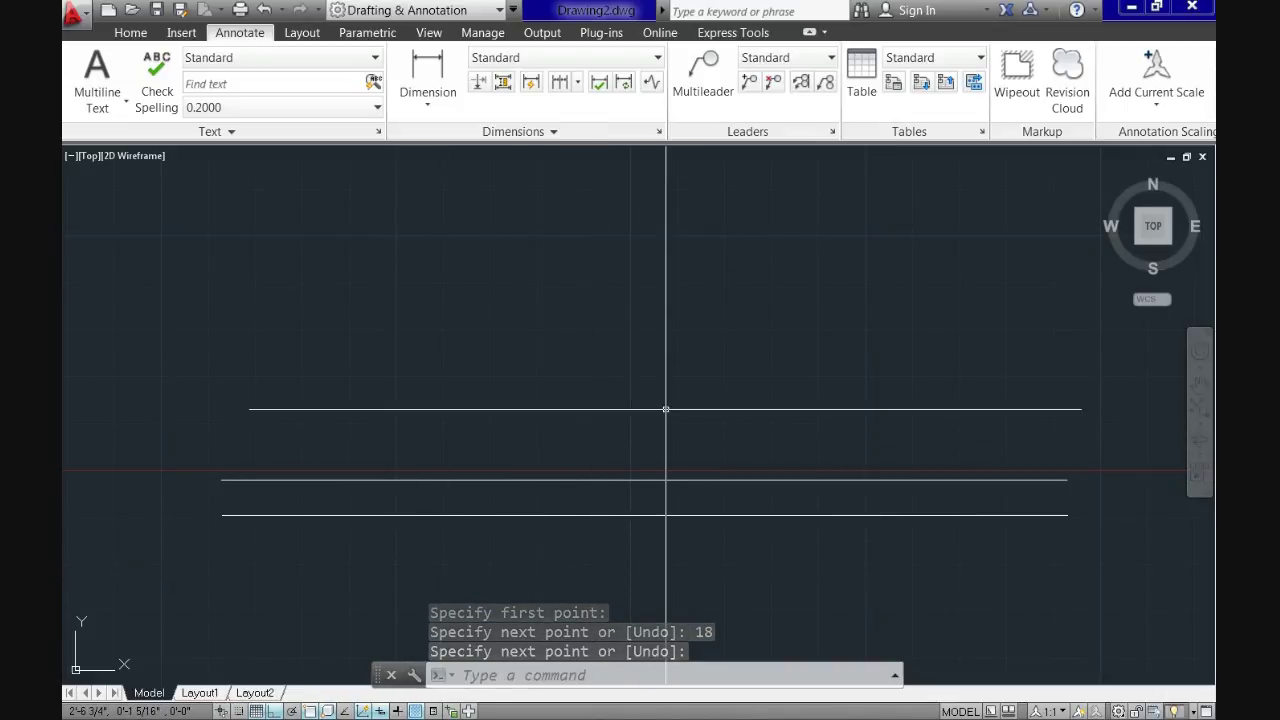
- Erase both horizontal lines with a crossing window
left_click(603, 532)
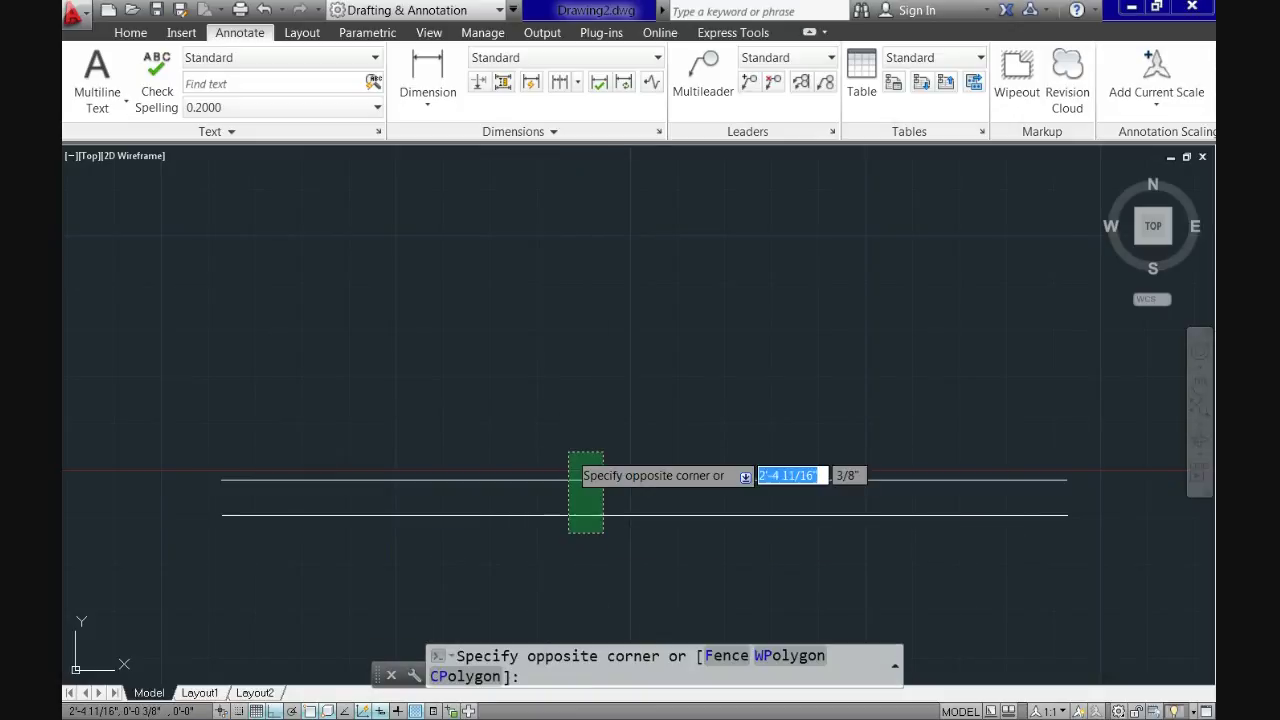
left_click(568, 453)
key("Delete")
mouse_move(559, 431)
middle_mouse_down()
mouse_move(786, 360)
mouse_move(728, 378)
middle_mouse_up()
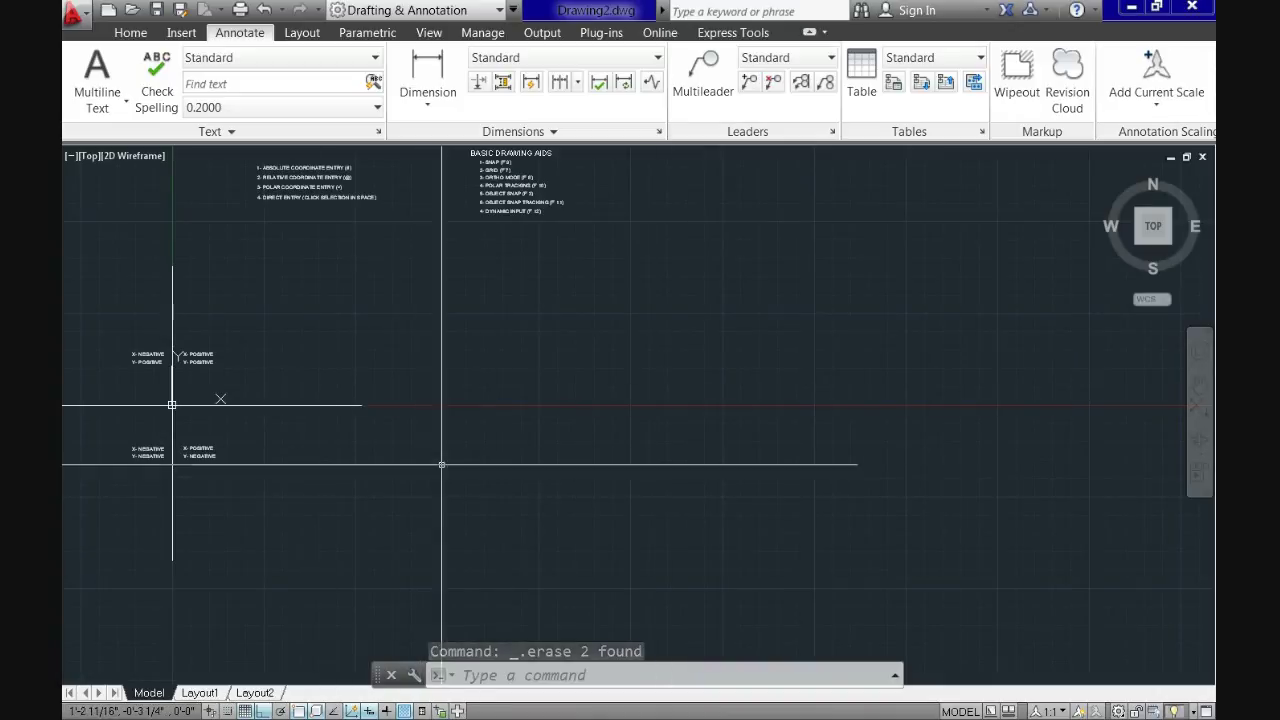
- Zoom in to read the coordinate-entry notes, then zoom back onto the origin quadrant labels
middle_click_drag(405, 402, 429, 423)
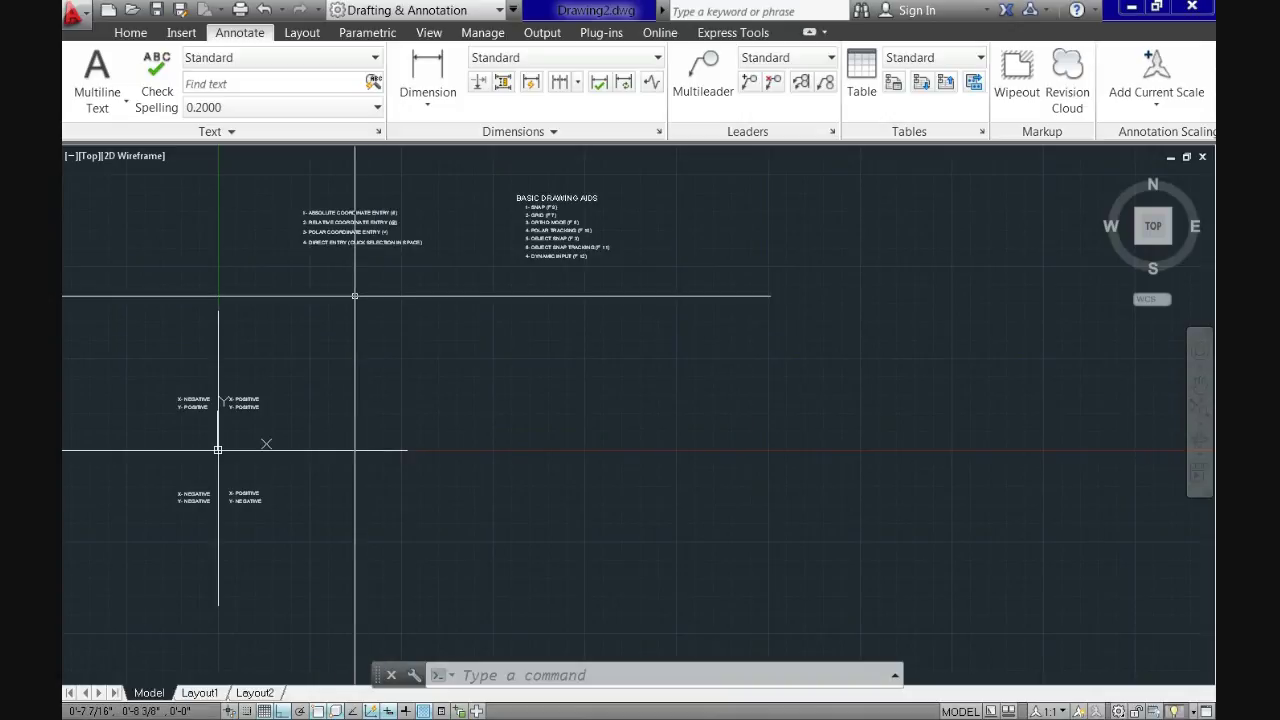
scroll(346, 229, "up", 2)
scroll(330, 250, "up", 4)
middle_click_drag(300, 266, 374, 331)
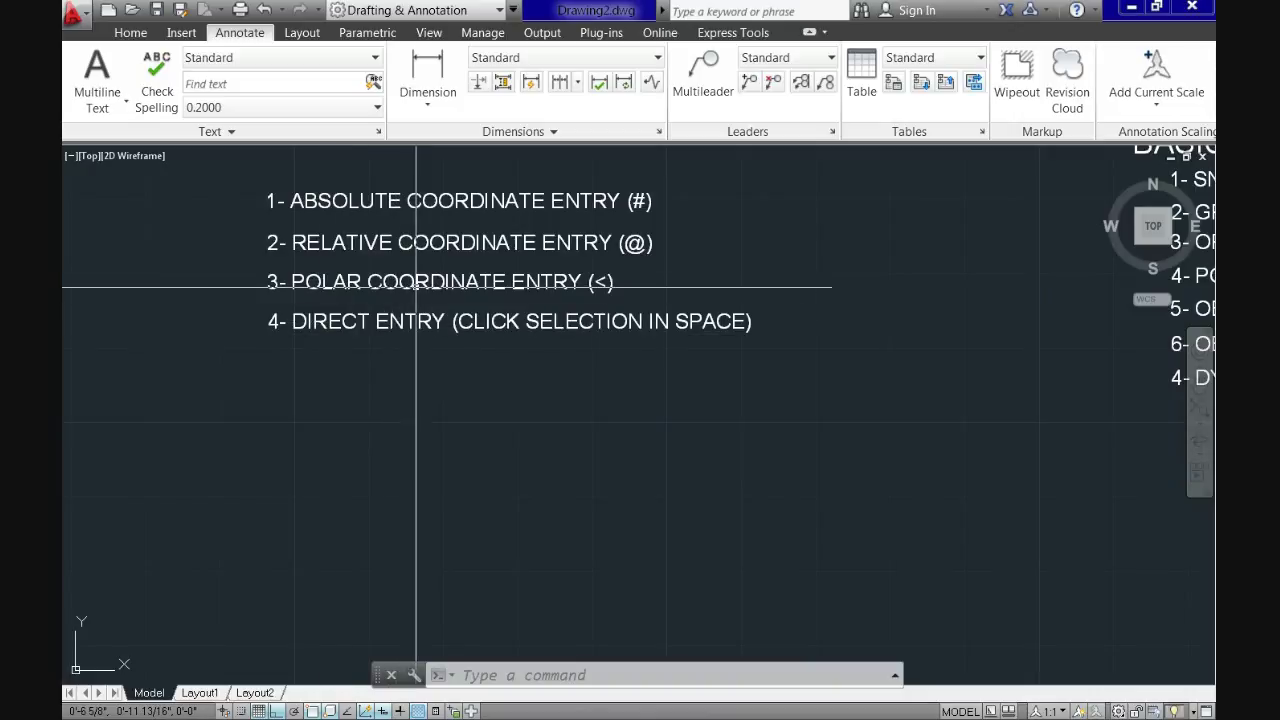
scroll(416, 287, "down", 3)
middle_click_drag(334, 420, 480, 277)
scroll(480, 254, "up", 2)
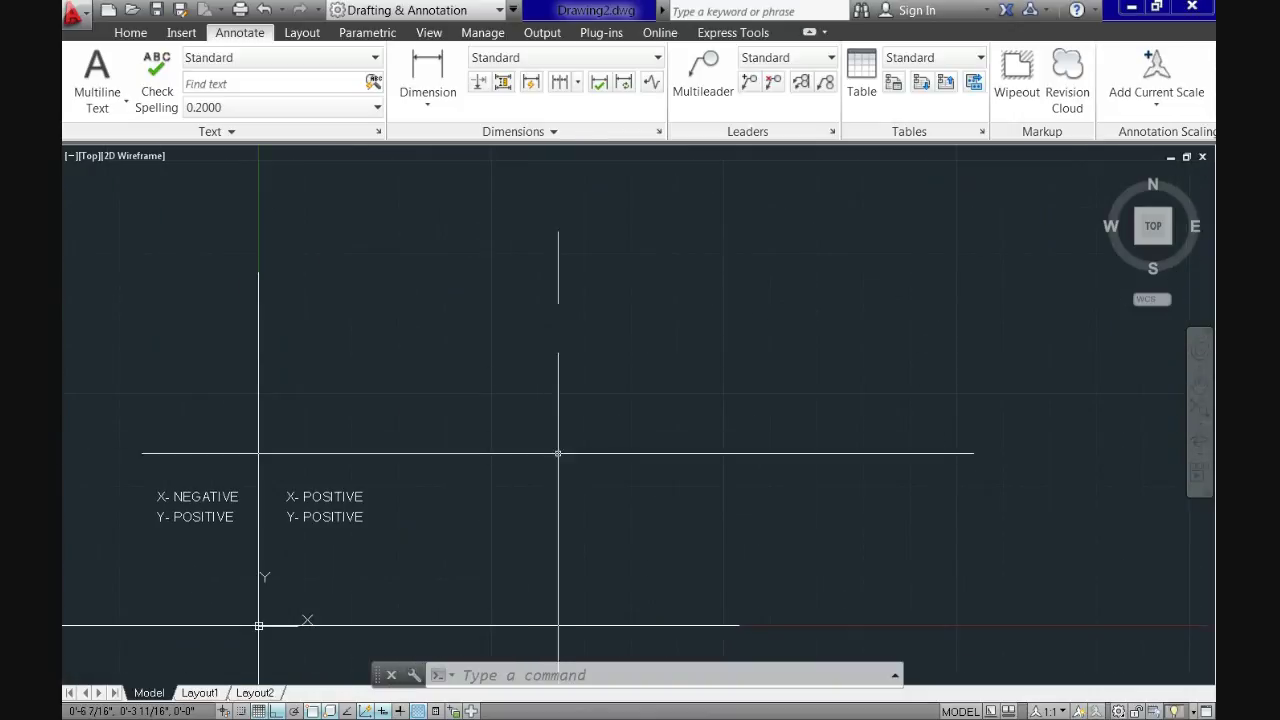
middle_click_drag(558, 453, 548, 386)
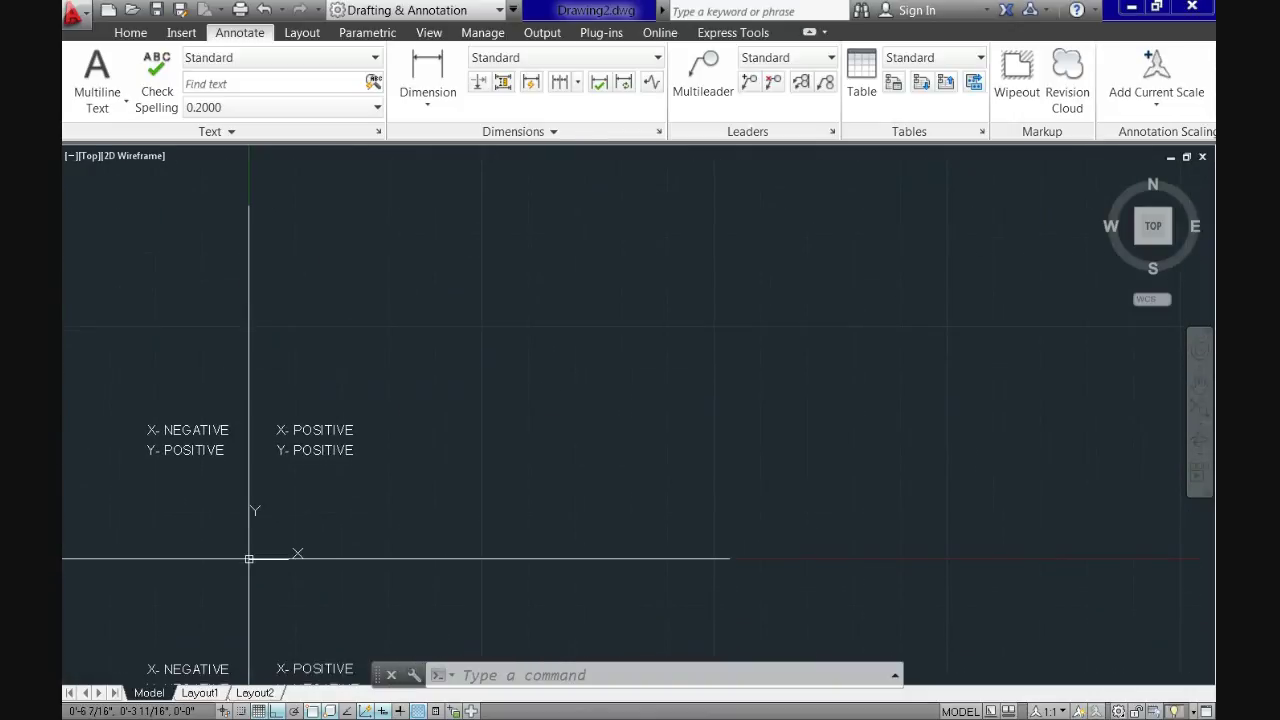
left_click(131, 33)
- Sketch a closed irregular five-sided outline with Ortho off
left_click(84, 70)
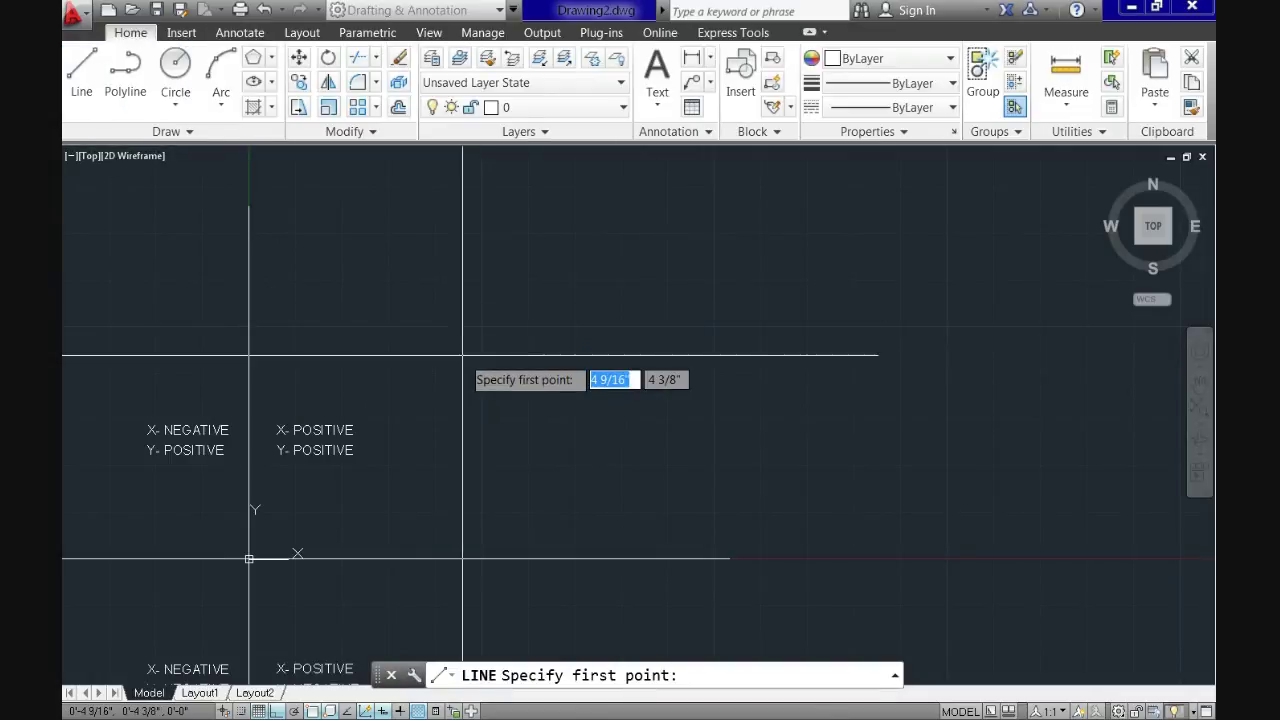
left_click(488, 453)
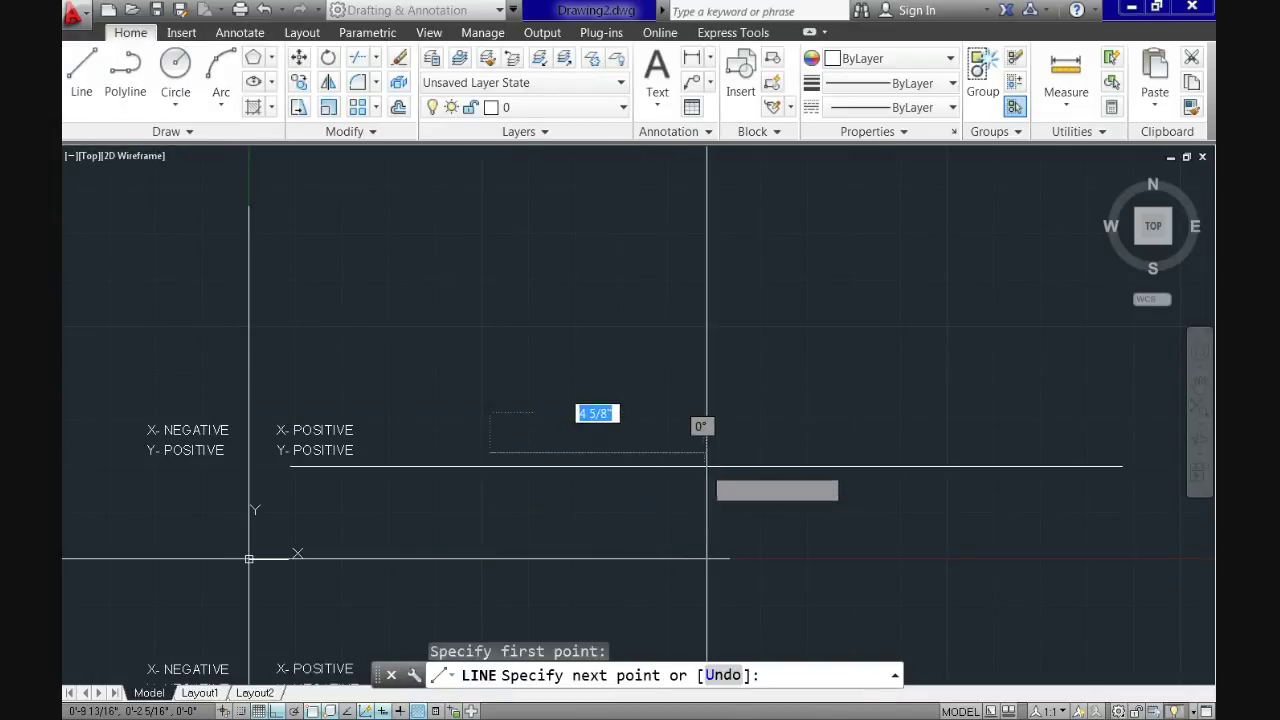
key("F8")
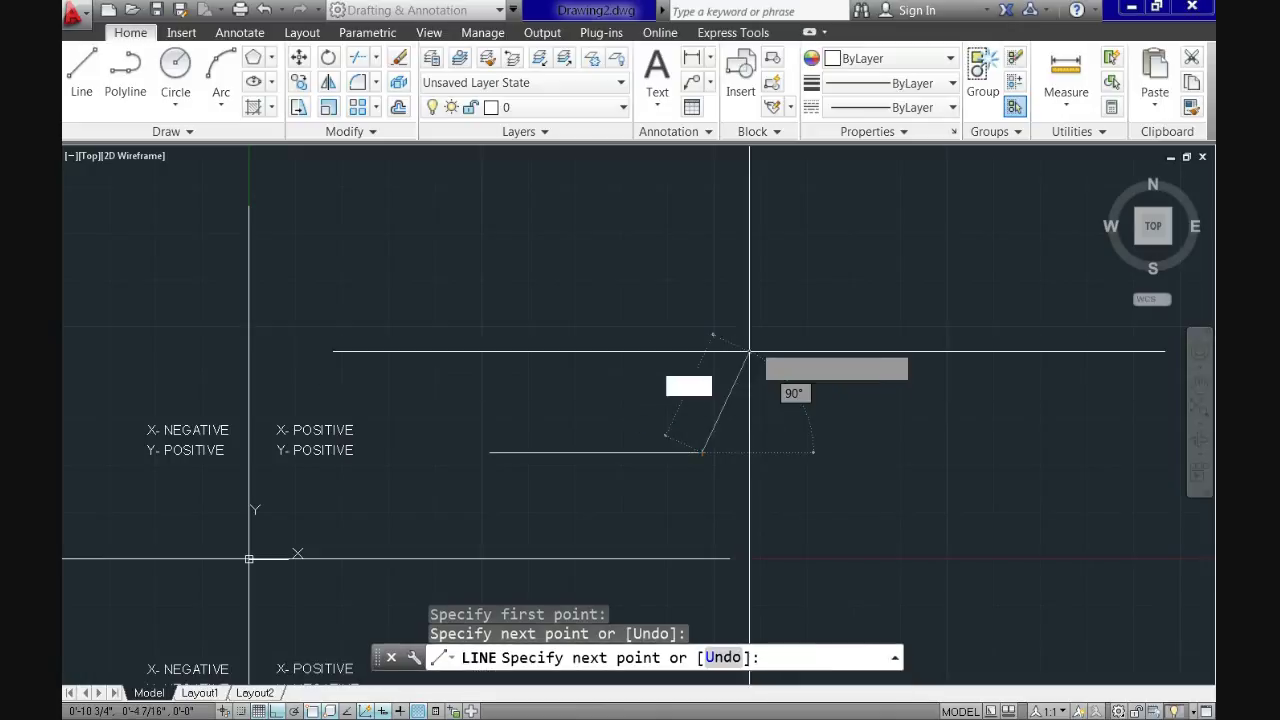
left_click(801, 293)
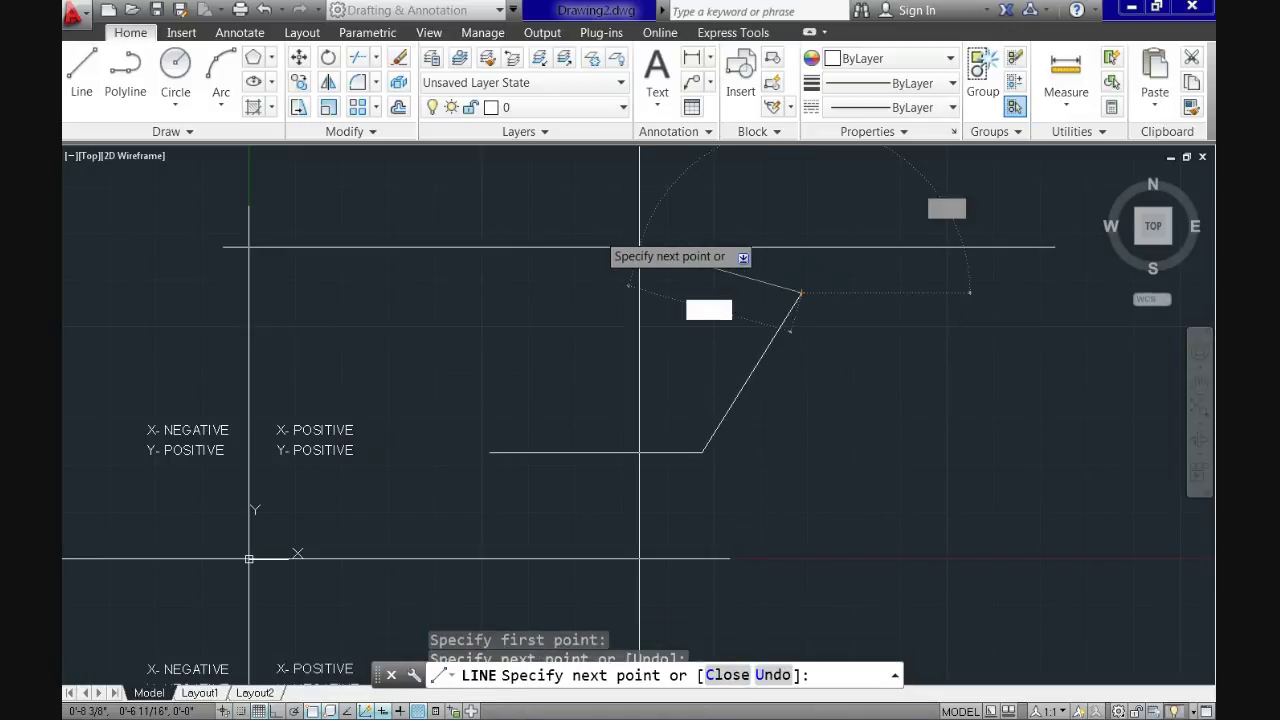
left_click(551, 190)
left_click(322, 297)
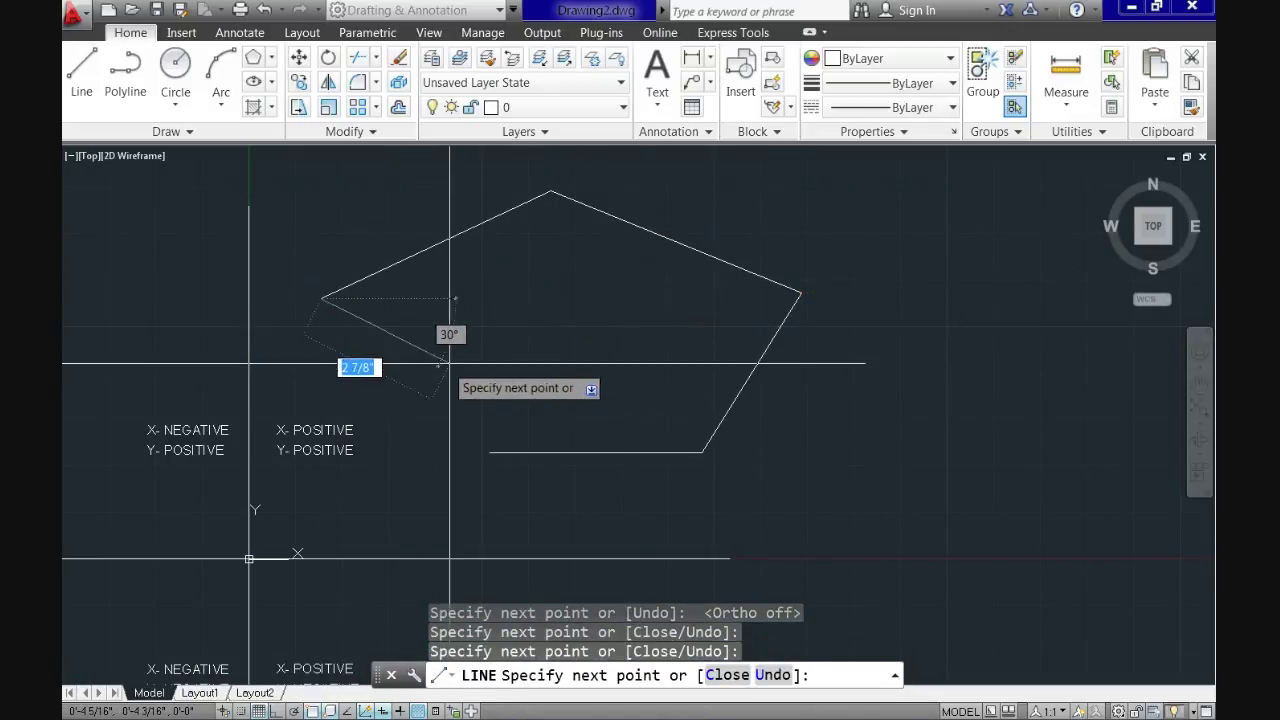
left_click(453, 361)
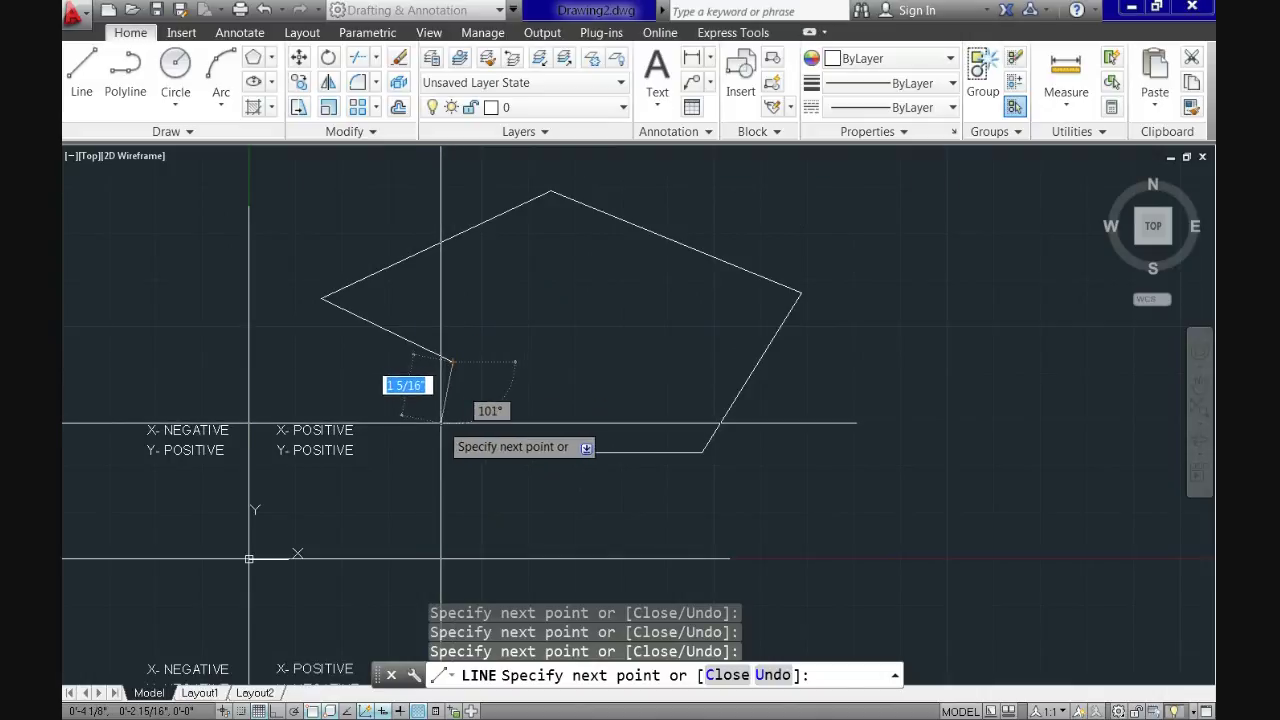
type("c")
key("Return")
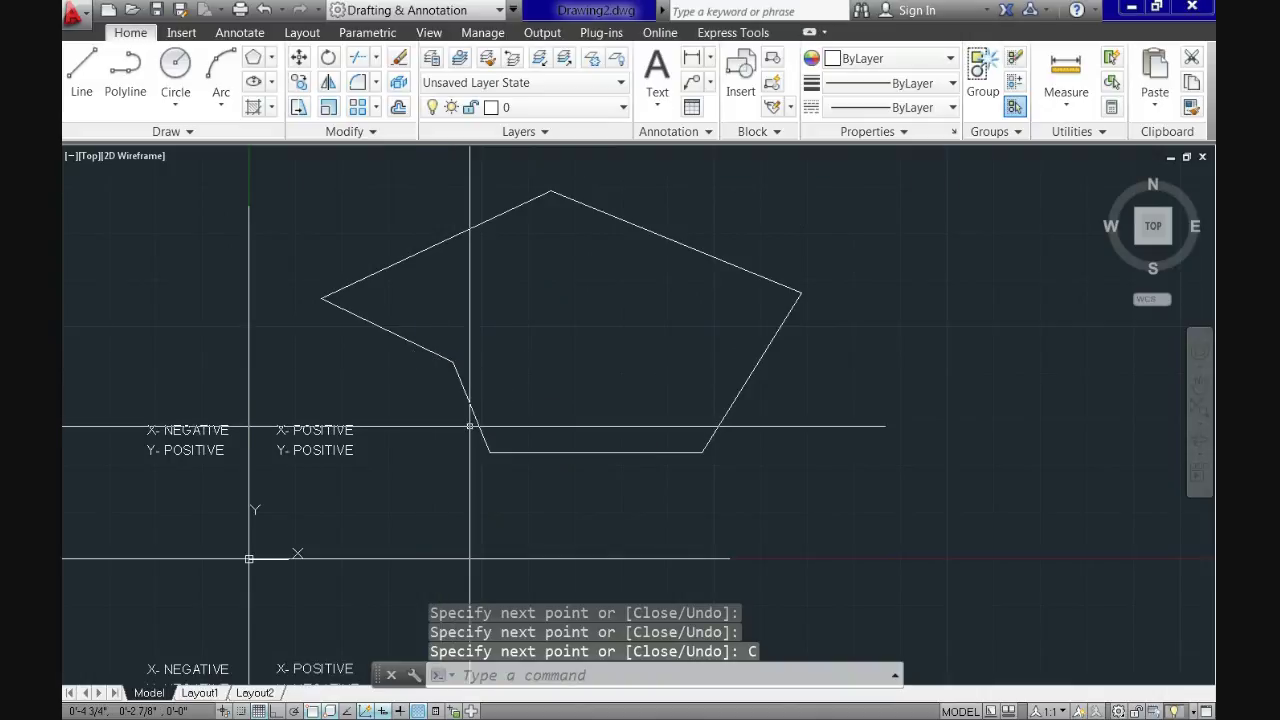
- Switch to the dimensioned desk practice drawing via Quick View Drawings
scroll(588, 385, "down", 2)
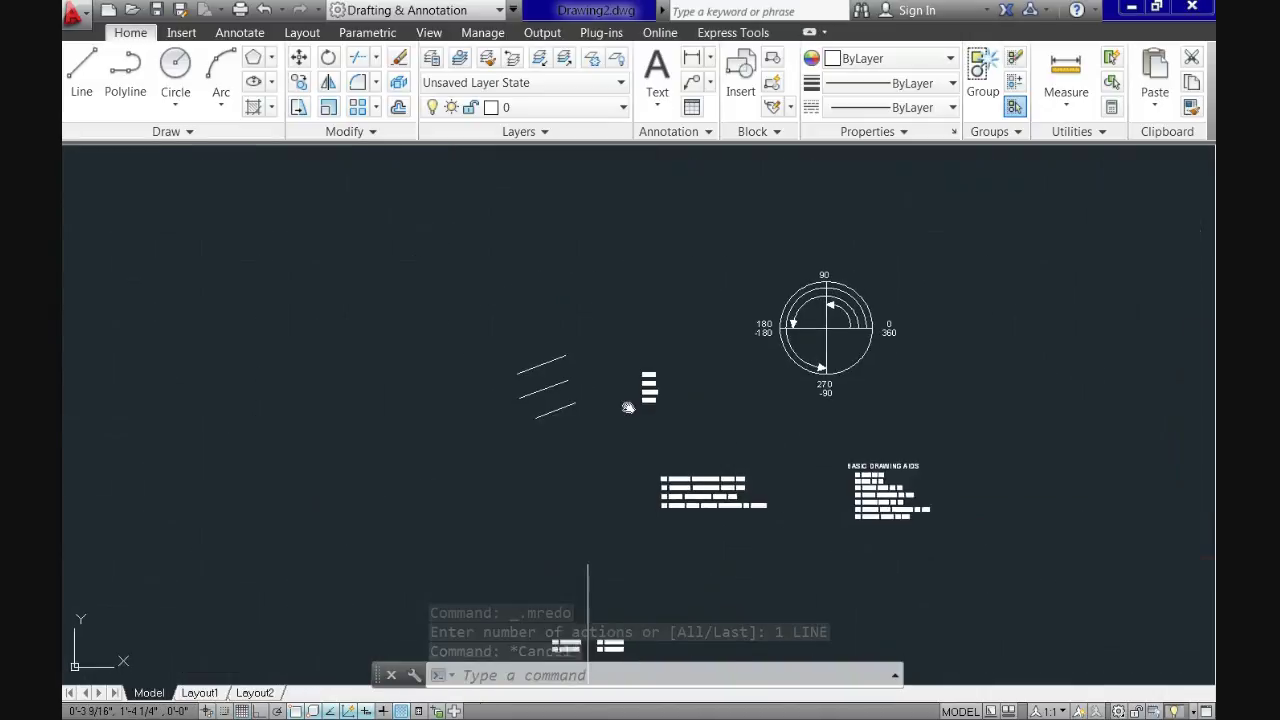
mouse_move(626, 409)
middle_mouse_down()
mouse_move(537, 266)
mouse_move(525, 318)
middle_mouse_up()
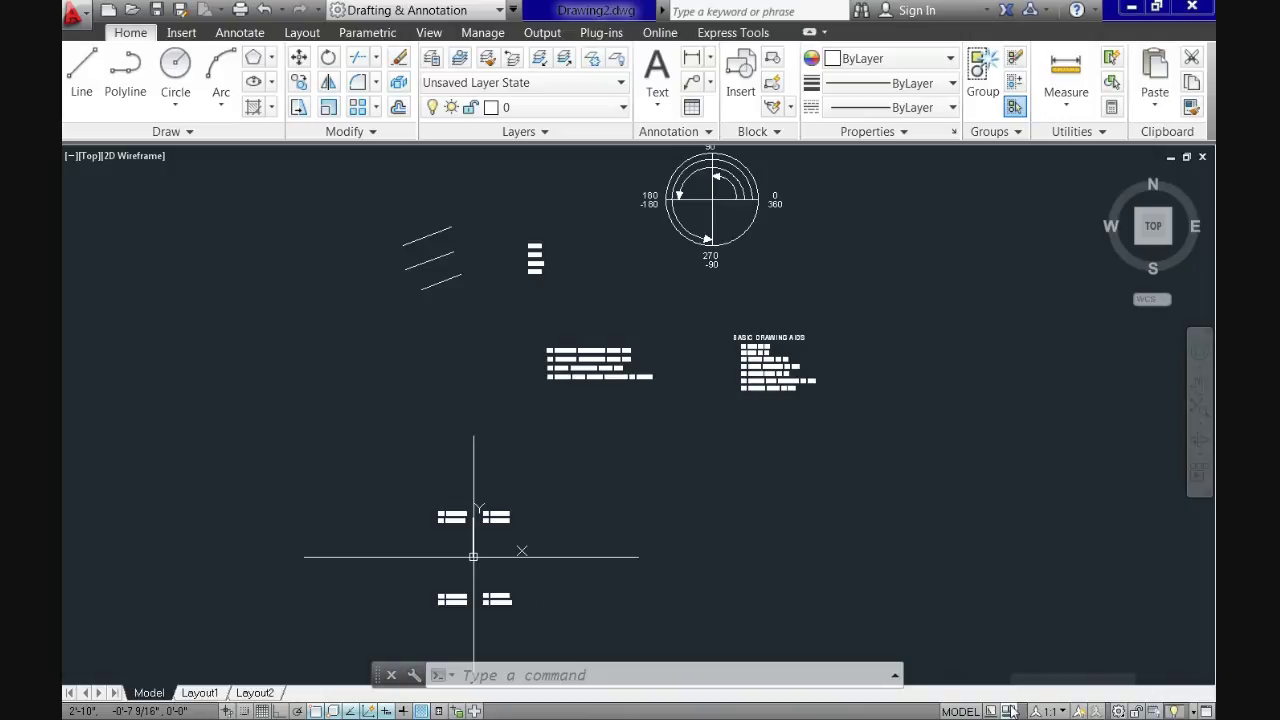
left_click(1010, 710)
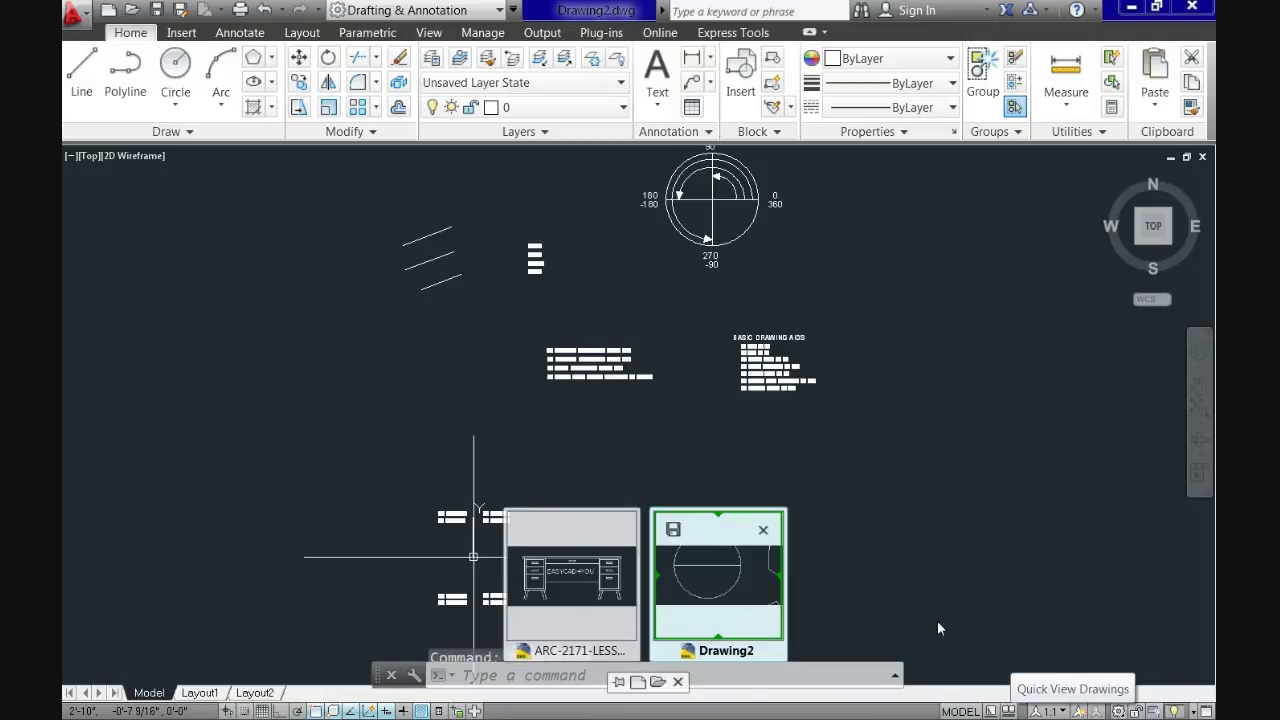
left_click(570, 575)
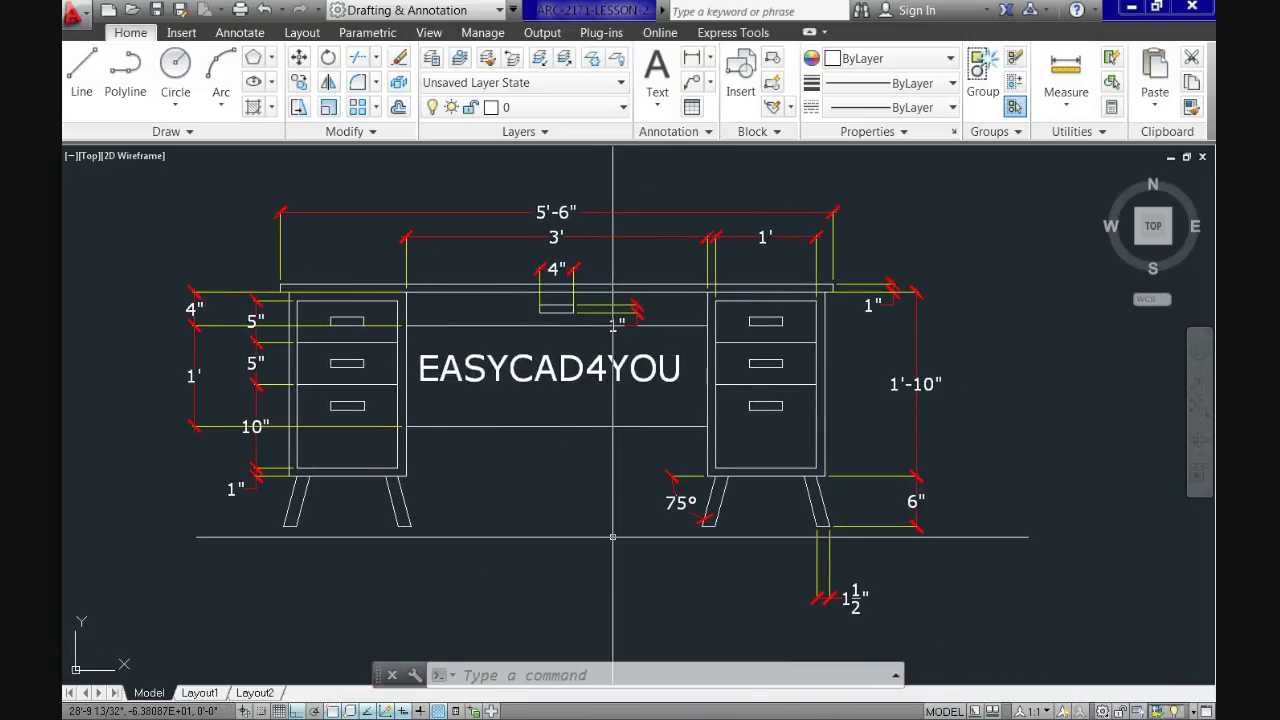